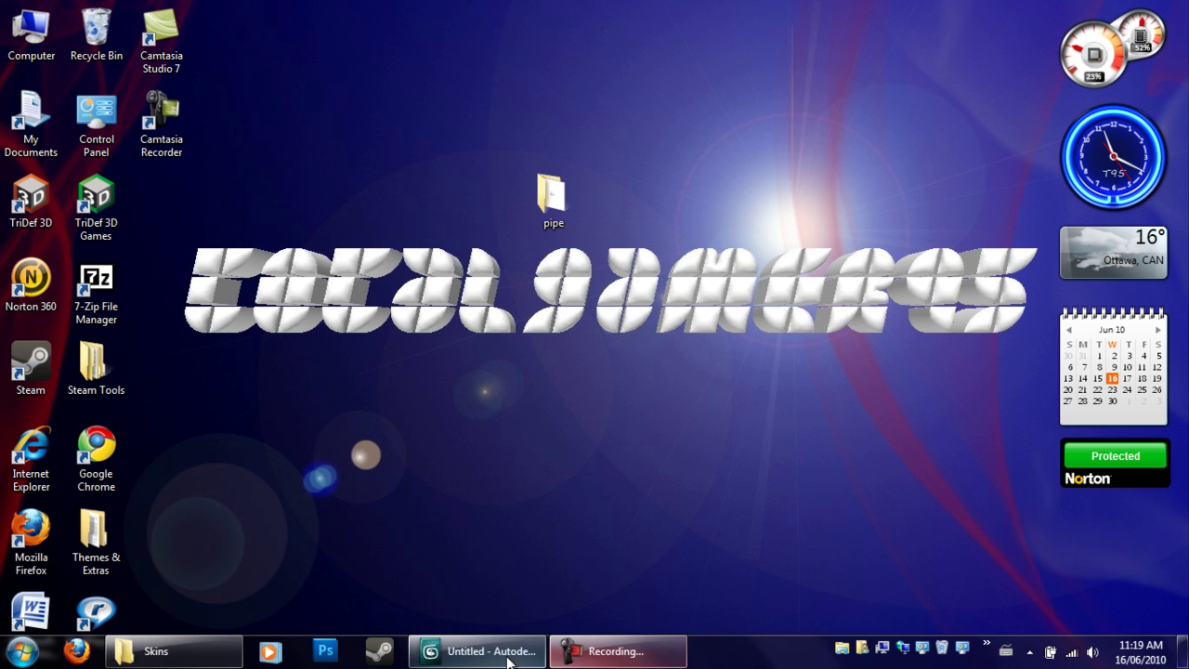
# Switch to Autodesk 3ds Max and open the recent scene file pipe.max.
pyautogui.click(476, 661)
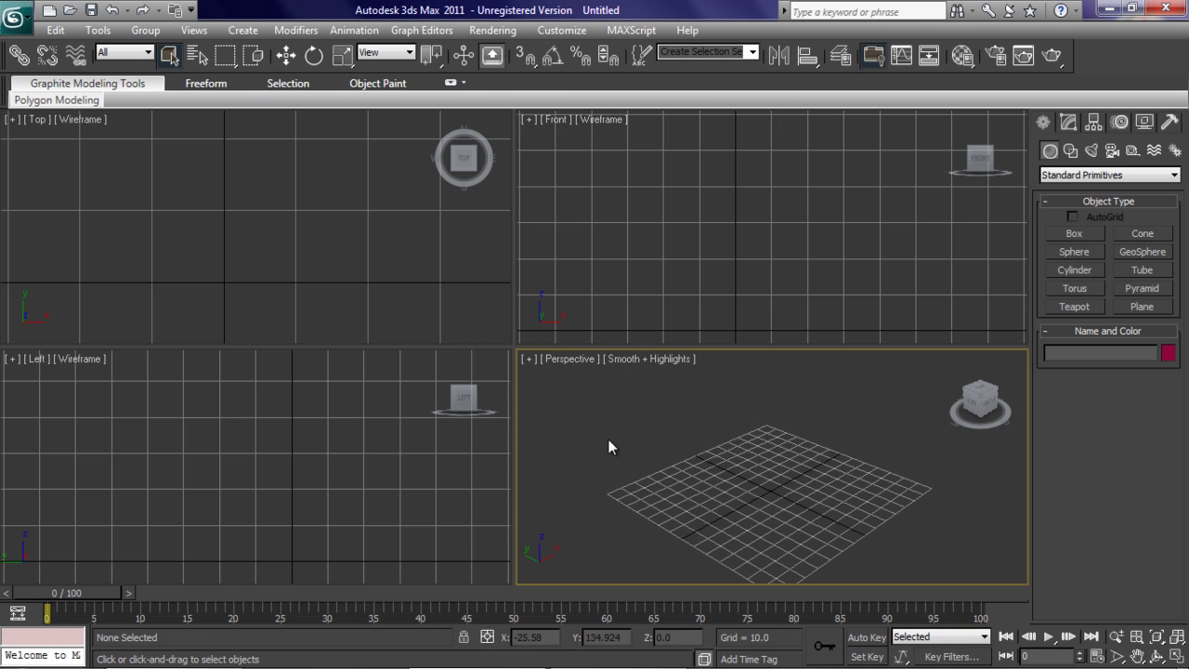
pyautogui.click(14, 30)
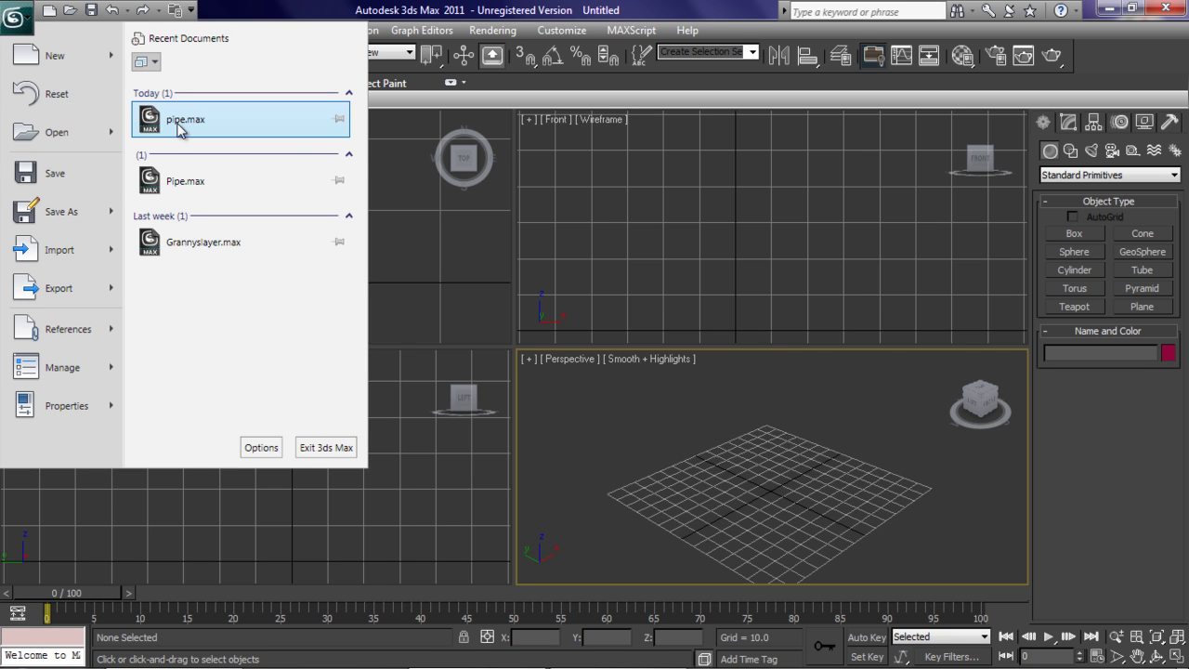
pyautogui.click(149, 119)
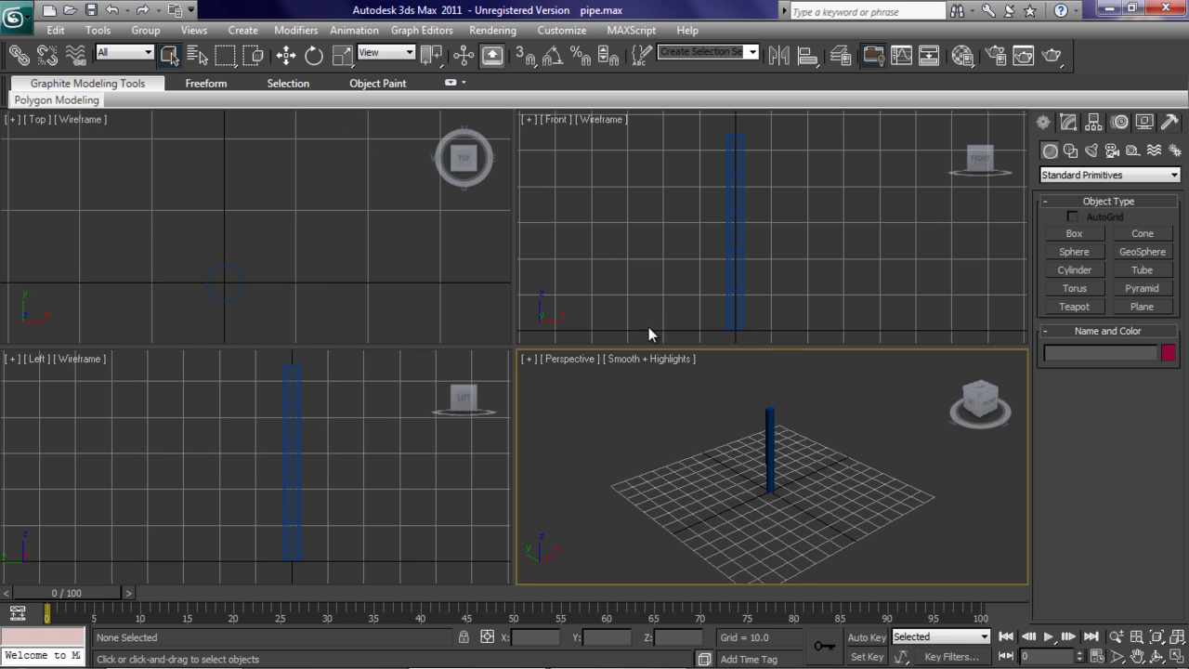
# Select the pipe, activate the Face level of its Unwrap UVW modifier and bring up the UV editor.
pyautogui.click(768, 435)
pyautogui.click(787, 518)
pyautogui.click(770, 453)
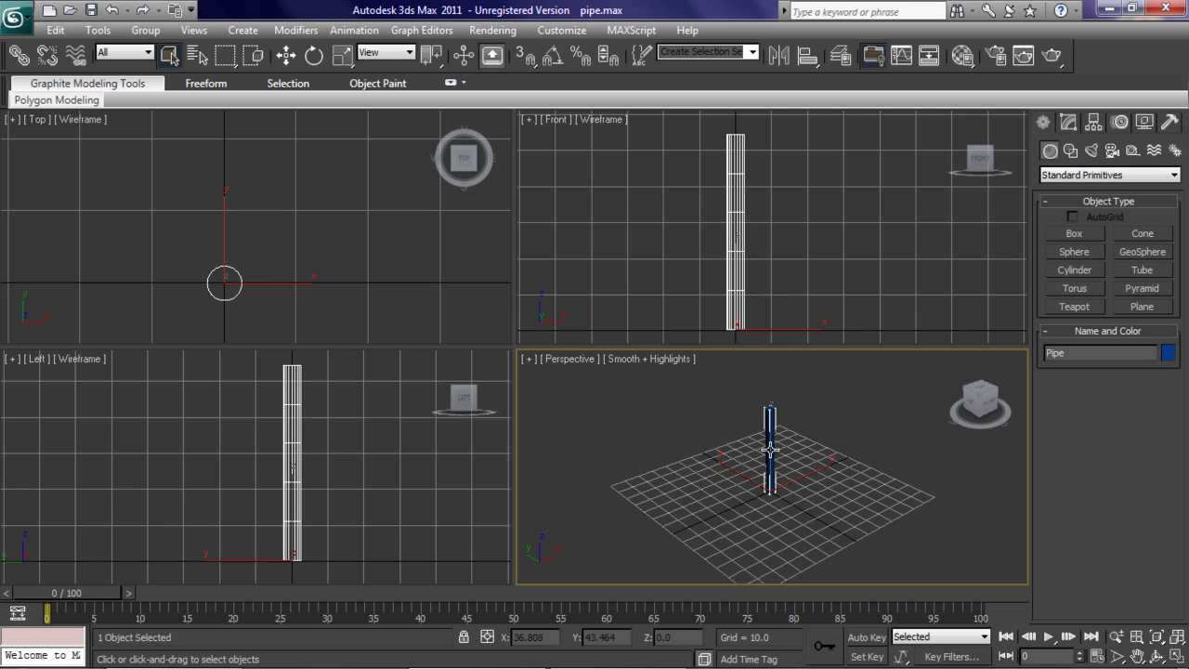
pyautogui.click(977, 397)
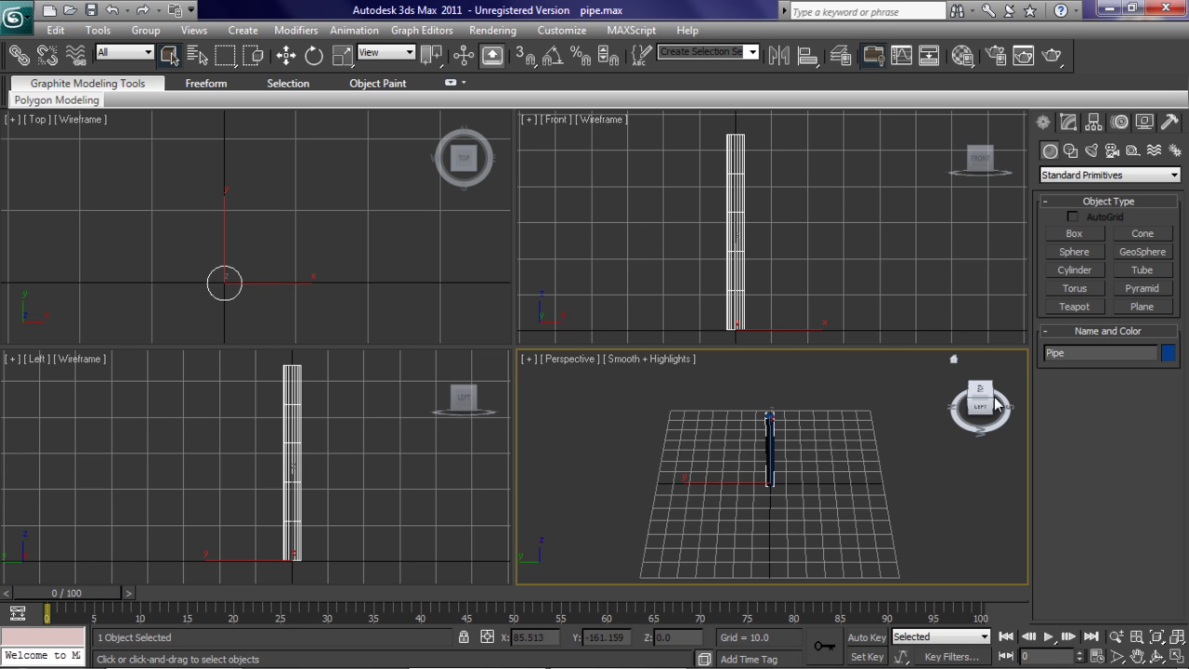
pyautogui.click(992, 400)
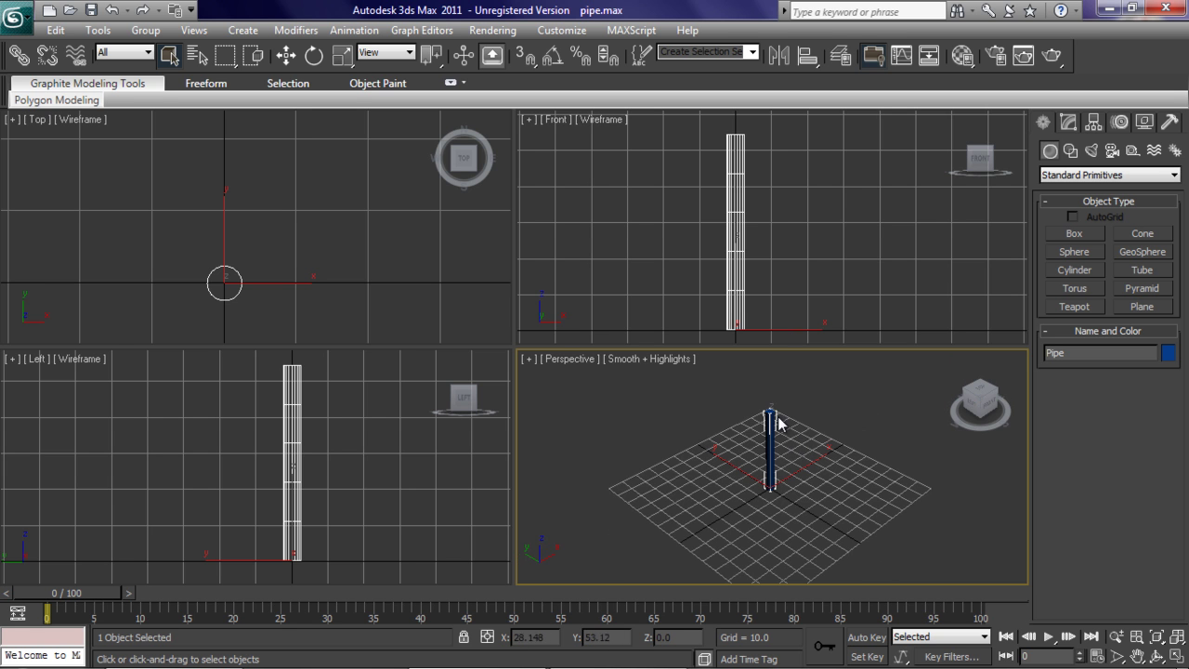
pyautogui.click(1072, 124)
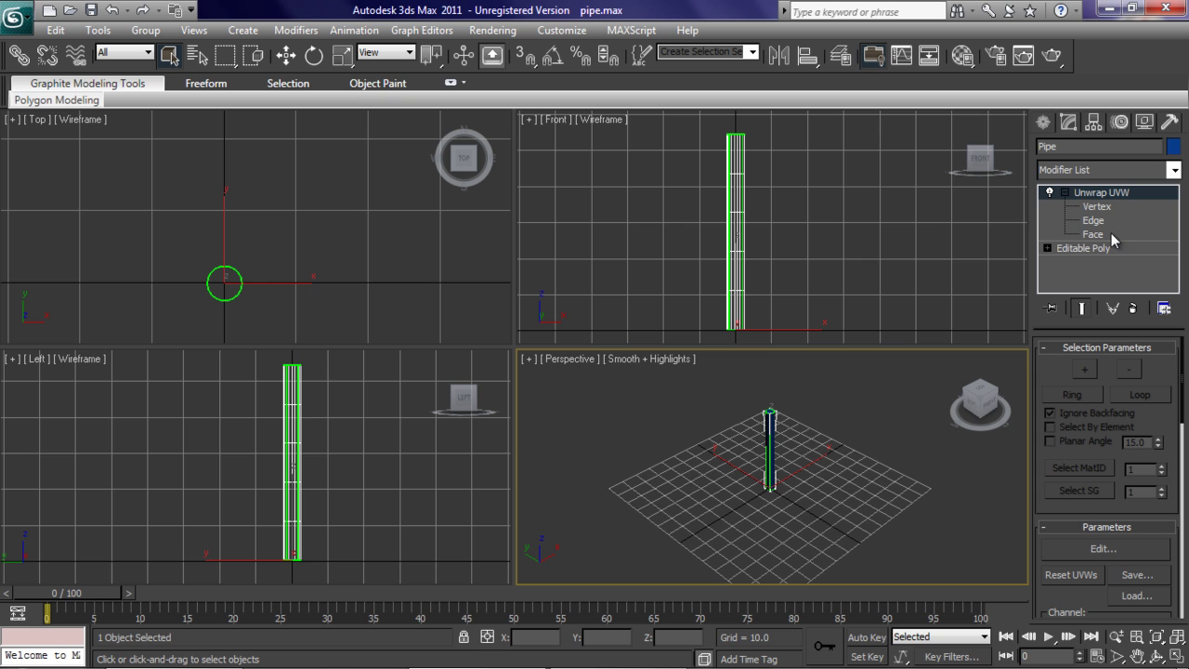
pyautogui.click(1096, 234)
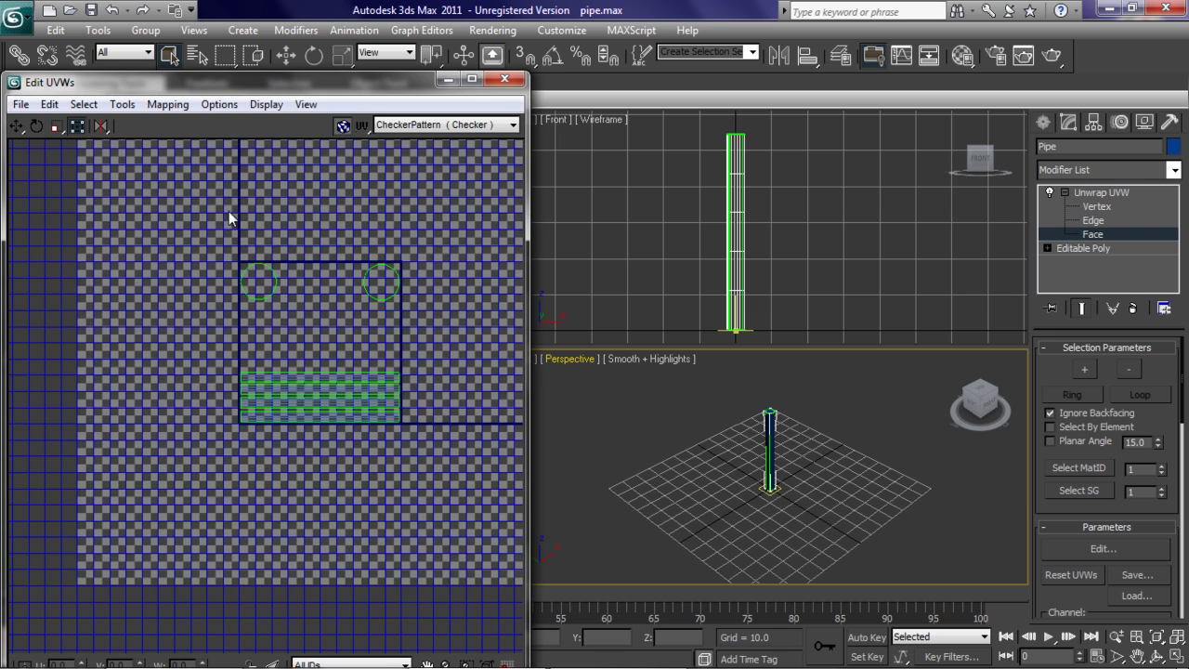
pyautogui.moveTo(249, 85); pyautogui.dragTo(533, 34)
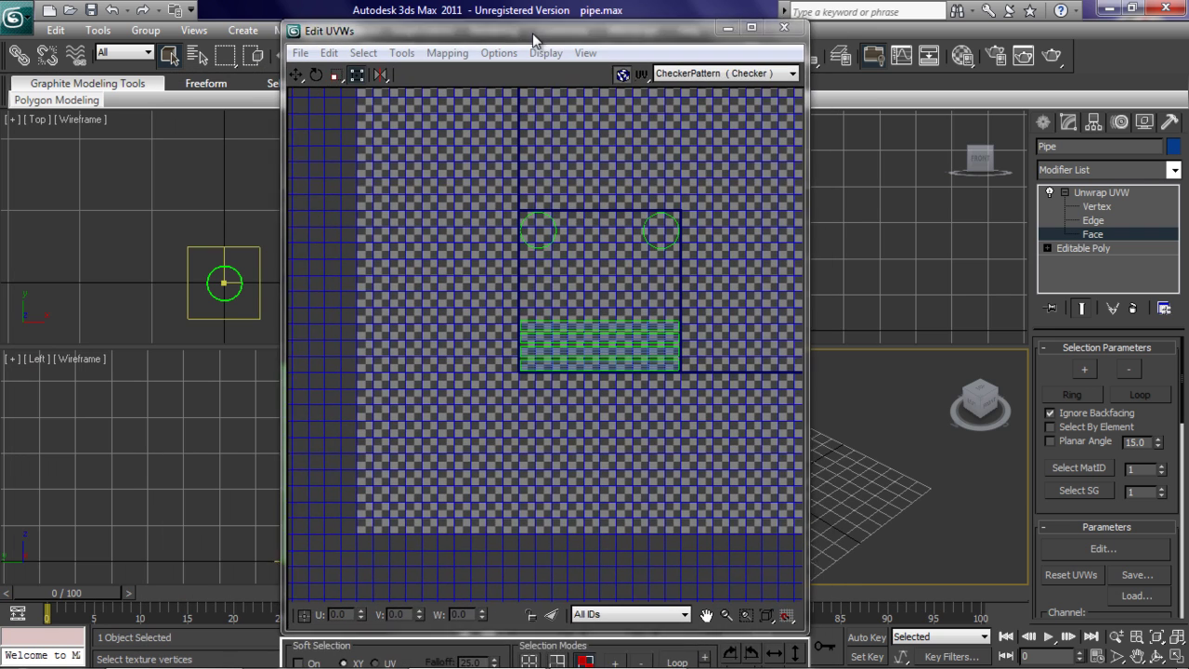
# Select the full uppermost UV strip and move it down until its lower edge meets the second strip.
pyautogui.scroll(8, 602, 244)
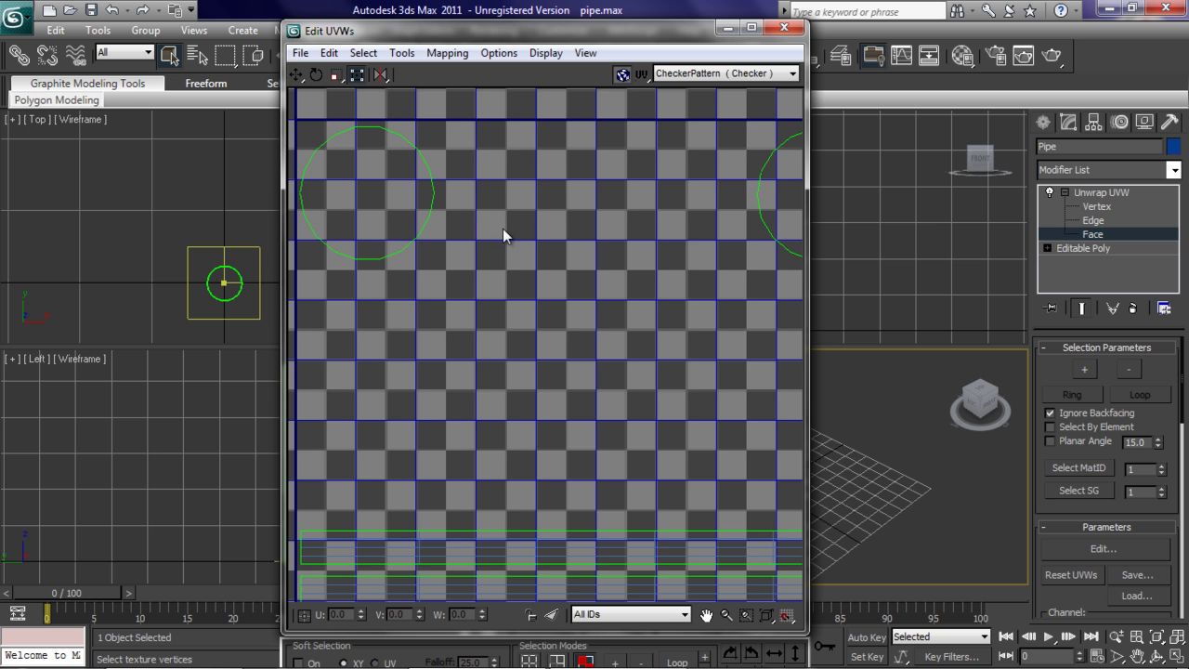
pyautogui.scroll(-2, 539, 235)
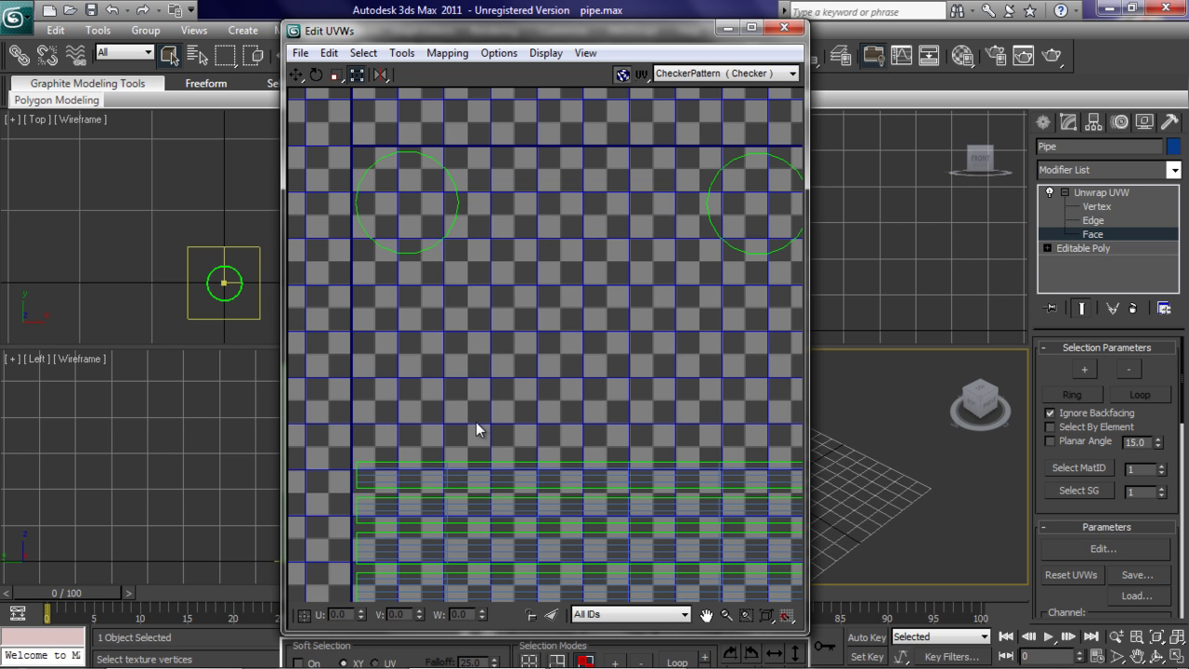
pyautogui.moveTo(528, 436); pyautogui.dragTo(536, 319, button='middle')
pyautogui.scroll(5, 387, 340)
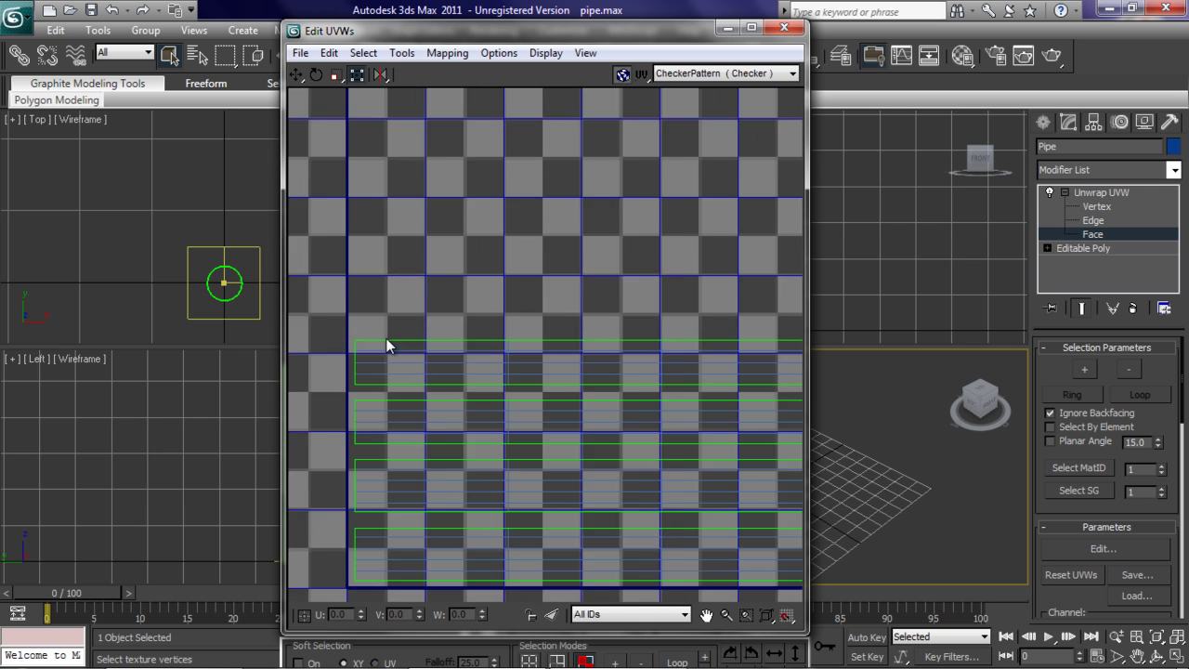
pyautogui.scroll(-4, 506, 374)
pyautogui.moveTo(311, 322); pyautogui.dragTo(506, 373)
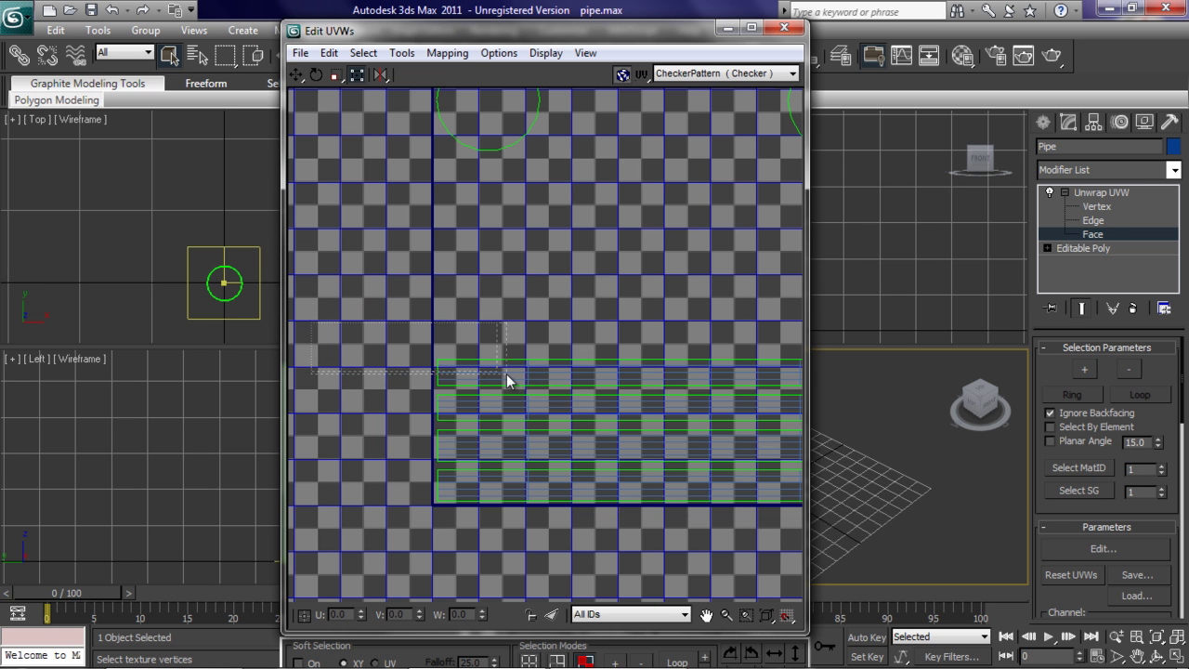
pyautogui.scroll(-5, 825, 375)
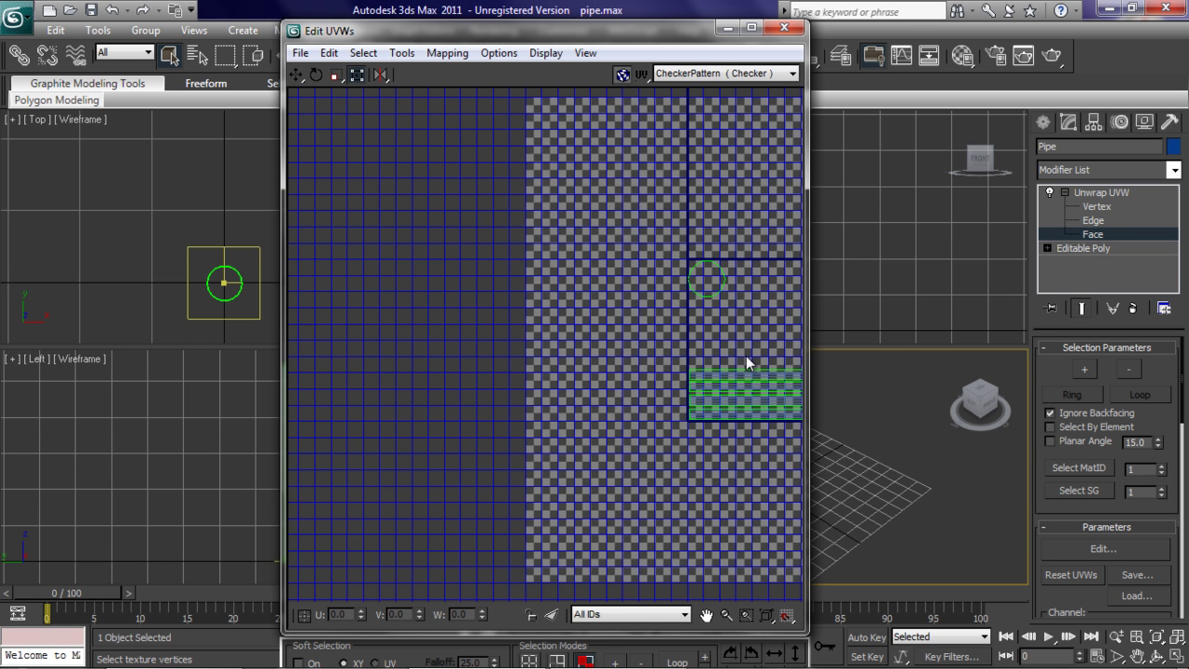
pyautogui.scroll(2, 659, 359)
pyautogui.moveTo(659, 359); pyautogui.dragTo(568, 352, button='middle')
pyautogui.scroll(4, 568, 352)
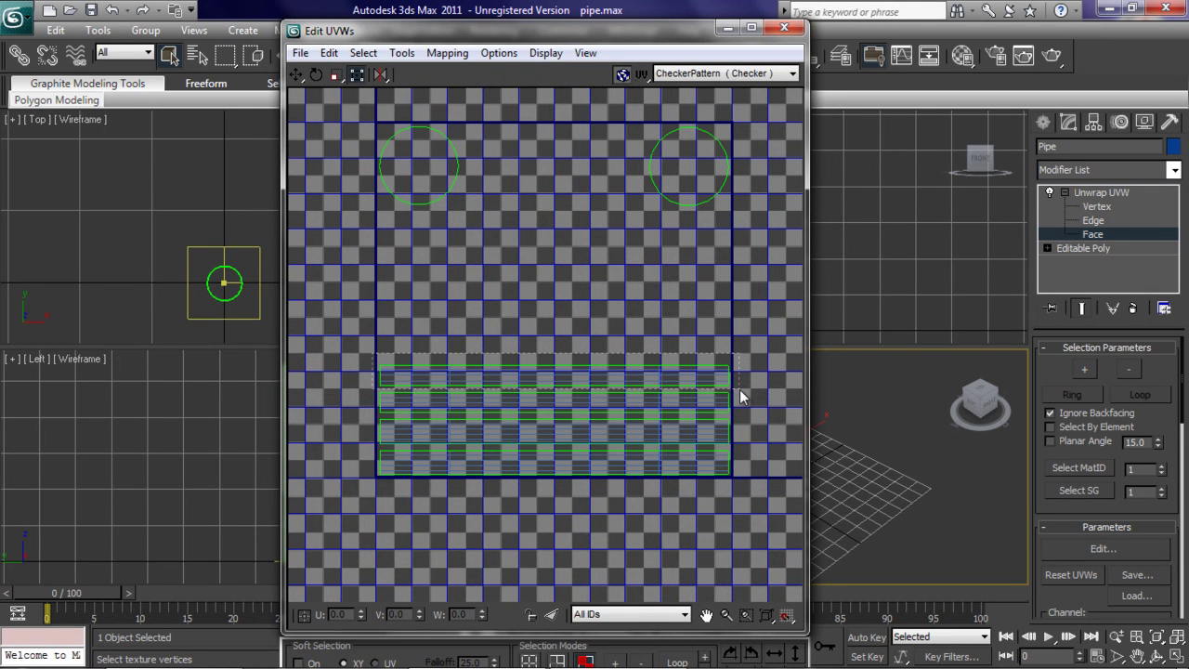
pyautogui.moveTo(740, 389); pyautogui.dragTo(376, 374)
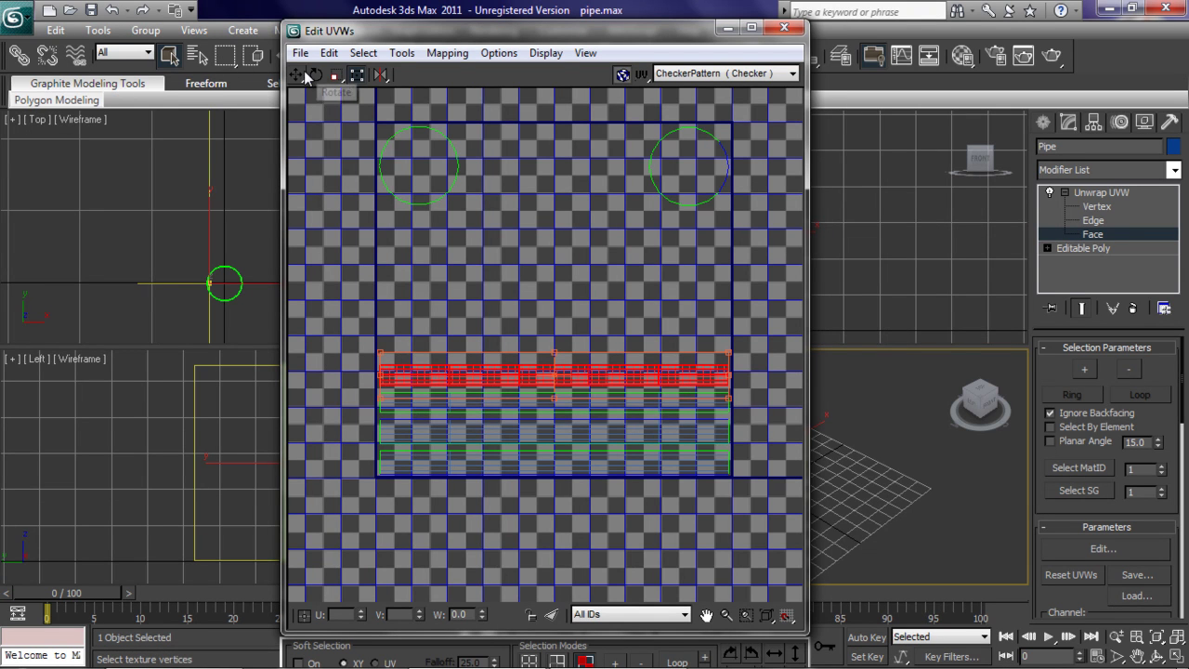
pyautogui.scroll(3, 741, 381)
pyautogui.scroll(4, 740, 380)
pyautogui.moveTo(684, 361); pyautogui.dragTo(688, 412)
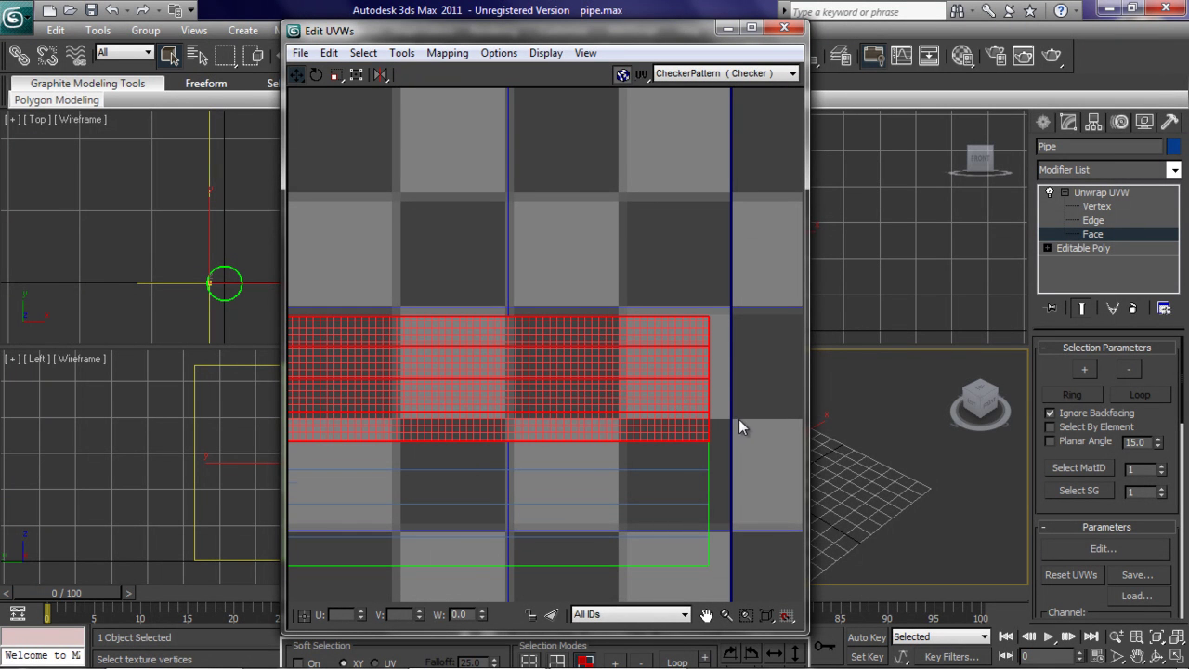
# Select the two joined upper UV strips together and move them down to meet the third strip.
pyautogui.scroll(-1, 738, 419)
pyautogui.scroll(-8, 724, 433)
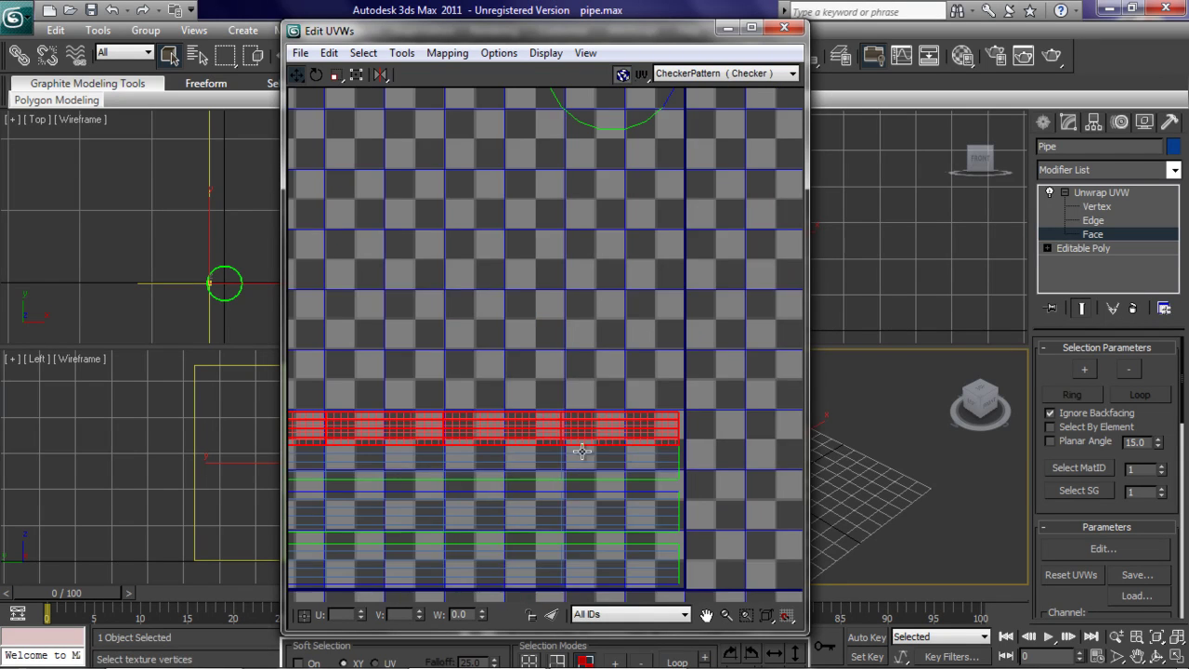
pyautogui.moveTo(498, 424); pyautogui.dragTo(541, 371, button='middle')
pyautogui.scroll(3, 563, 377)
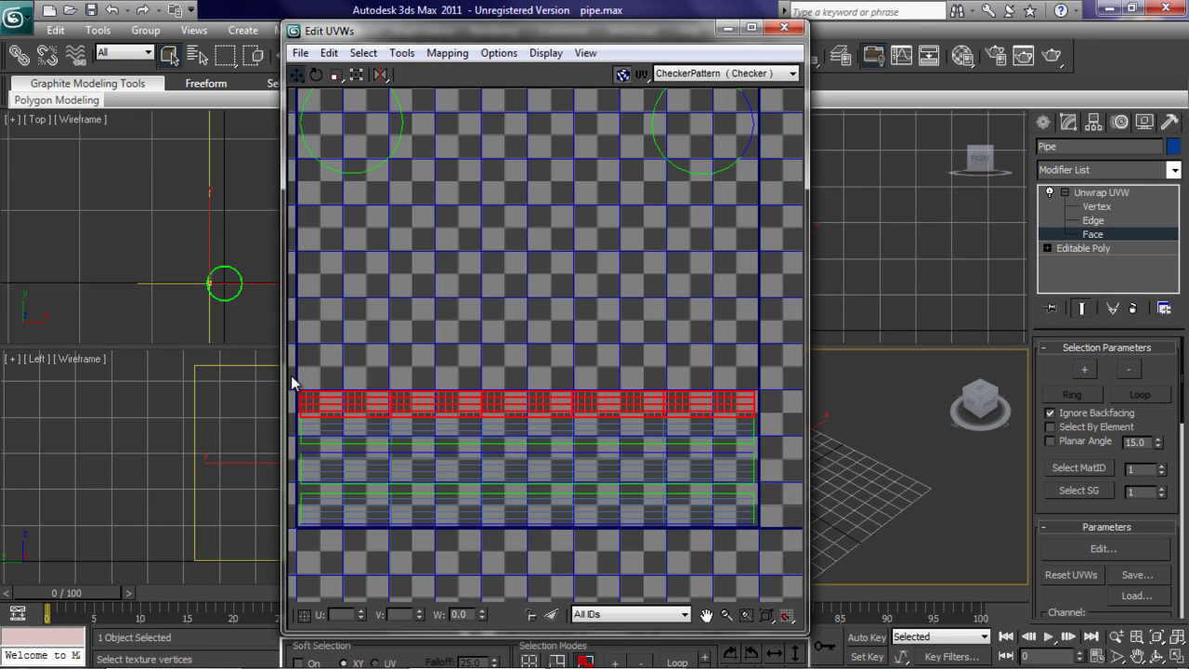
pyautogui.hotkey('ctrl', 'pageup')
pyautogui.scroll(6, 759, 443)
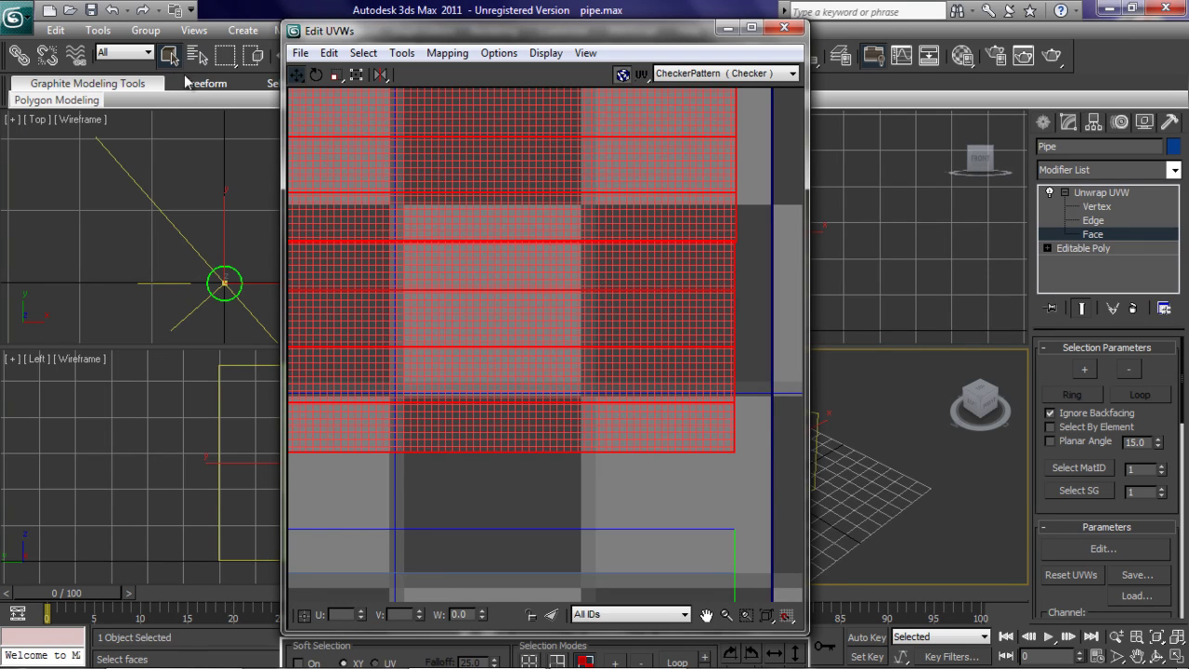
pyautogui.scroll(-3, 578, 349)
pyautogui.moveTo(682, 359); pyautogui.dragTo(683, 469)
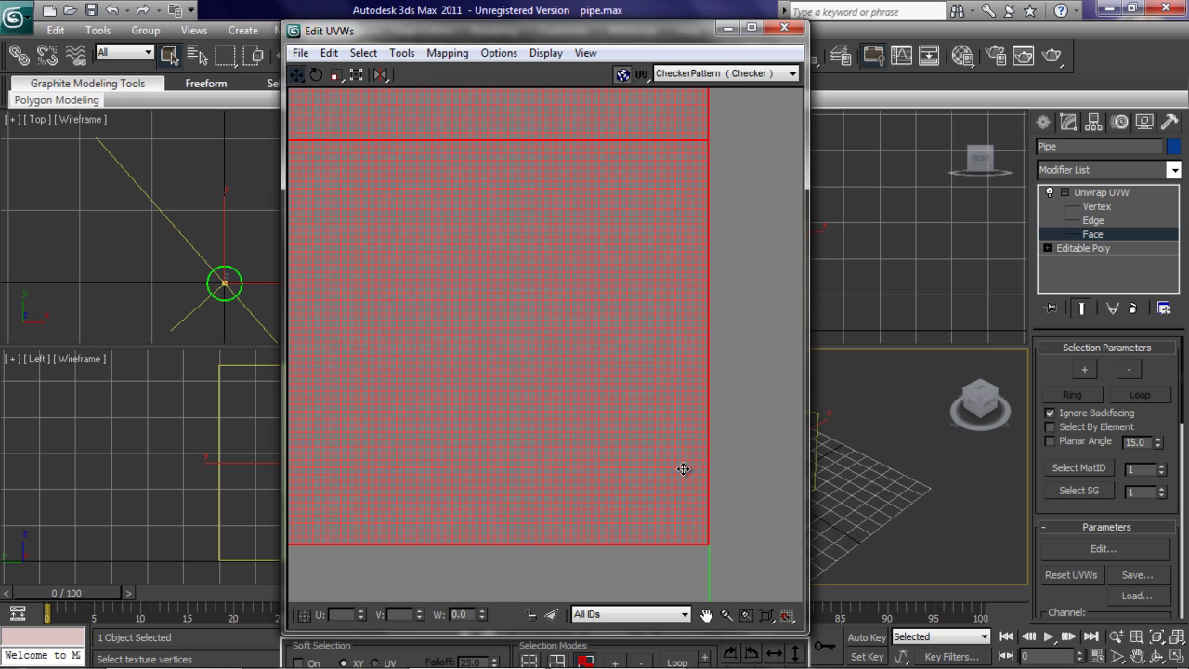
# Reselect only the whole uppermost UV strip and nudge it sideways to align its right edge with the strip below.
pyautogui.scroll(-2, 762, 450)
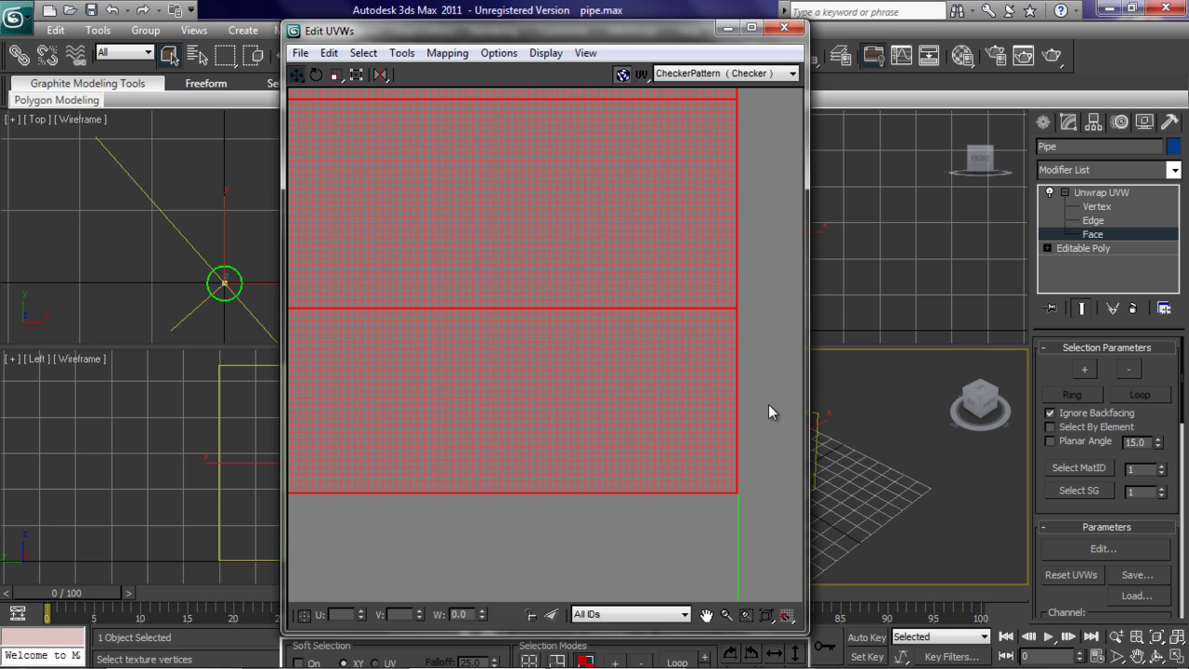
pyautogui.scroll(-3, 755, 310)
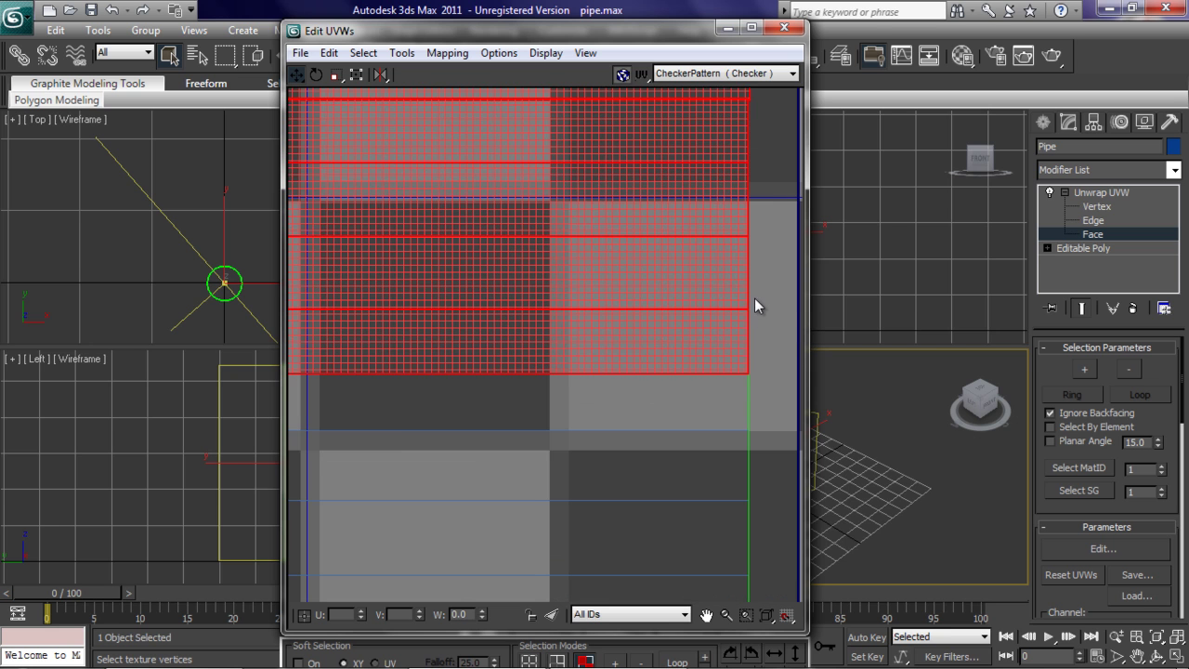
pyautogui.moveTo(761, 149); pyautogui.dragTo(763, 219, button='middle')
pyautogui.moveTo(751, 200); pyautogui.dragTo(753, 197)
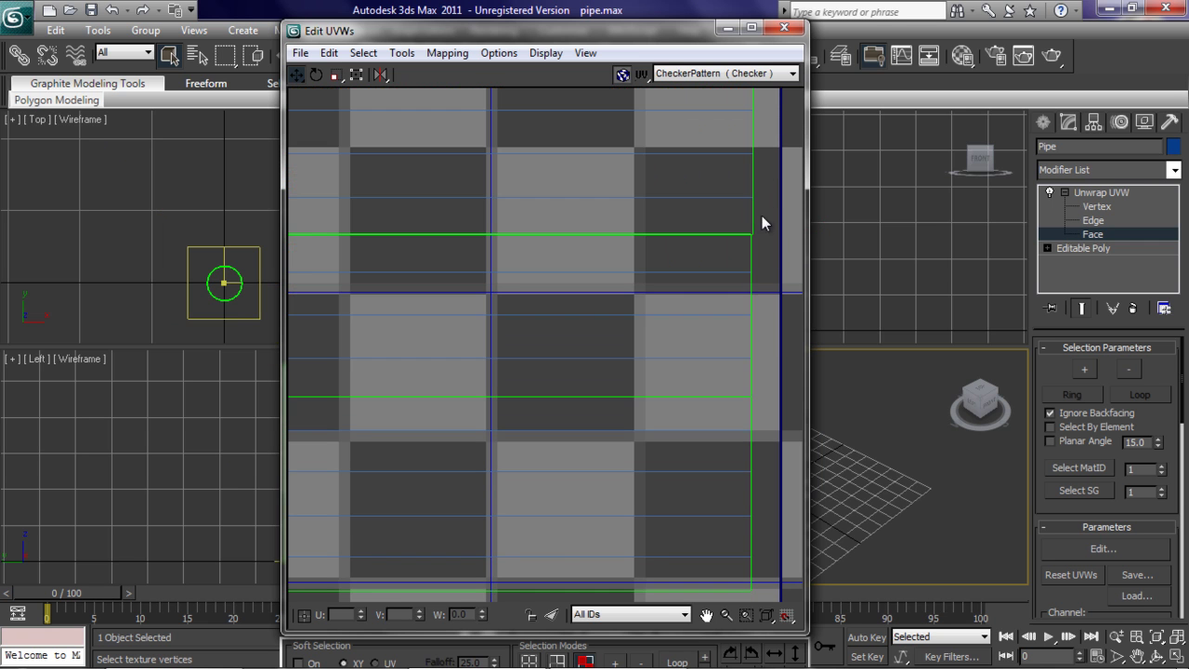
pyautogui.moveTo(764, 244); pyautogui.dragTo(765, 254, button='middle')
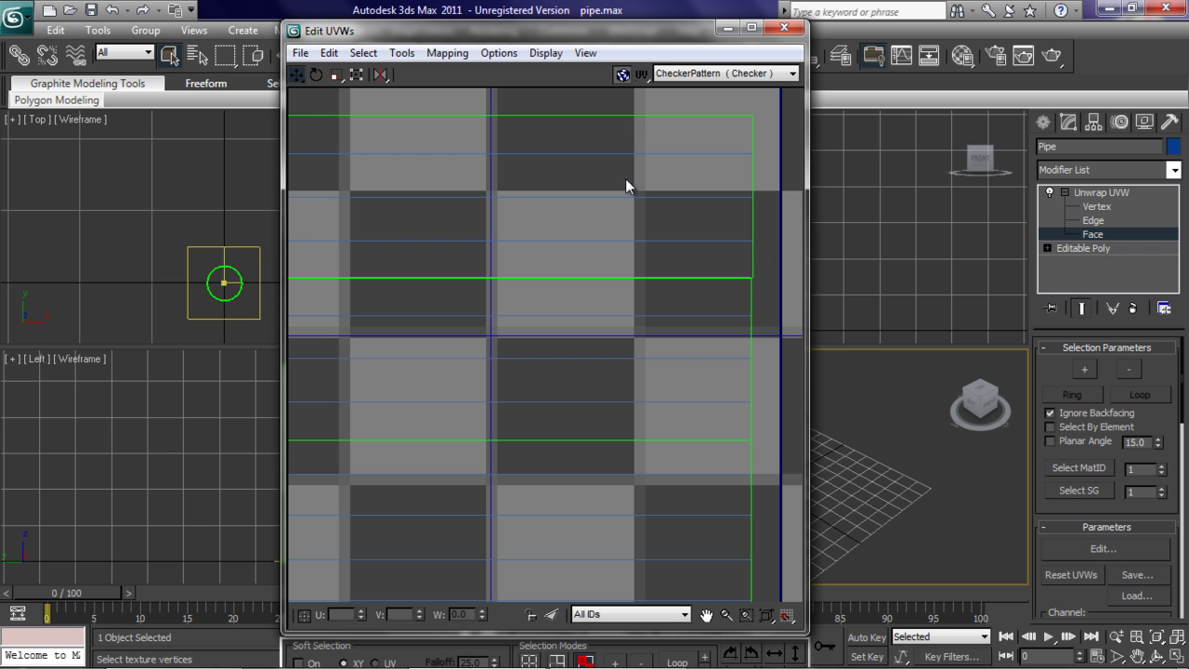
pyautogui.moveTo(351, 111); pyautogui.dragTo(350, 111)
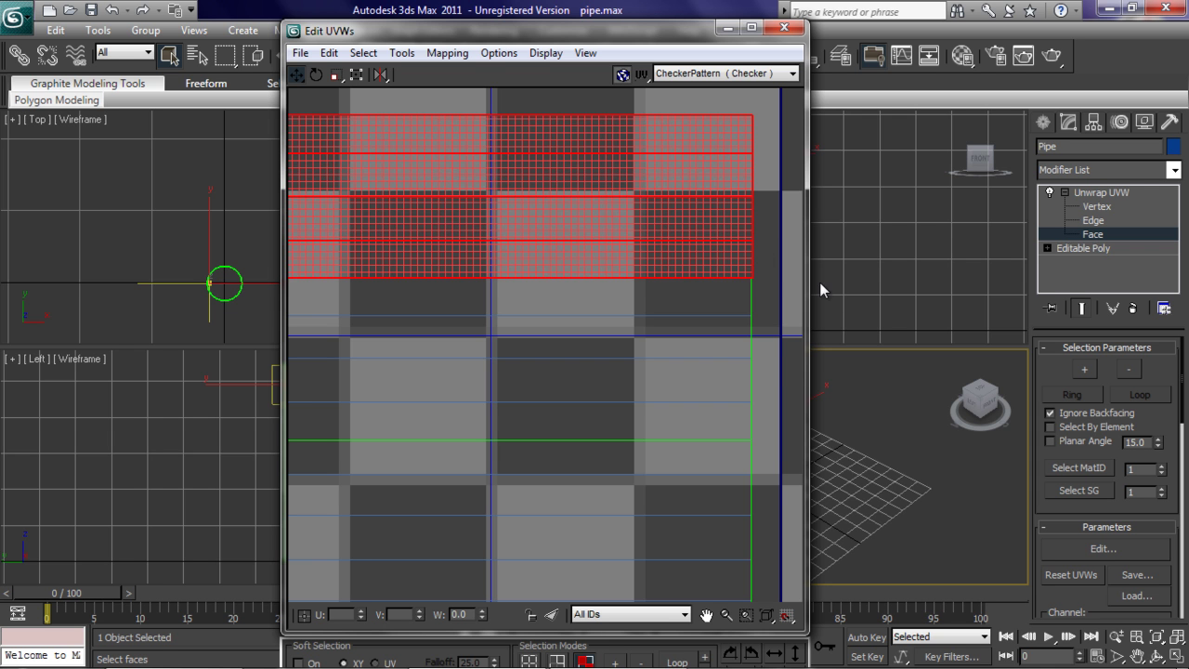
pyautogui.scroll(-5, 782, 261)
pyautogui.scroll(-6, 769, 258)
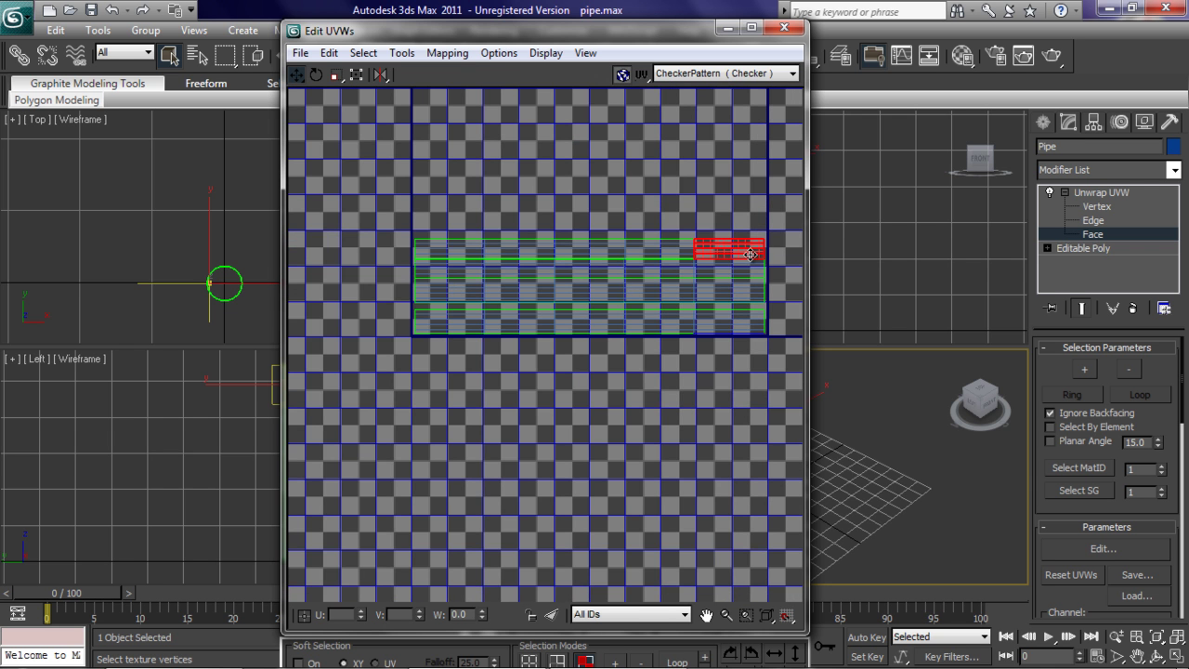
pyautogui.moveTo(749, 262); pyautogui.dragTo(768, 254)
pyautogui.scroll(10, 767, 254)
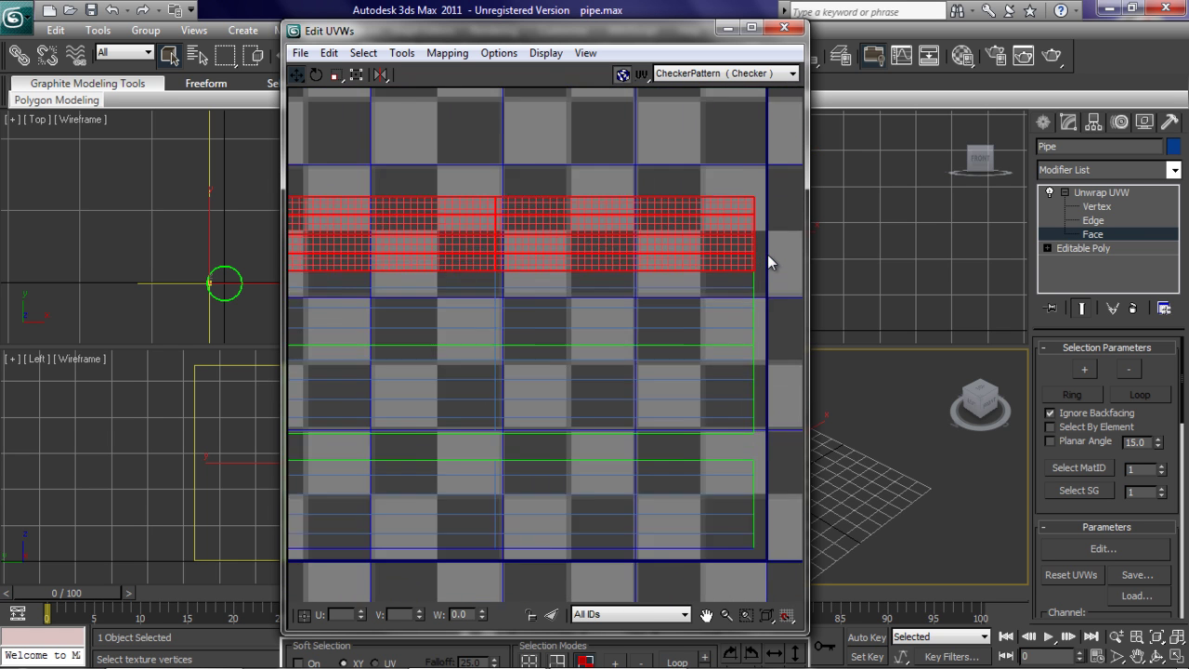
pyautogui.moveTo(672, 346); pyautogui.dragTo(668, 342)
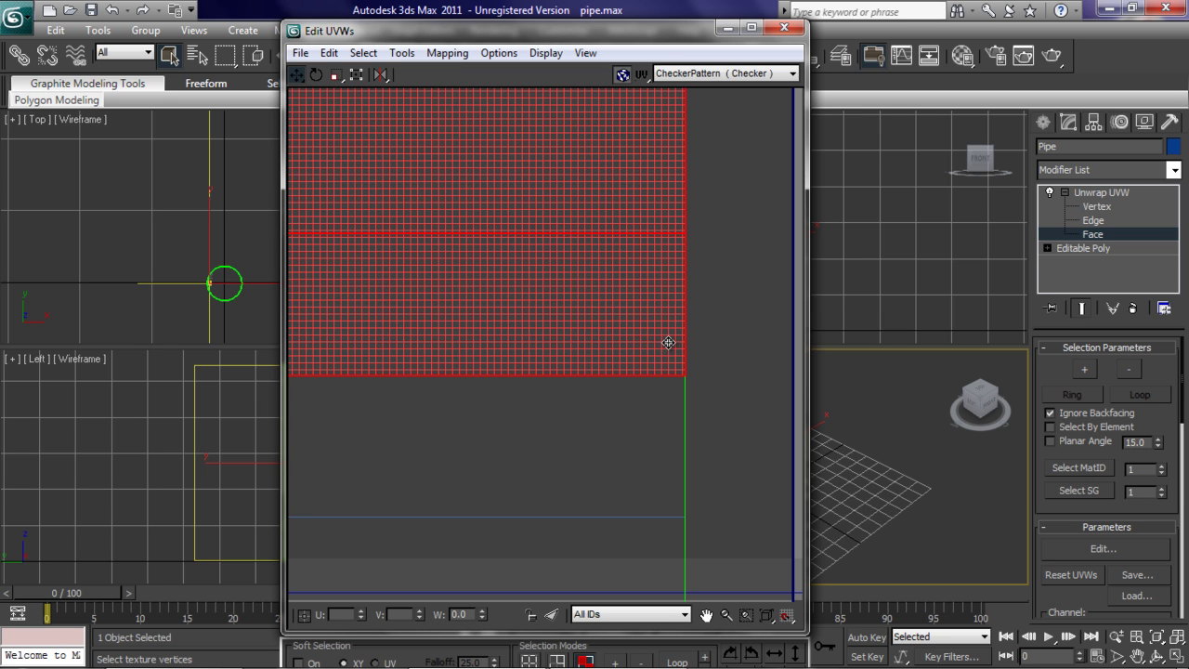
# Select the full three joined upper UV strips and move them down until their lower edge and right side meet the lowest strip.
pyautogui.scroll(-8, 709, 338)
pyautogui.scroll(5, 703, 416)
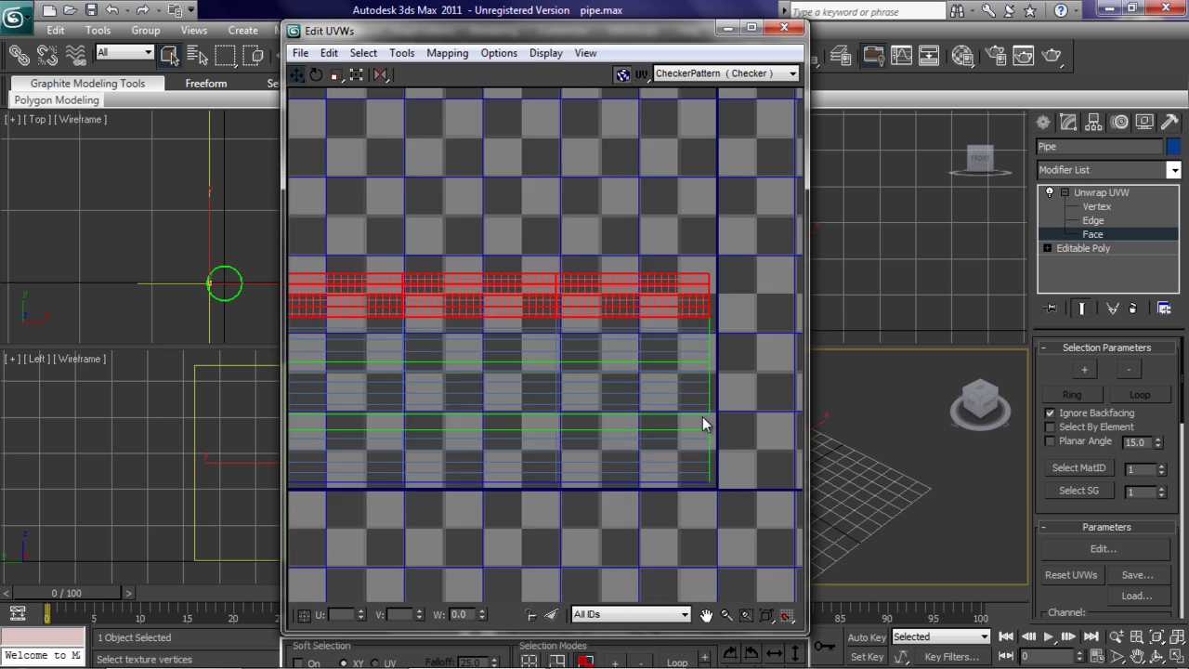
pyautogui.scroll(8, 725, 303)
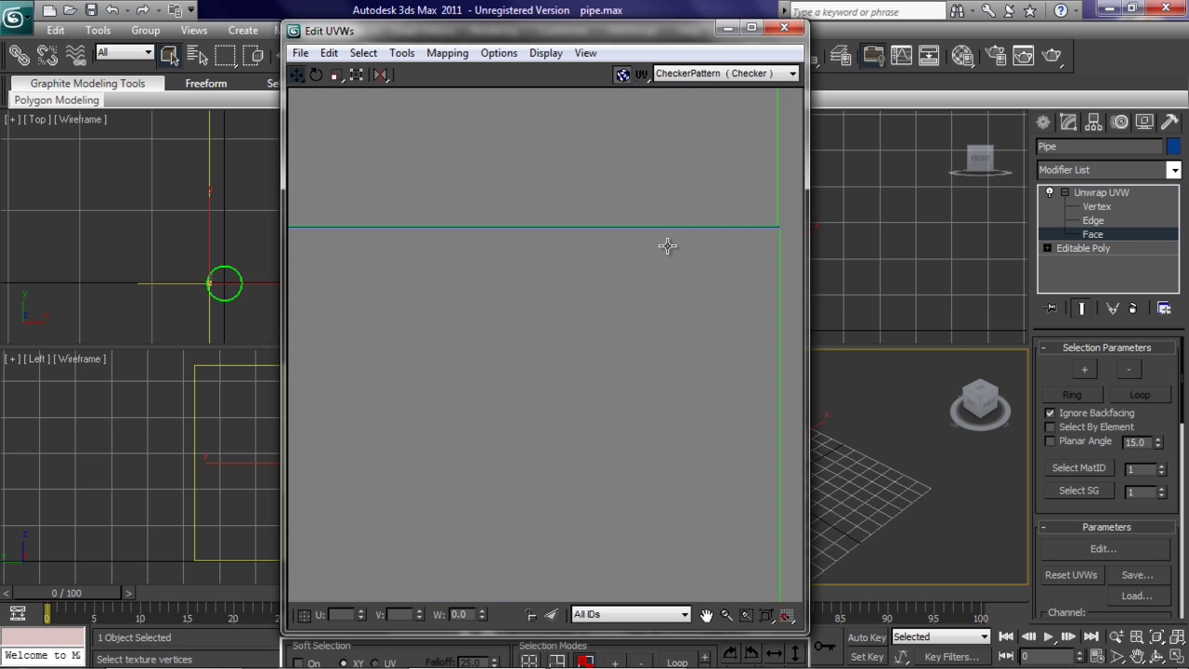
pyautogui.scroll(-10, 667, 249)
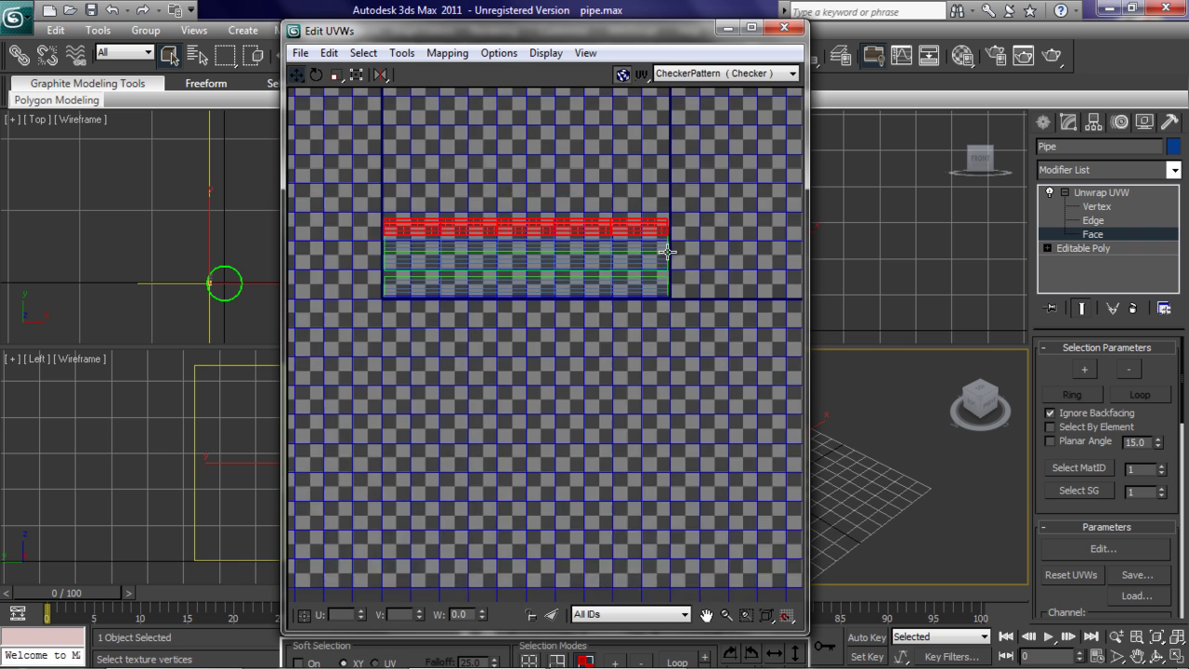
pyautogui.scroll(4, 549, 244)
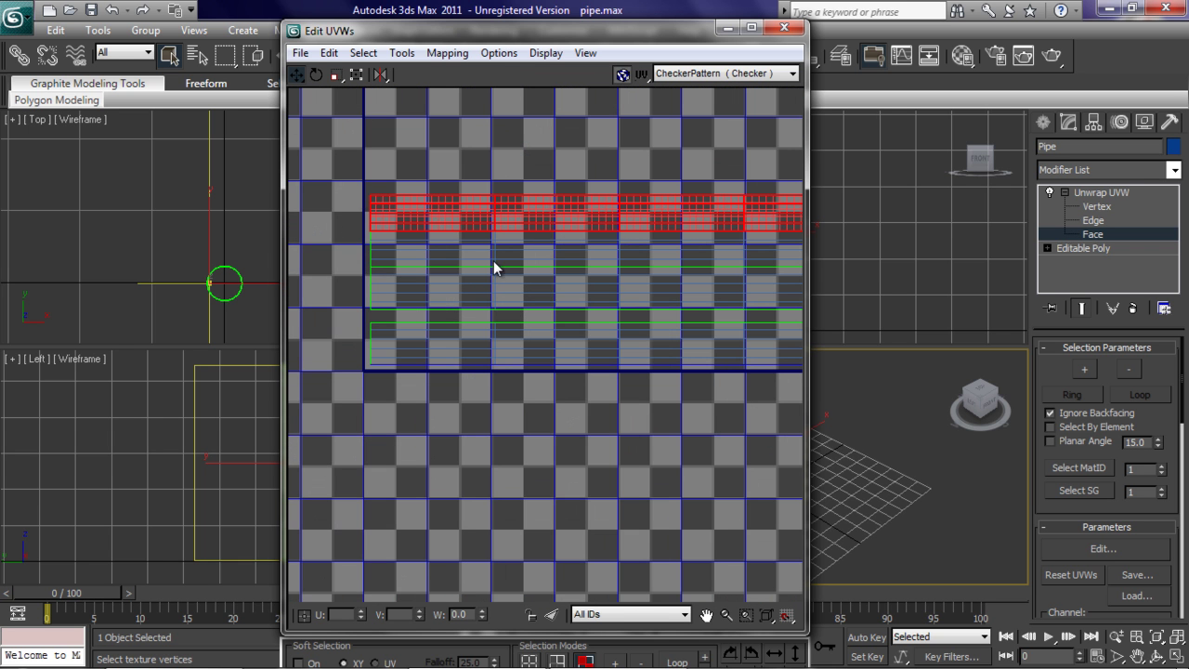
pyautogui.moveTo(340, 176); pyautogui.dragTo(833, 315)
pyautogui.moveTo(629, 183); pyautogui.dragTo(493, 183, button='middle')
pyautogui.scroll(-2, 494, 182)
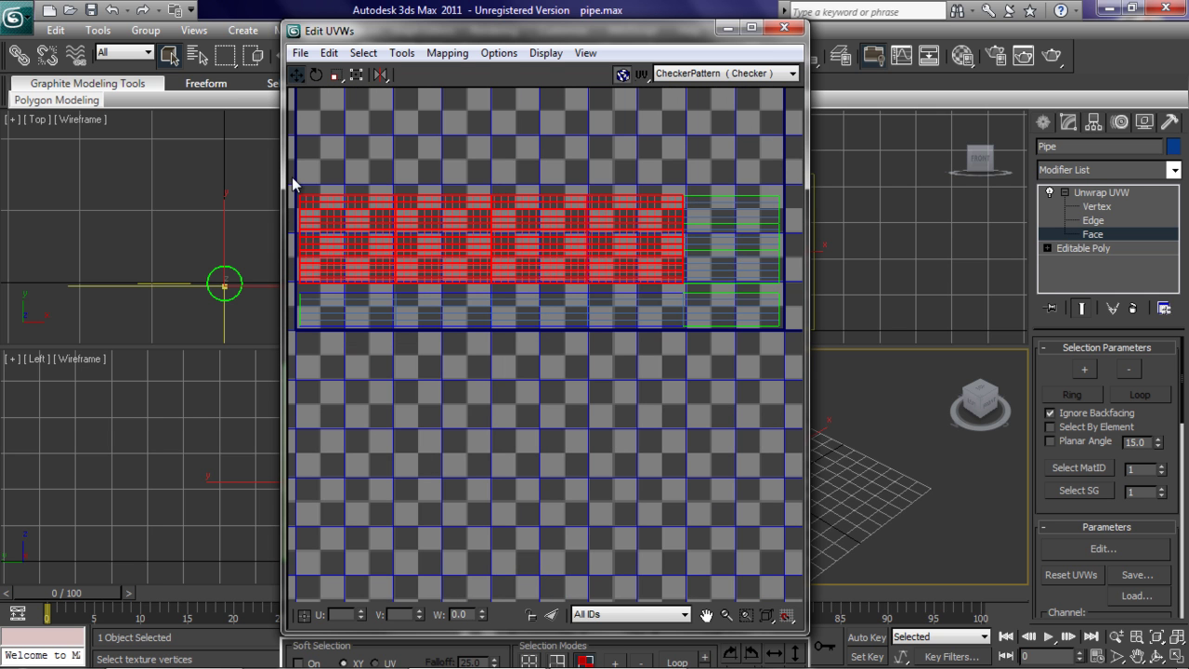
pyautogui.keyDown('ctrl'); pyautogui.click(783, 279); pyautogui.keyUp('ctrl')
pyautogui.scroll(4, 773, 287)
pyautogui.scroll(4, 781, 288)
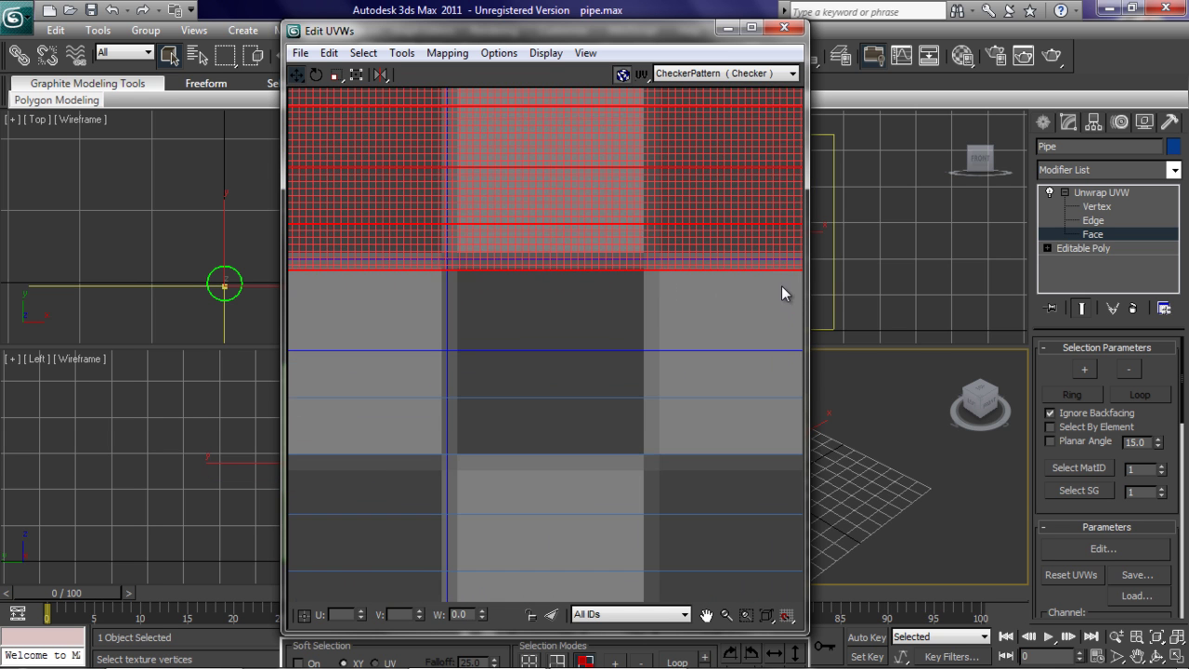
pyautogui.moveTo(662, 269); pyautogui.dragTo(662, 344)
pyautogui.scroll(6, 685, 363)
pyautogui.scroll(1, 673, 362)
pyautogui.moveTo(626, 287); pyautogui.dragTo(614, 303)
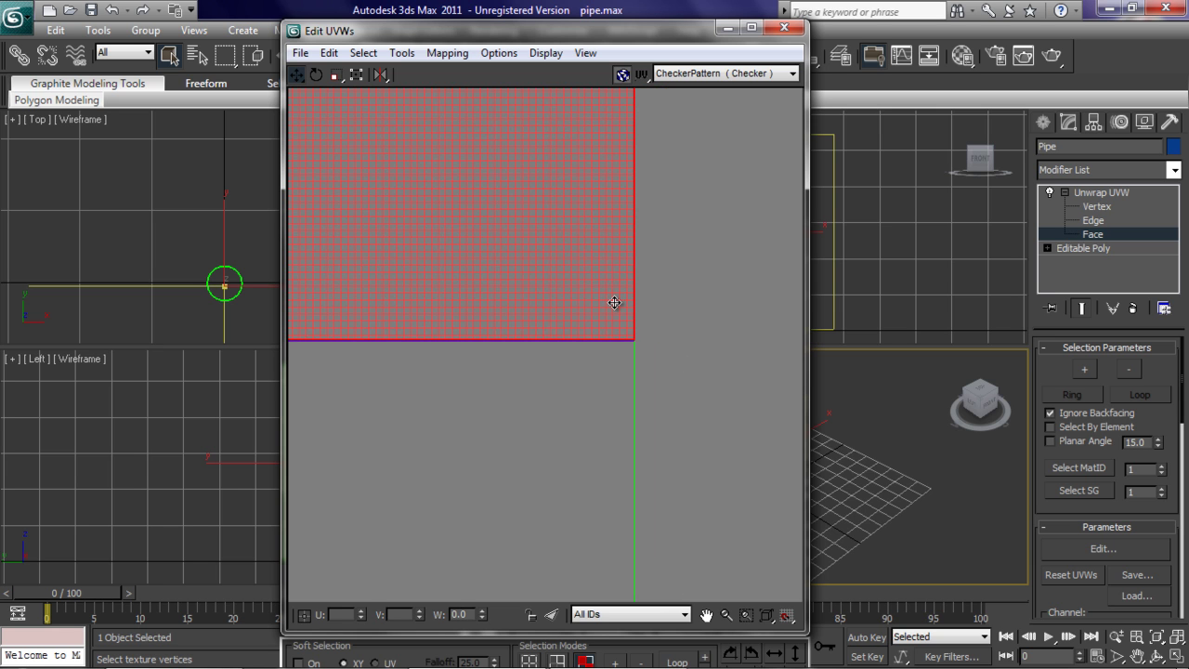
pyautogui.scroll(-6, 695, 349)
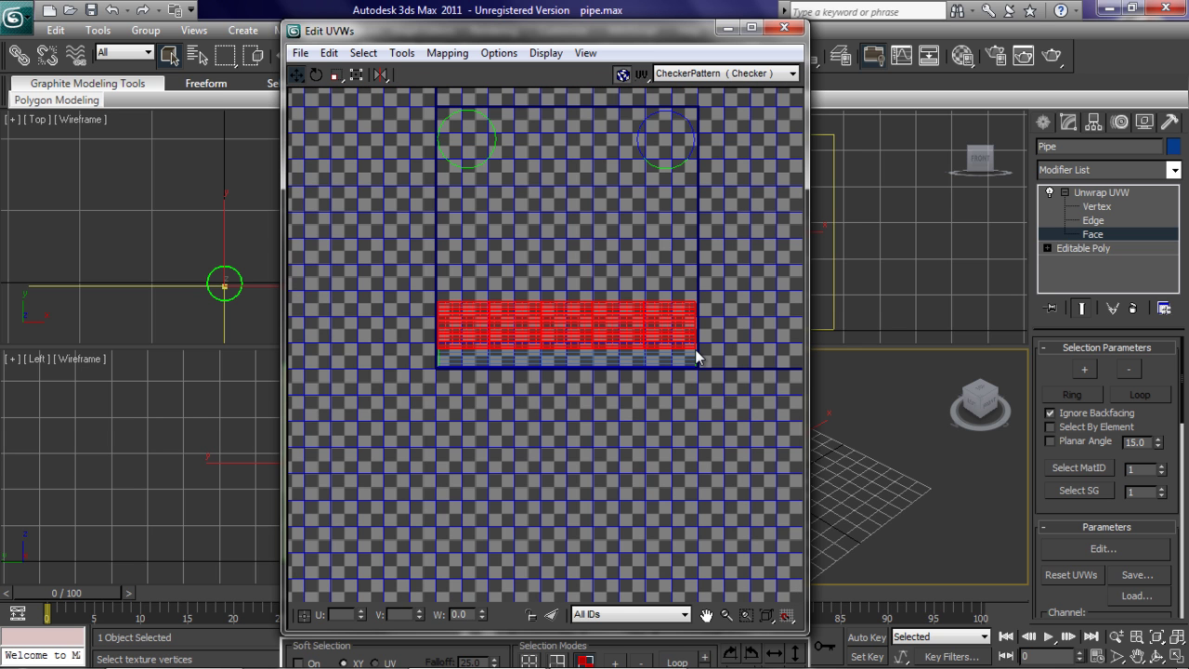
# Select all the joined UV strips together and scale them slightly within the UV tile.
pyautogui.click(562, 249)
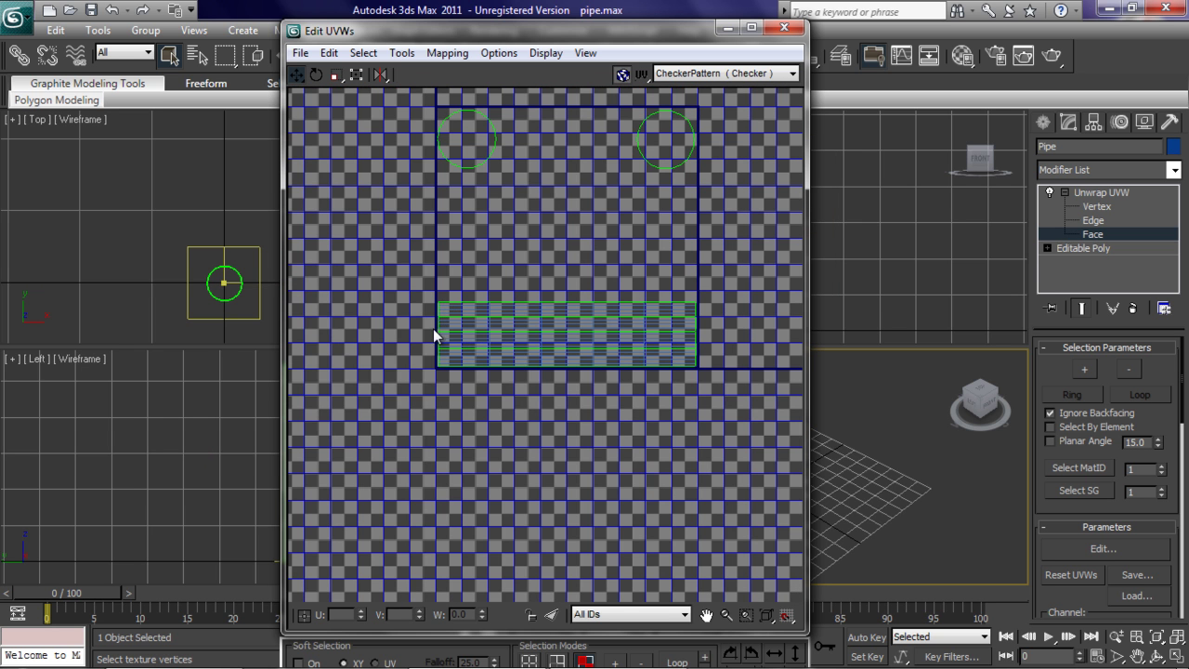
pyautogui.scroll(3, 433, 328)
pyautogui.scroll(-4, 702, 312)
pyautogui.moveTo(835, 371); pyautogui.dragTo(787, 358)
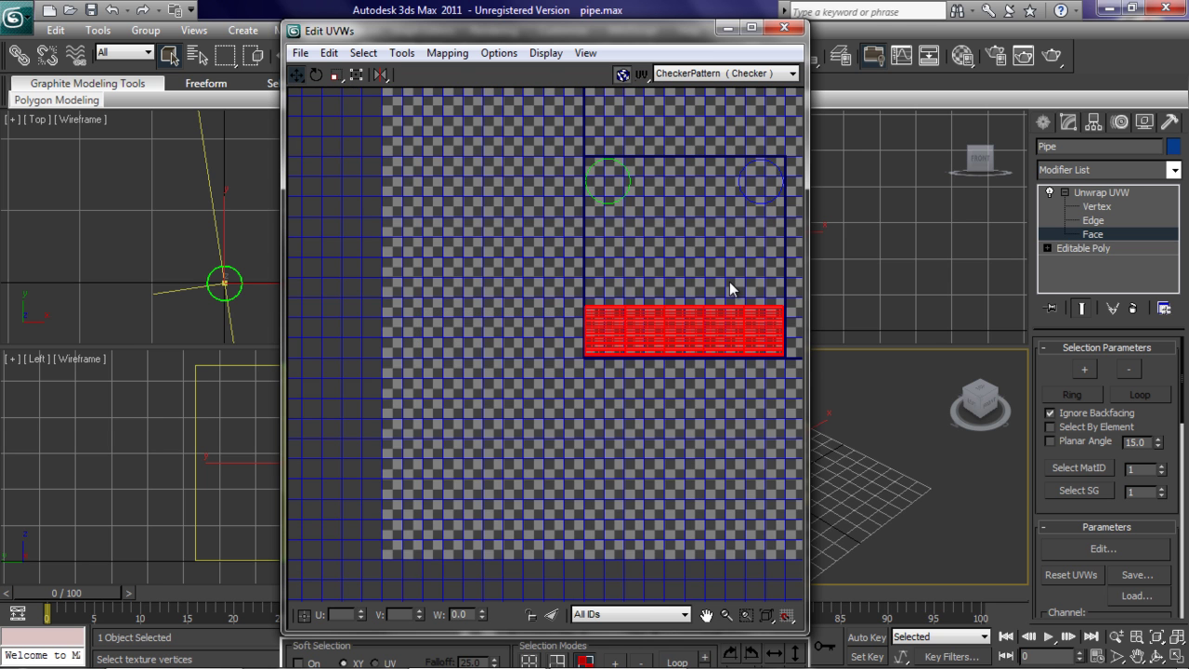
pyautogui.moveTo(729, 281); pyautogui.dragTo(624, 288, button='middle')
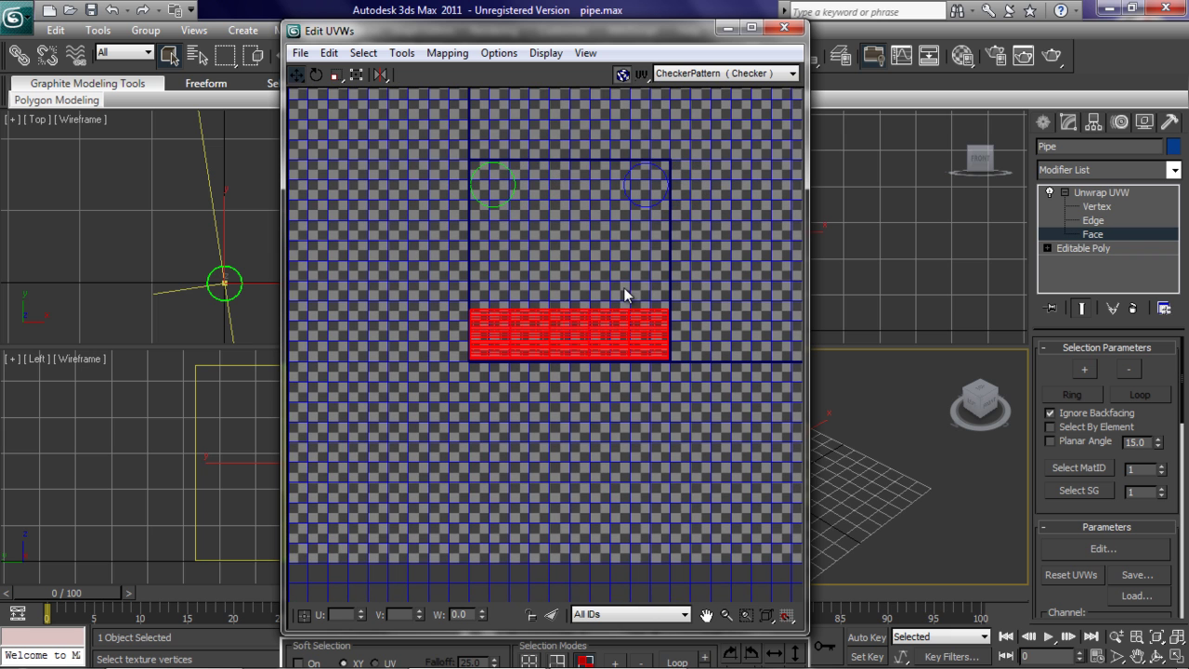
pyautogui.click(336, 79)
pyautogui.moveTo(591, 318)
pyautogui.mouseDown()
pyautogui.moveTo(591, 301)
pyautogui.moveTo(594, 319)
pyautogui.mouseUp()
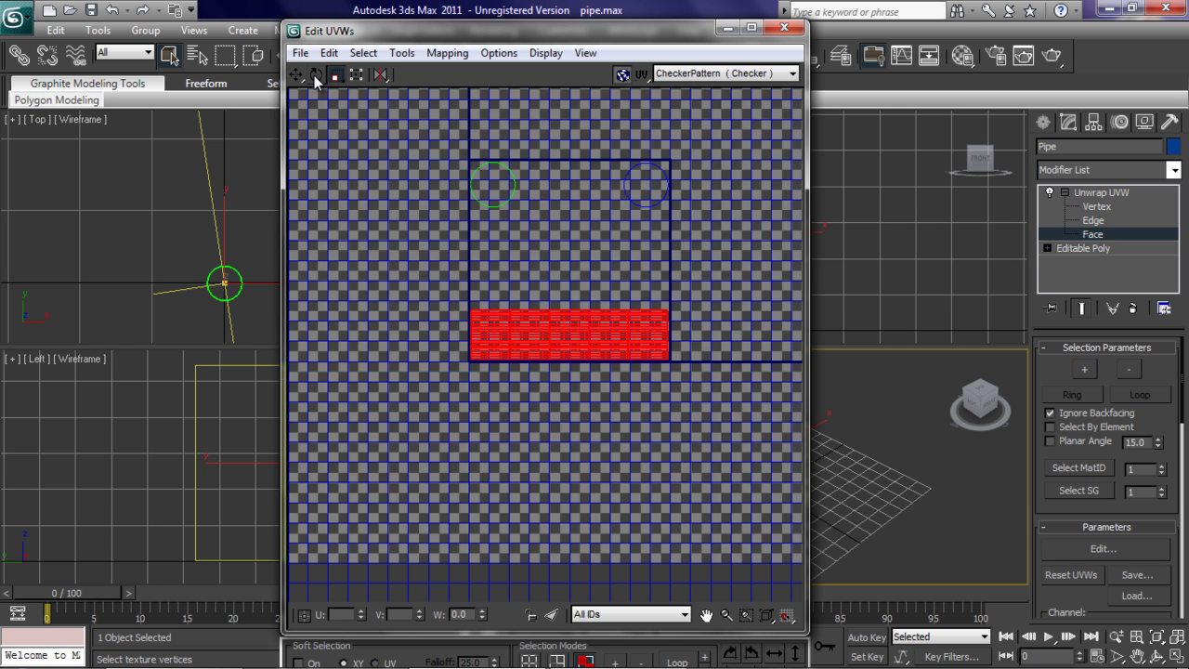
# Reselect the joined UV strips, rotate them to roughly vertical and move them up between the two circles inside the tile.
pyautogui.click(479, 303)
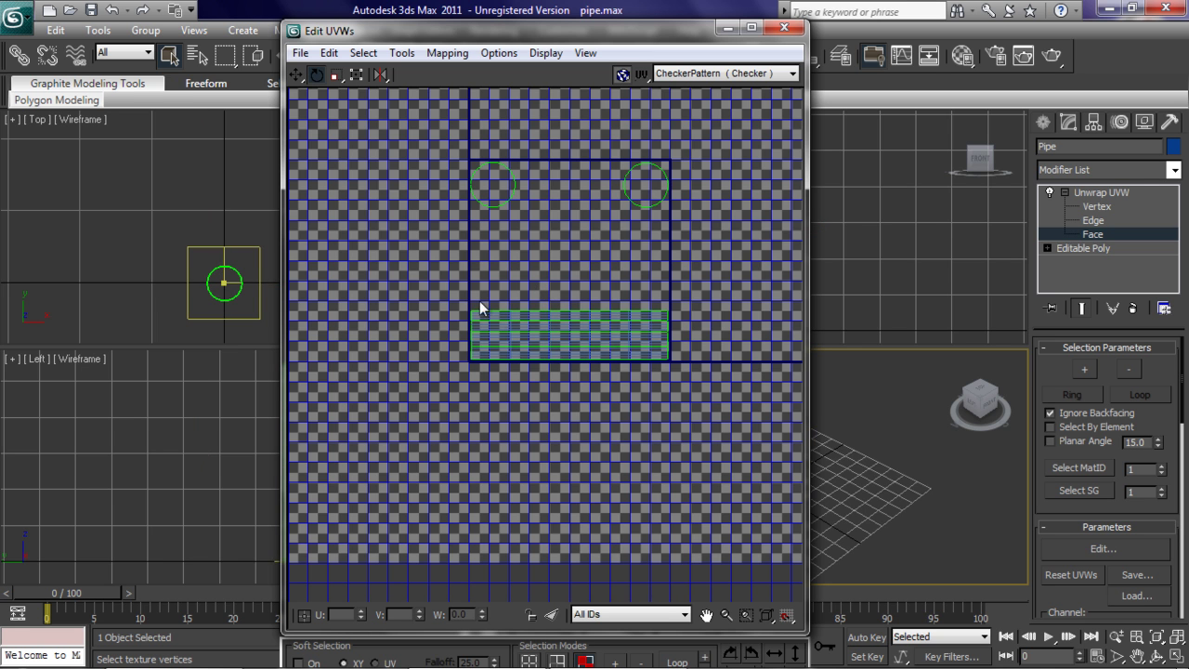
pyautogui.click(583, 321)
pyautogui.moveTo(557, 338); pyautogui.dragTo(772, 492)
pyautogui.click(295, 75)
pyautogui.moveTo(578, 299); pyautogui.dragTo(579, 228)
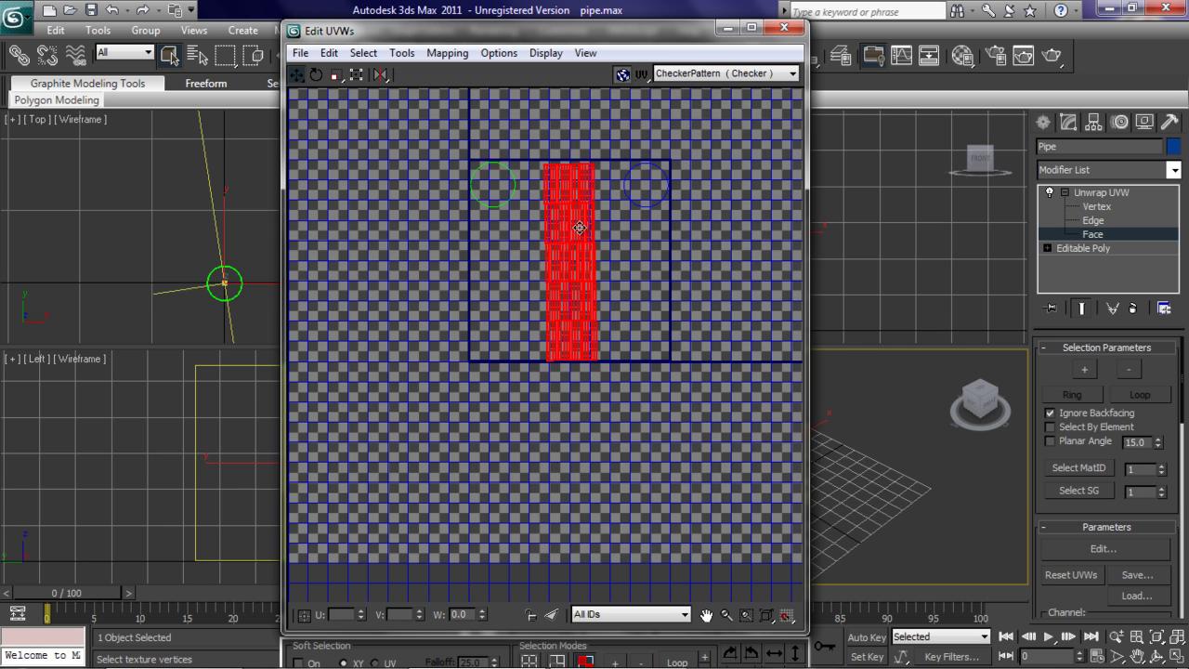
# Rotate the joined UV strips to a diagonal of about 45 degrees and scale them up until their corners nearly reach the tile border.
pyautogui.click(324, 77)
pyautogui.moveTo(591, 308); pyautogui.dragTo(565, 540)
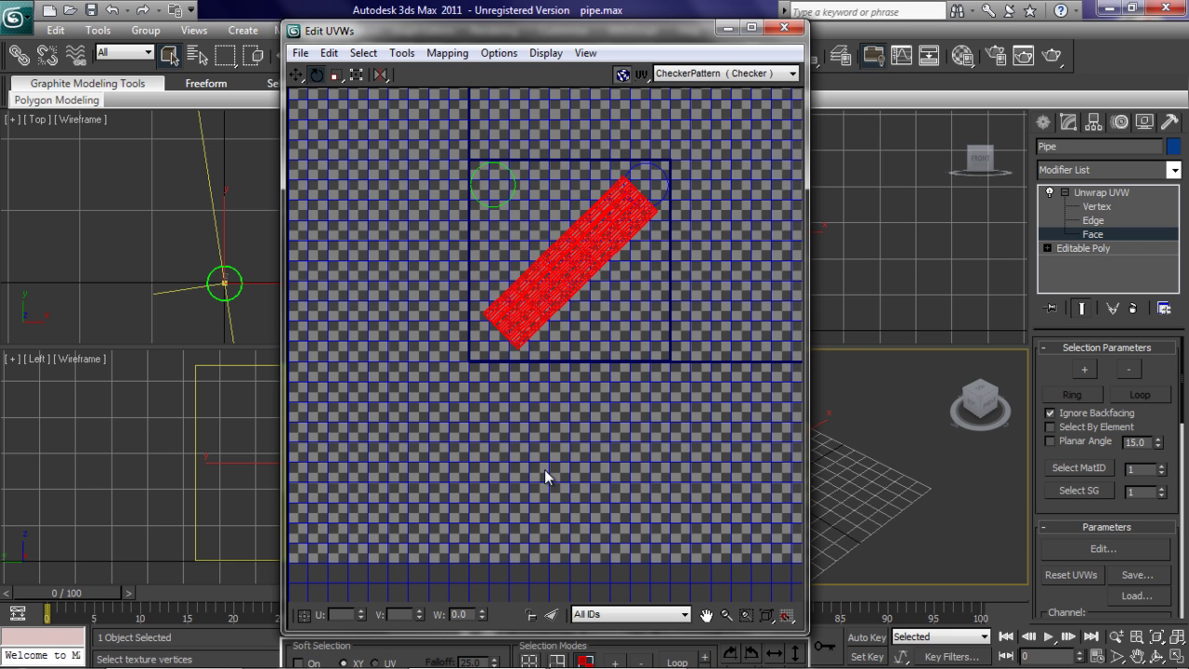
pyautogui.moveTo(589, 225)
pyautogui.mouseDown()
pyautogui.moveTo(594, 242)
pyautogui.moveTo(597, 231)
pyautogui.mouseUp()
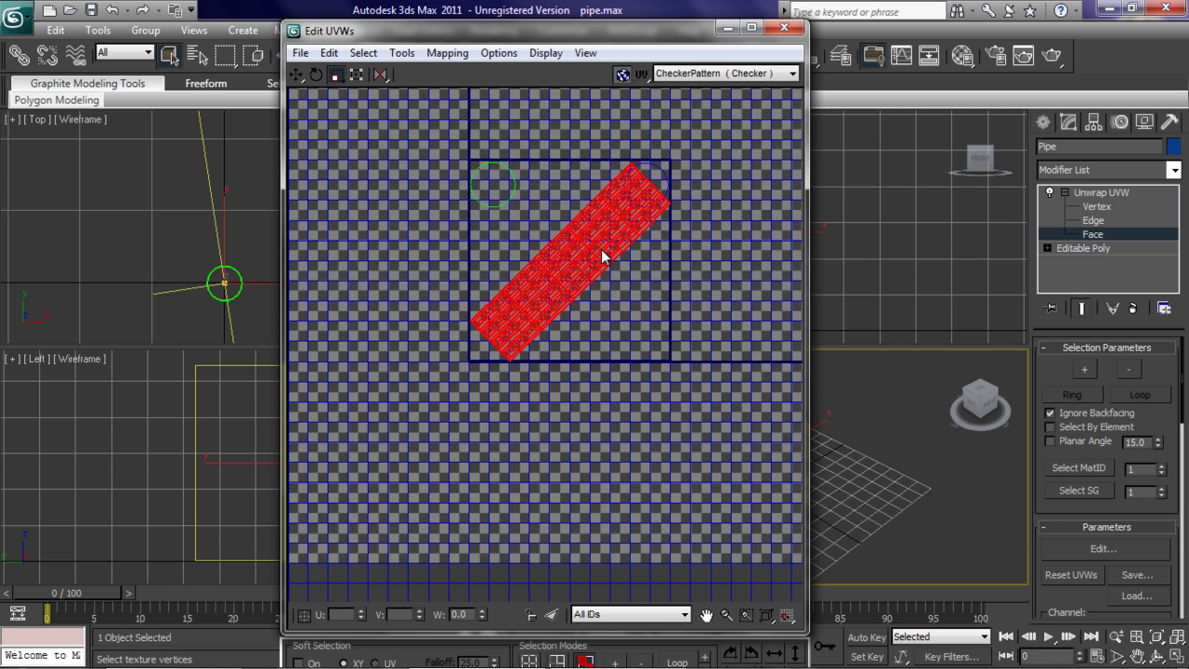
pyautogui.moveTo(602, 257); pyautogui.dragTo(601, 252)
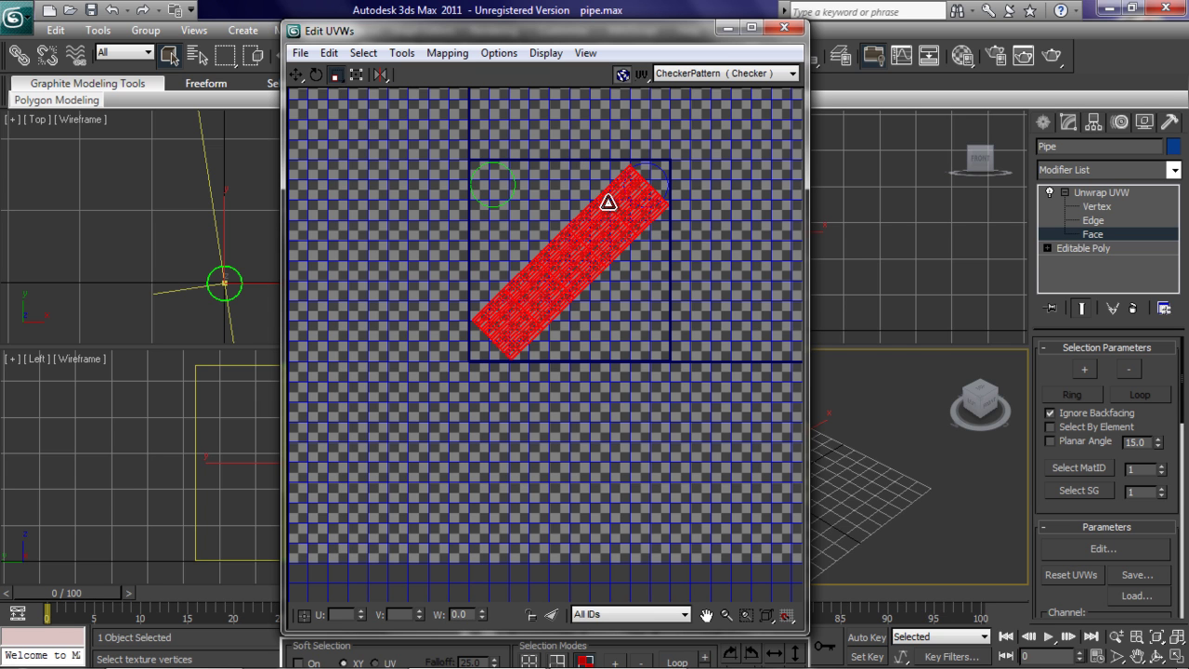
# Move the circle overlapping the strips into the empty lower-right corner of the UV tile and enlarge it slightly.
pyautogui.scroll(10, 661, 171)
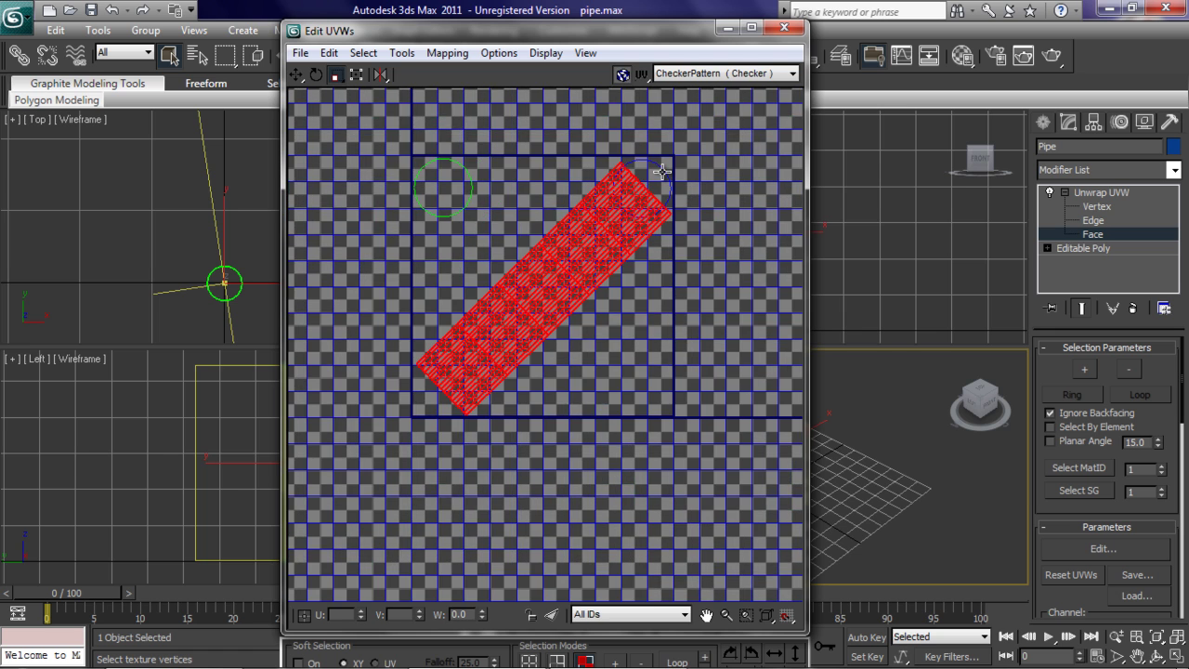
pyautogui.click(673, 166)
pyautogui.scroll(-10, 672, 163)
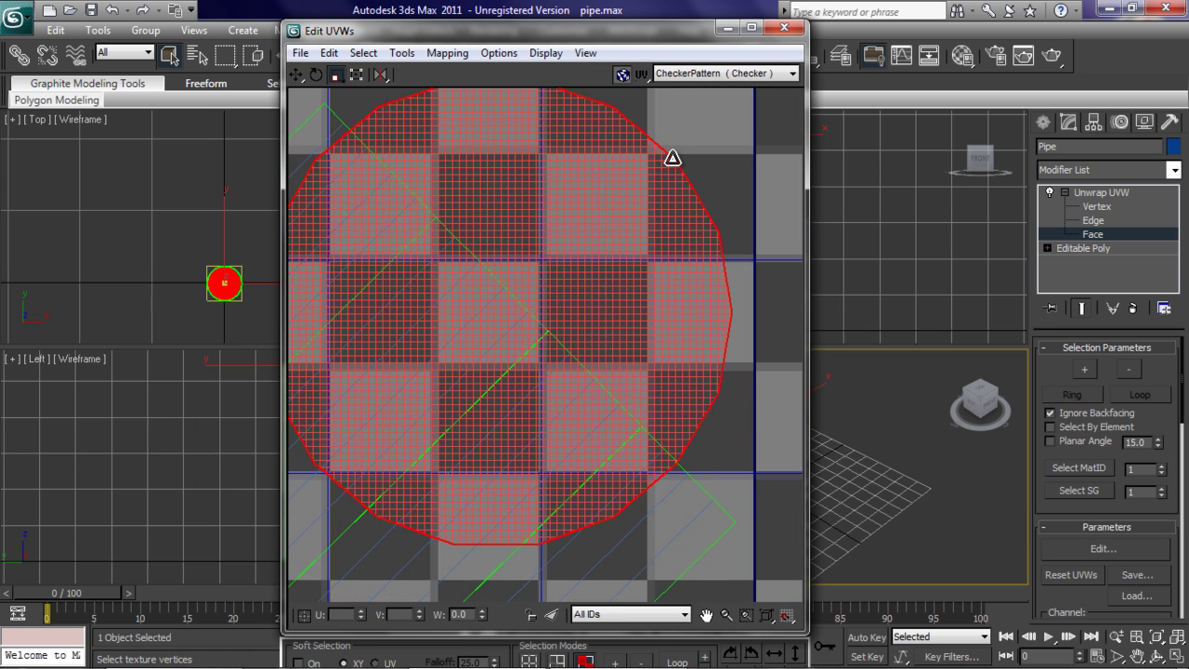
pyautogui.scroll(-2, 465, 173)
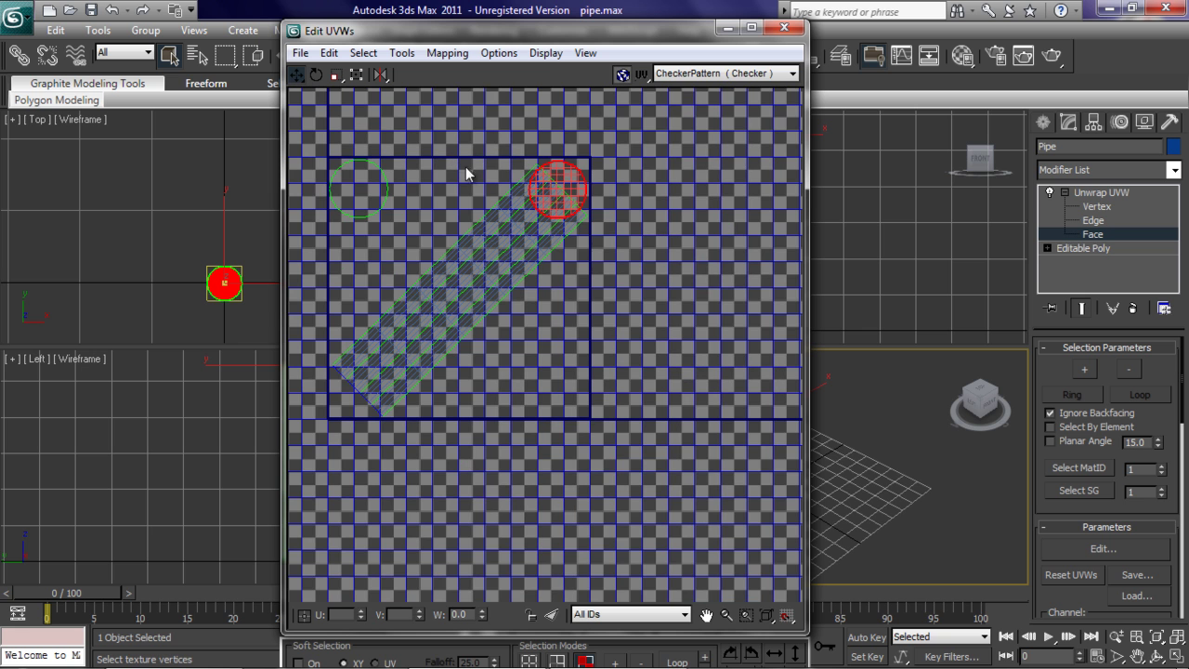
pyautogui.moveTo(558, 177); pyautogui.dragTo(554, 358)
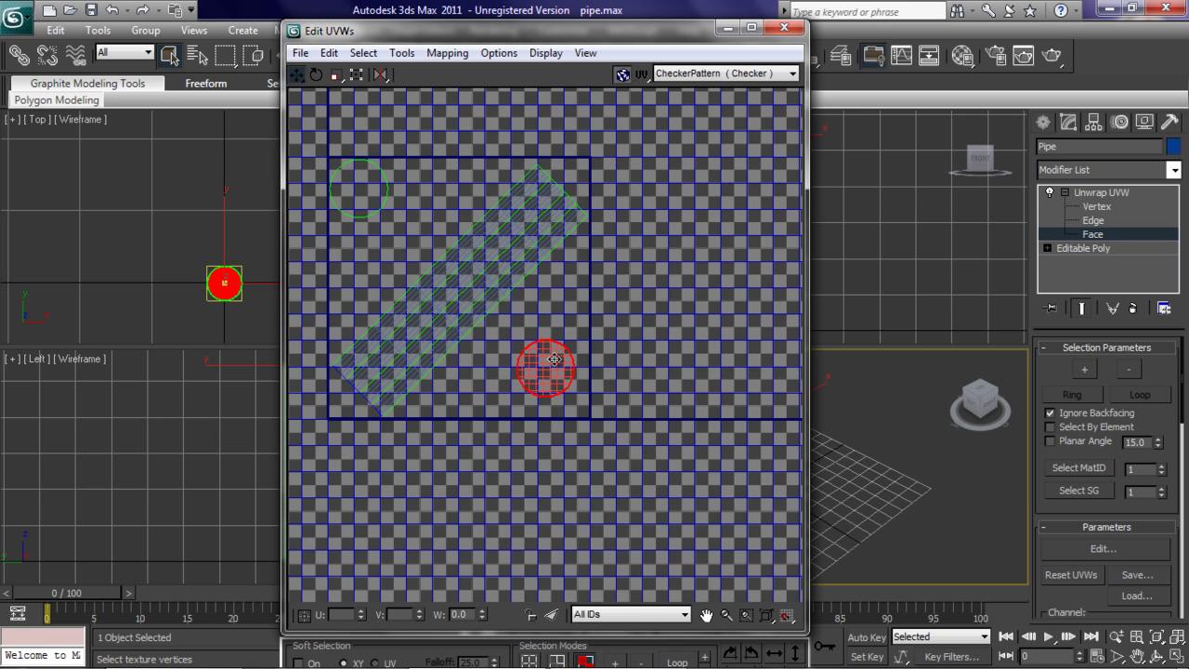
pyautogui.click(335, 74)
pyautogui.moveTo(530, 356); pyautogui.dragTo(537, 337)
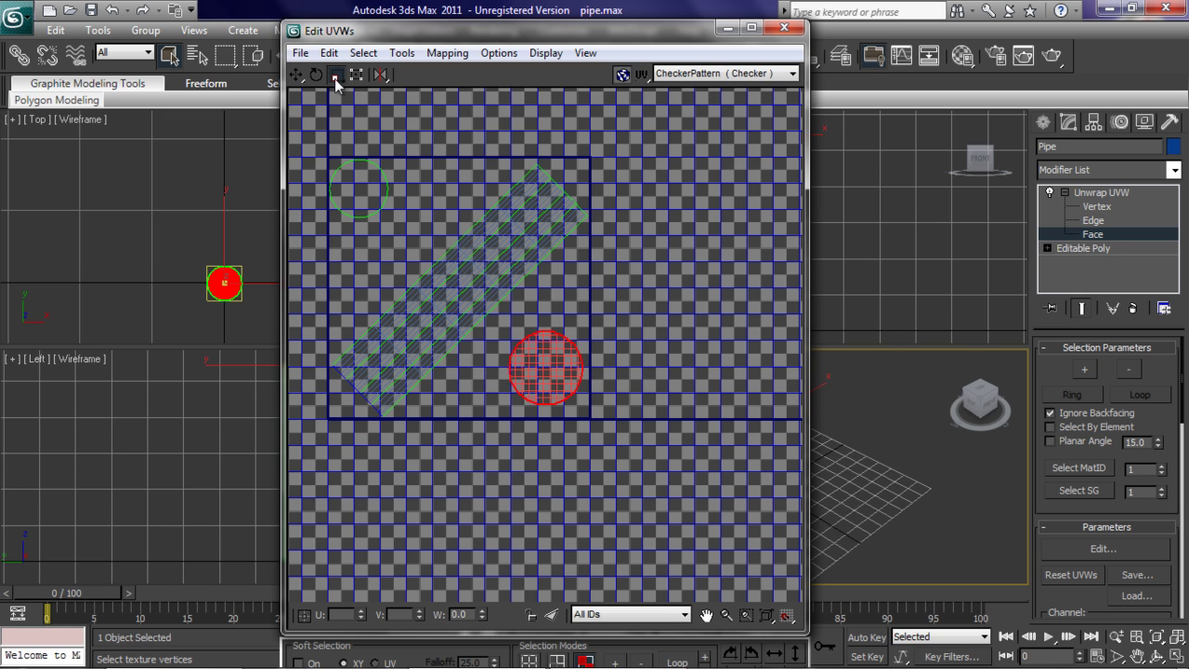
# Enlarge the circle in the tile's upper-left corner and reposition both circles so they sit inside the tile border.
pyautogui.click(344, 187)
pyautogui.moveTo(348, 160); pyautogui.dragTo(381, 199)
pyautogui.click(295, 74)
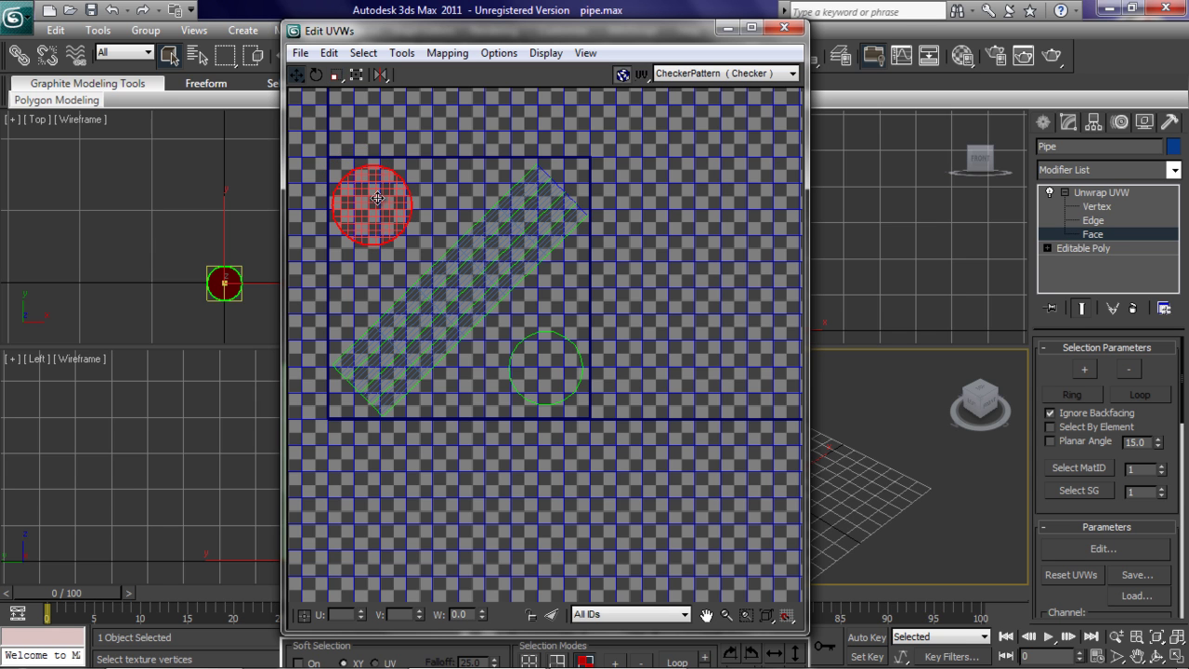
pyautogui.click(537, 367)
pyautogui.moveTo(544, 369); pyautogui.dragTo(536, 375)
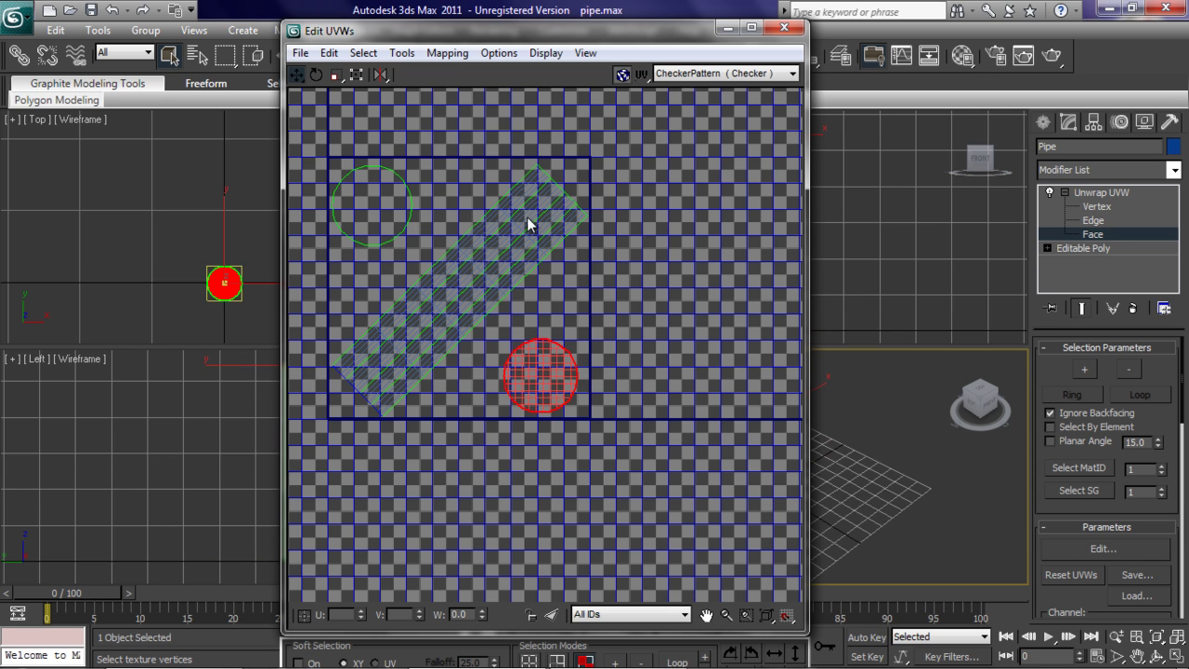
# Render the UV layout as a 1024 by 1024 template, close the first result and render it again.
pyautogui.click(298, 53)
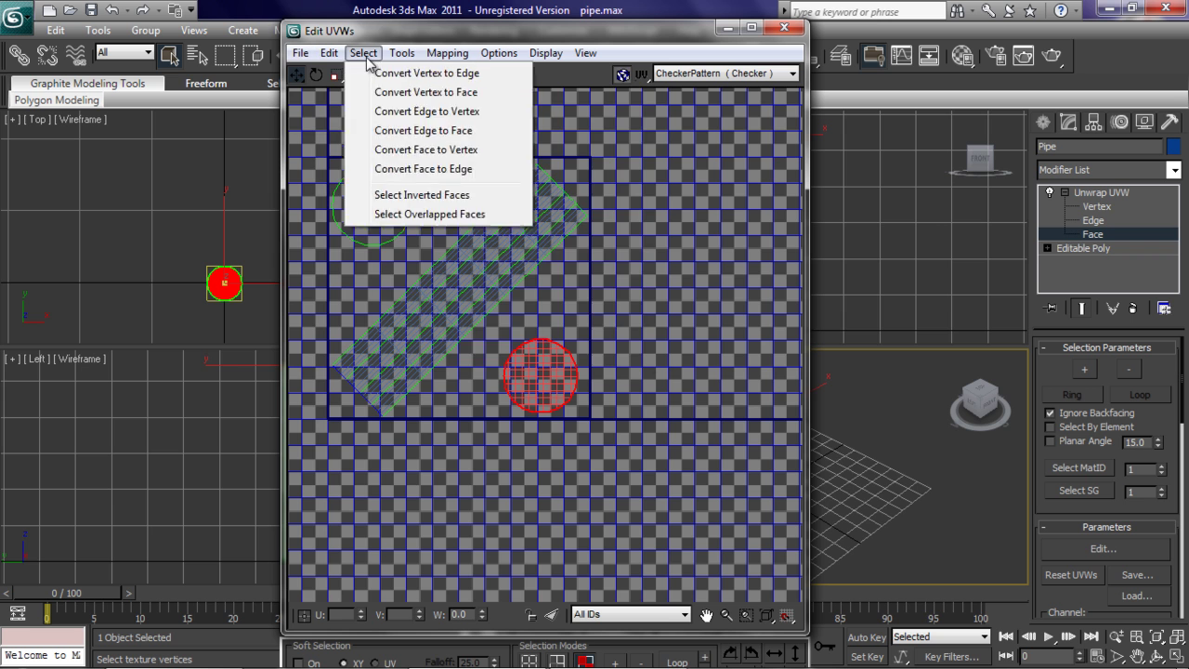
pyautogui.click(446, 358)
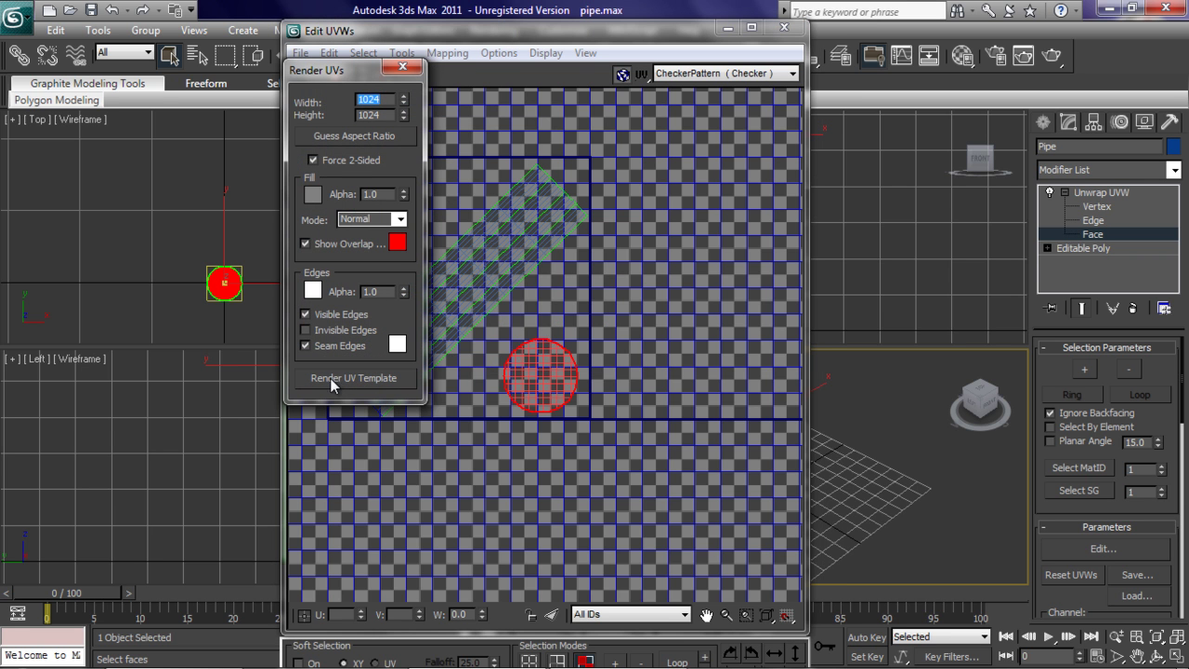
pyautogui.click(336, 378)
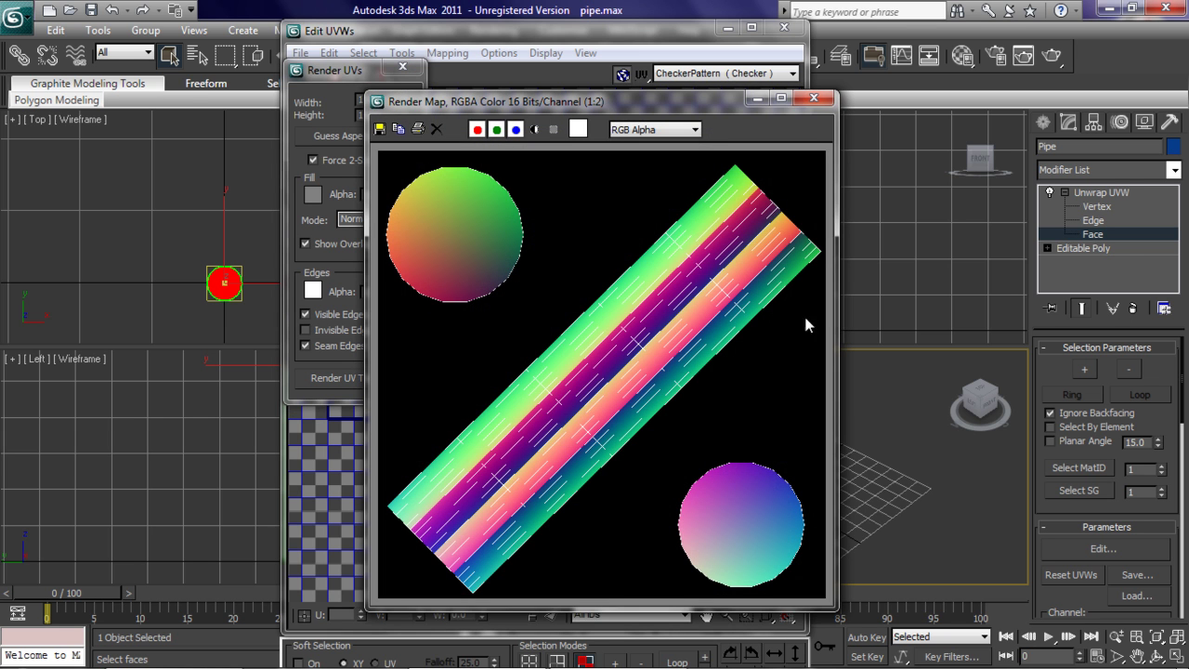
pyautogui.click(814, 98)
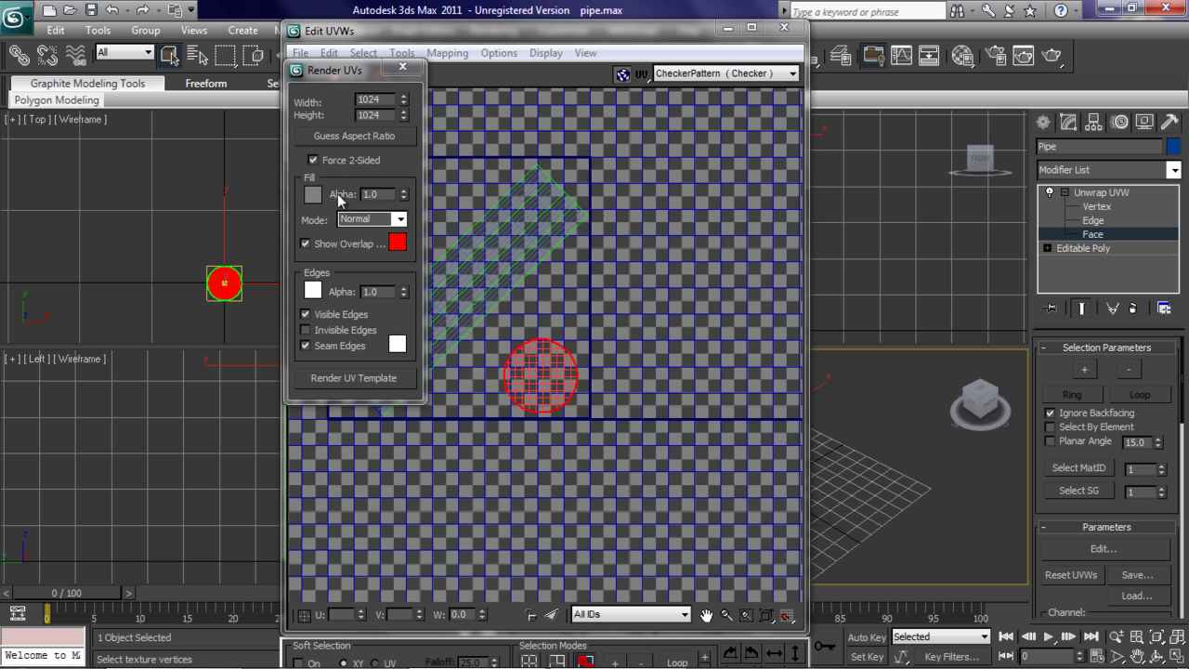
pyautogui.click(345, 376)
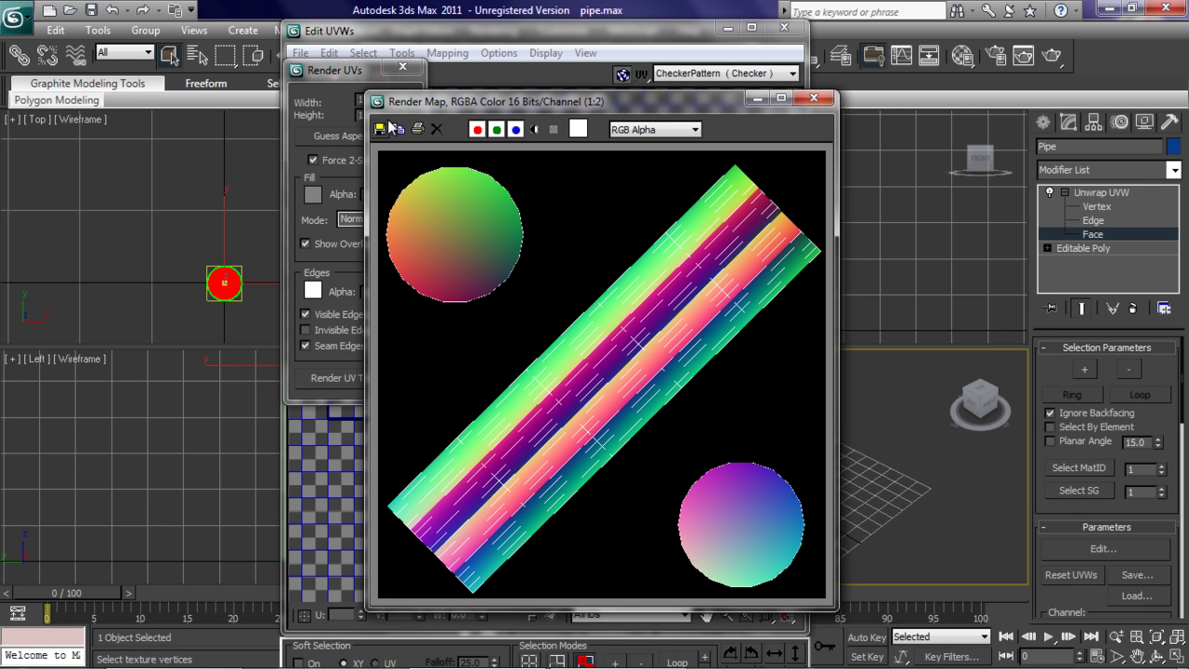
# Save the rendered UV template as a 24-bit RGB BMP, overwriting UV.bmp in the pipe project's UV folder.
pyautogui.click(380, 129)
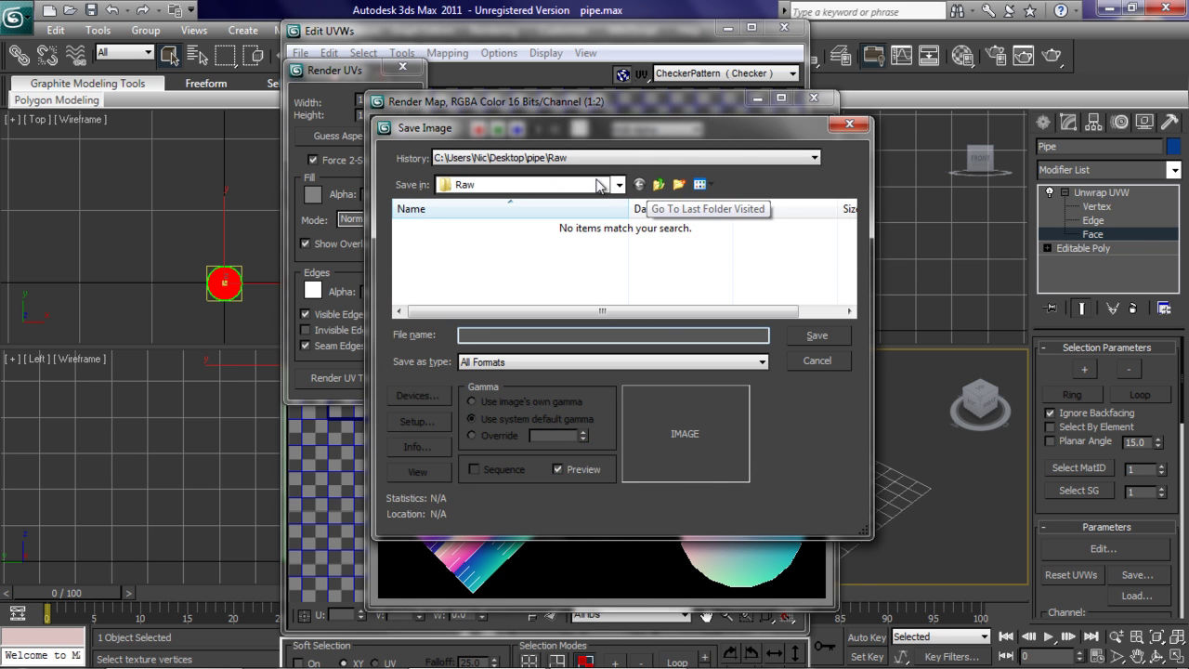
pyautogui.click(658, 184)
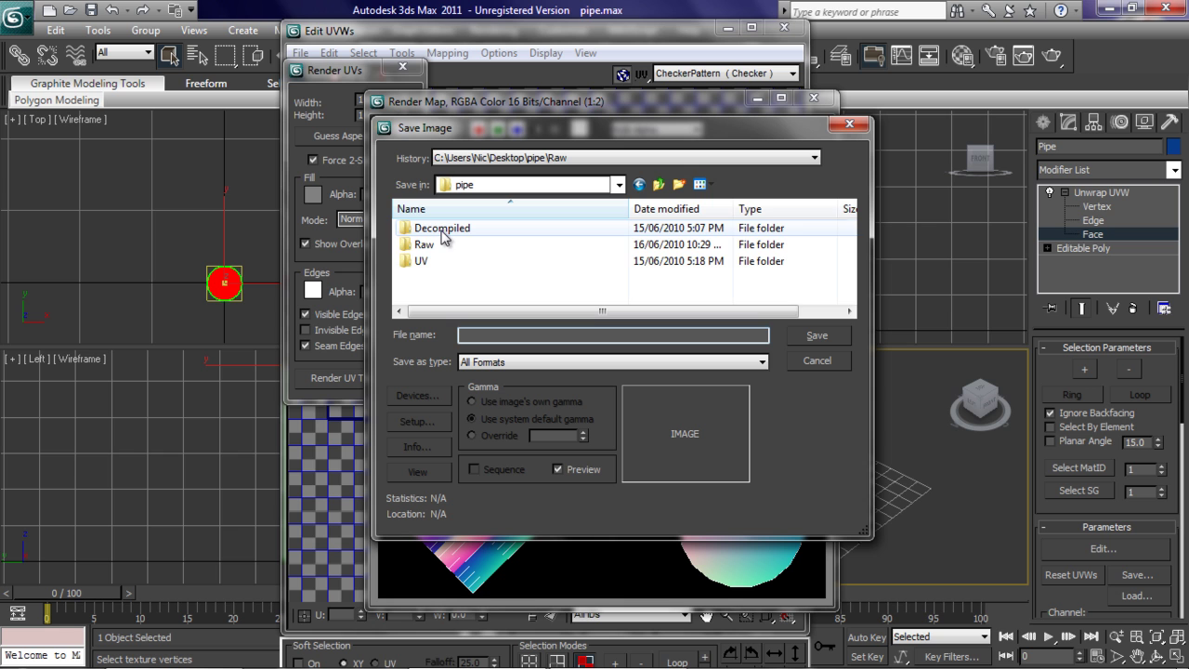
pyautogui.doubleClick(418, 263)
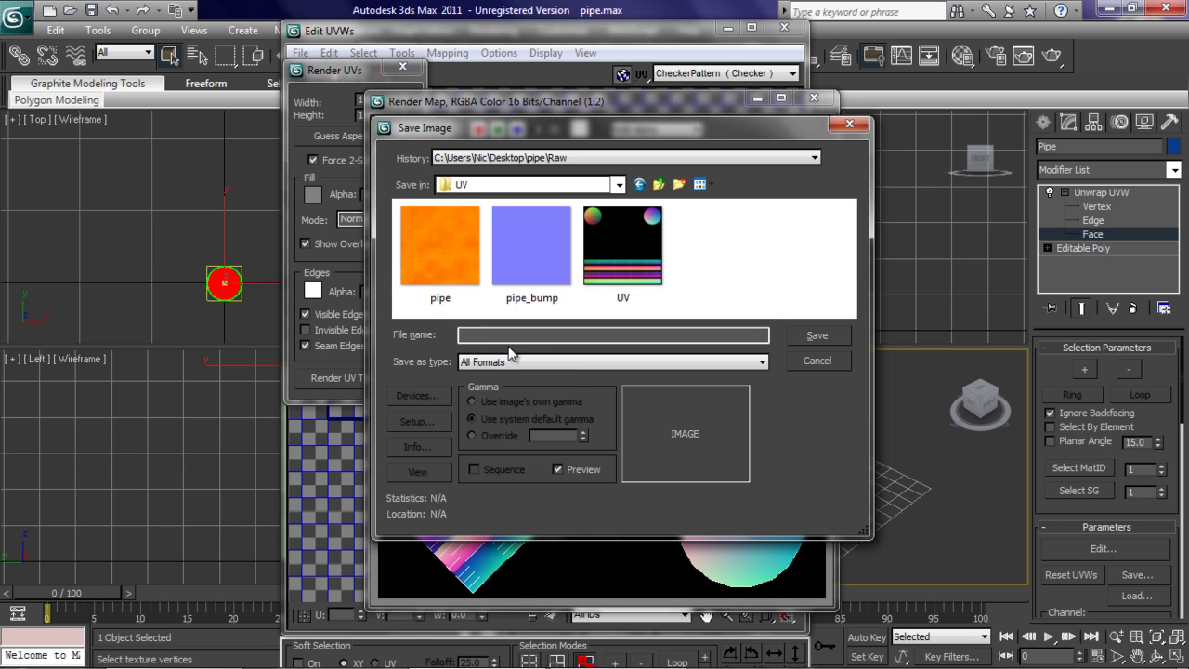
pyautogui.click(617, 253)
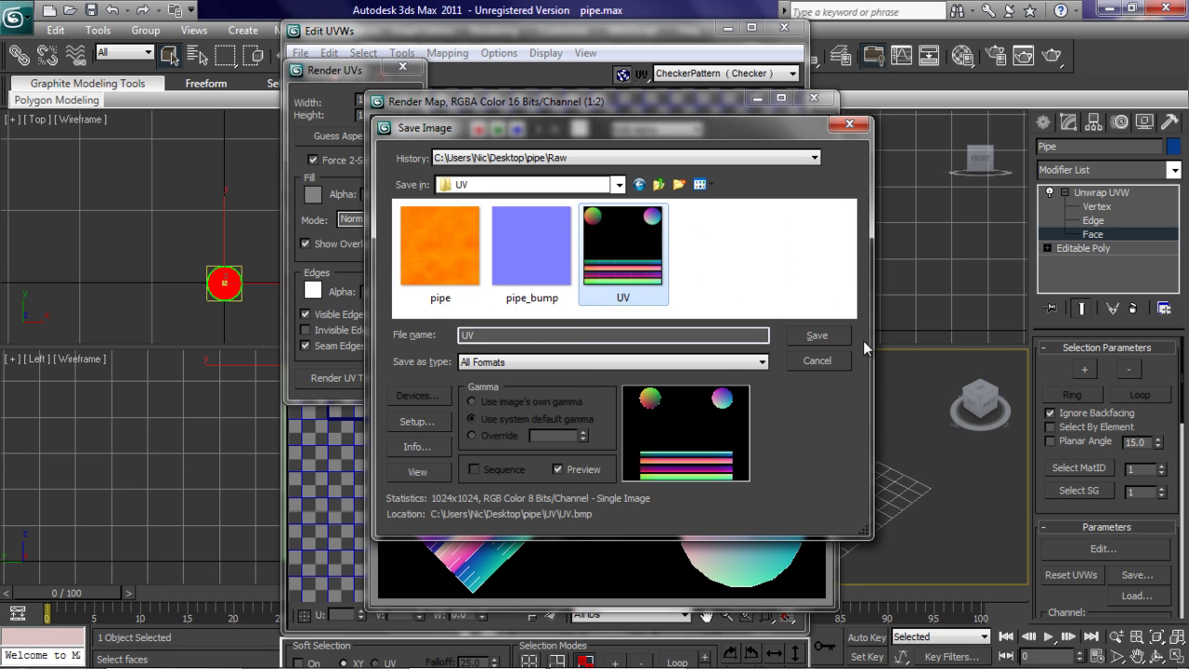
pyautogui.click(591, 362)
pyautogui.click(531, 409)
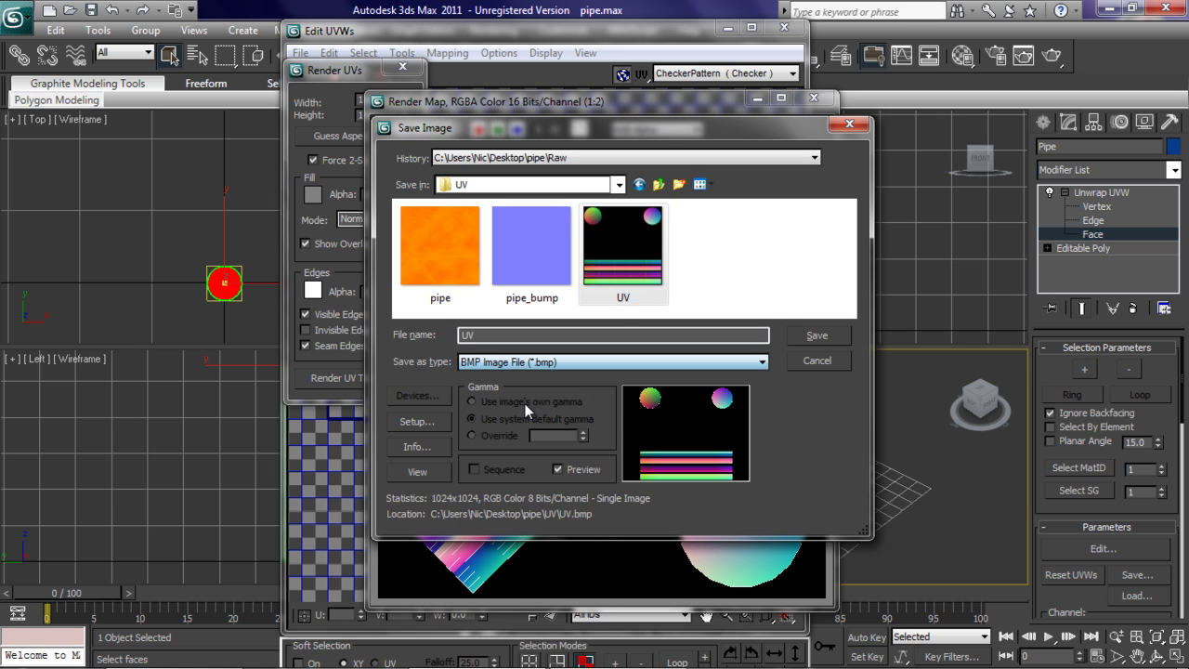
pyautogui.click(832, 339)
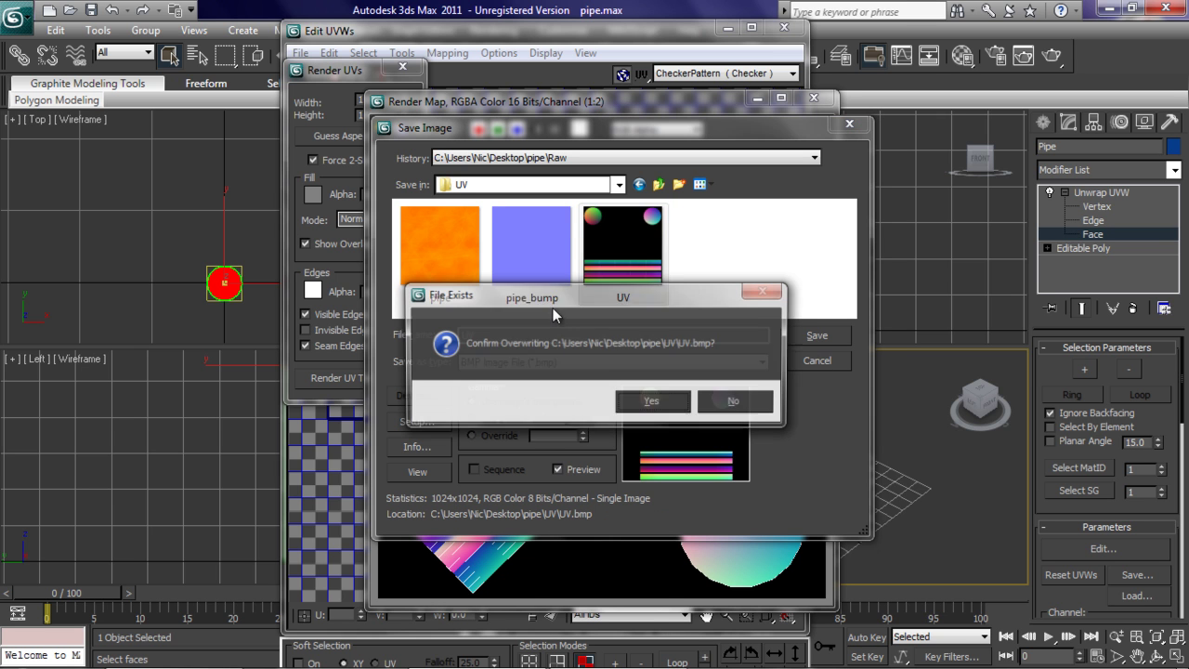
pyautogui.click(653, 401)
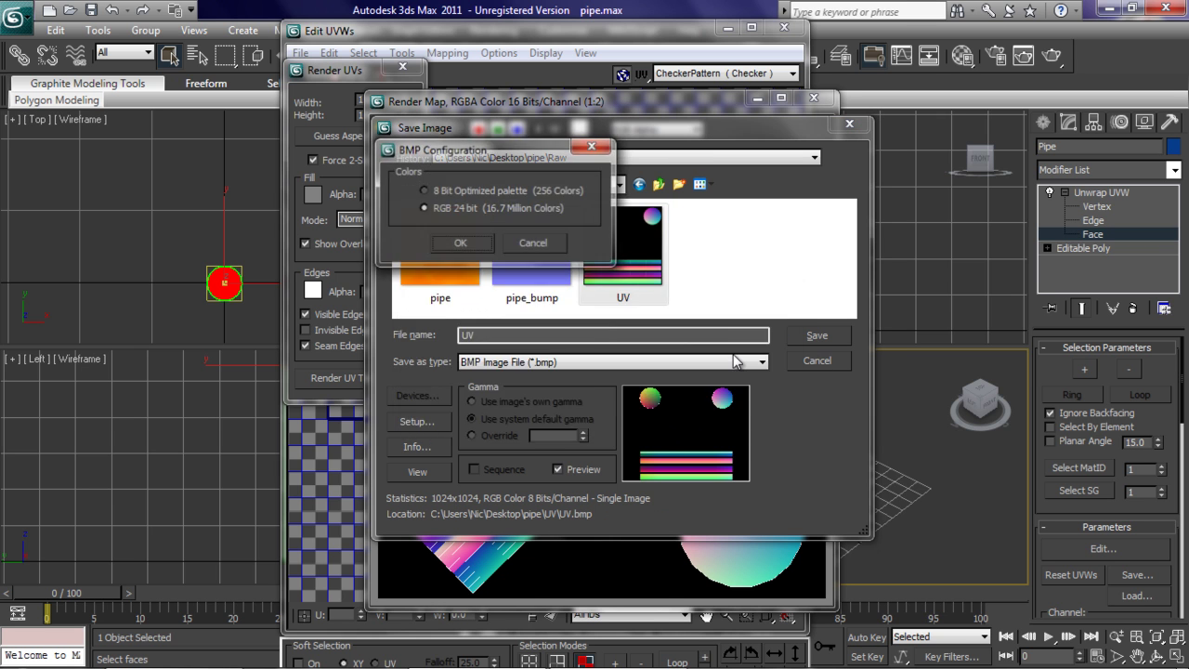
pyautogui.click(464, 244)
# Close the rendered template and all UV editing windows, then exit 3ds Max while saving the scene changes.
pyautogui.click(814, 98)
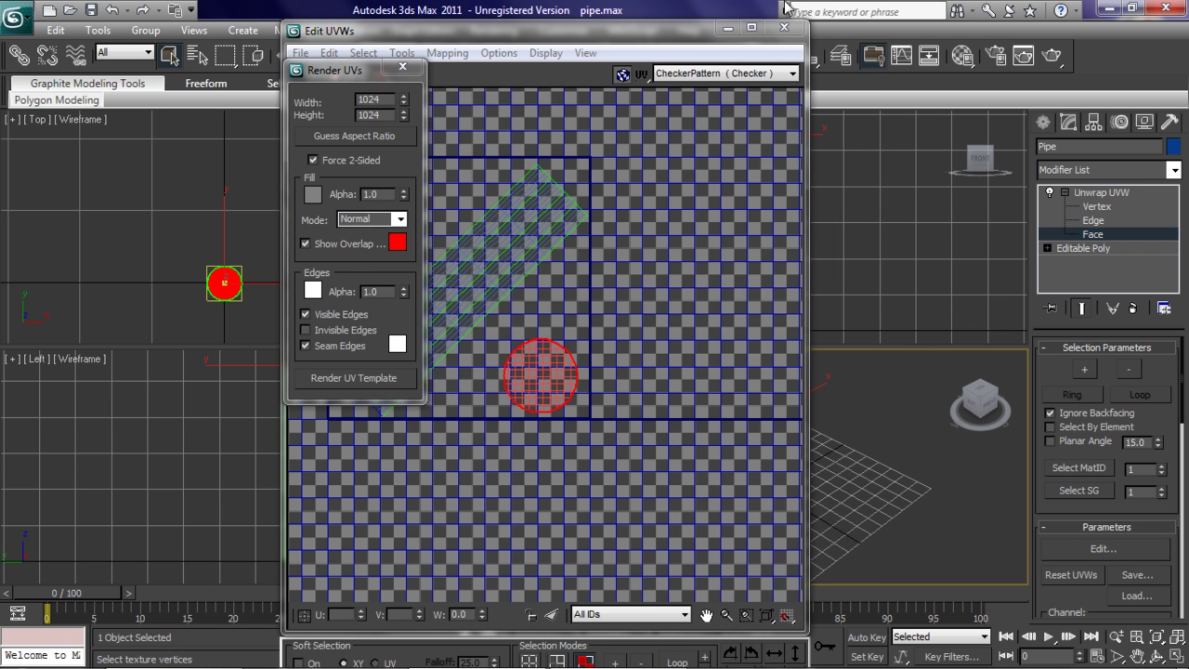
pyautogui.click(403, 67)
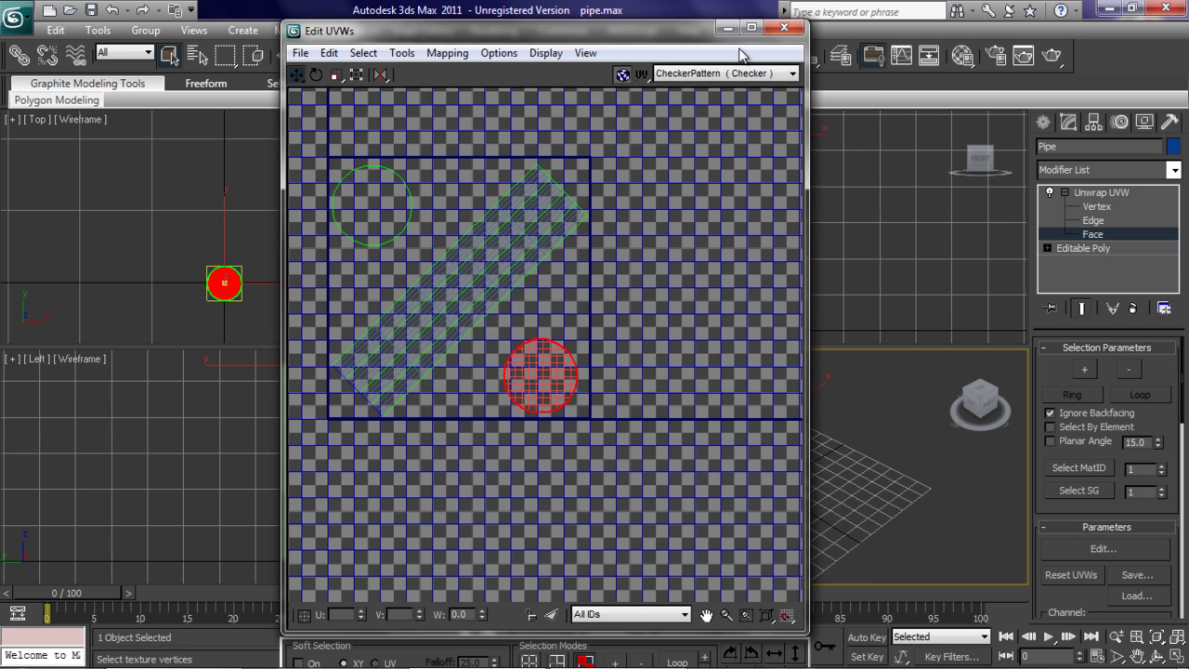
pyautogui.click(783, 28)
pyautogui.click(1167, 7)
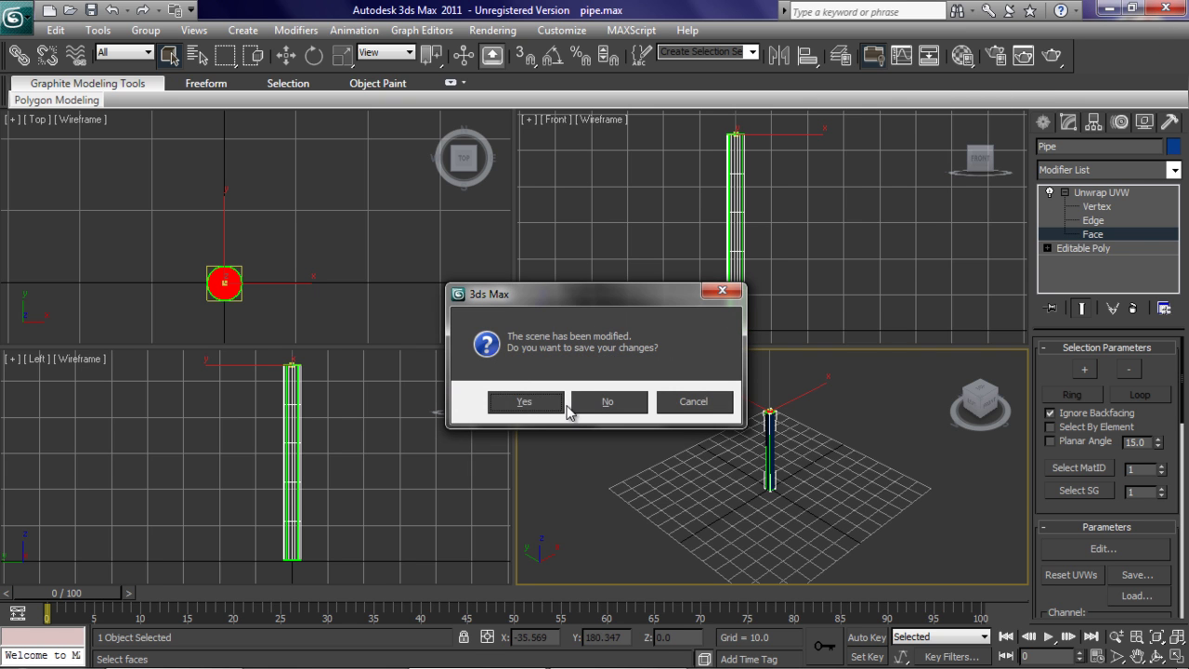
pyautogui.click(542, 403)
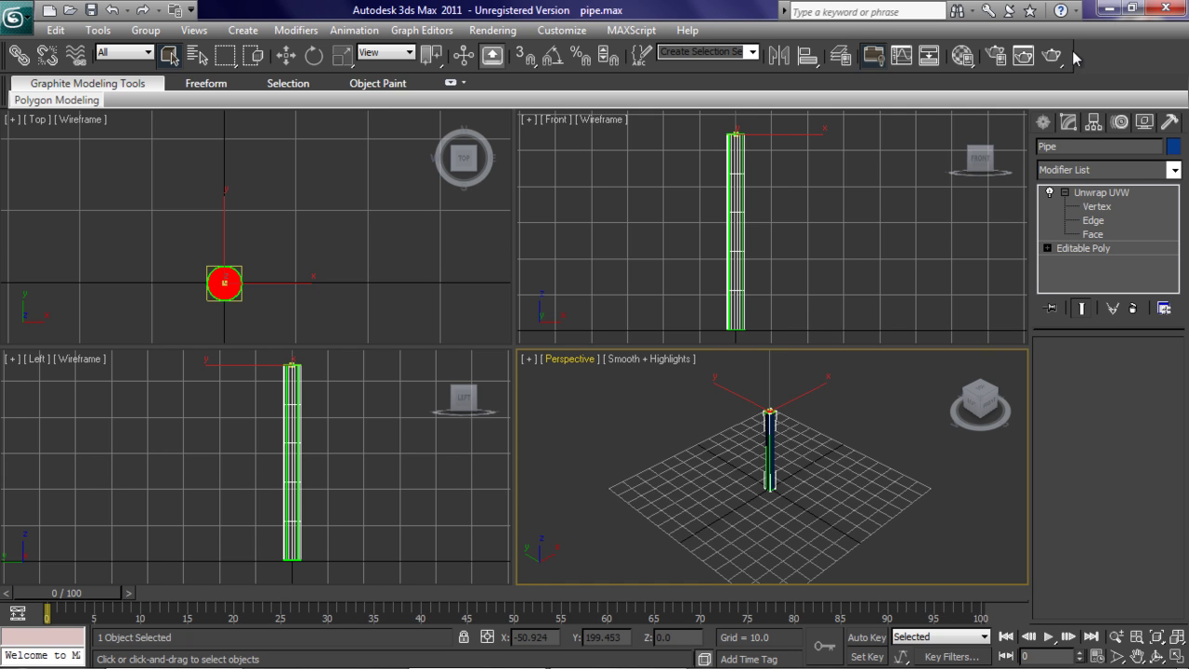
# Switch to Photoshop, open UV.bmp and add a new layer above the background with the default settings.
pyautogui.click(1107, 9)
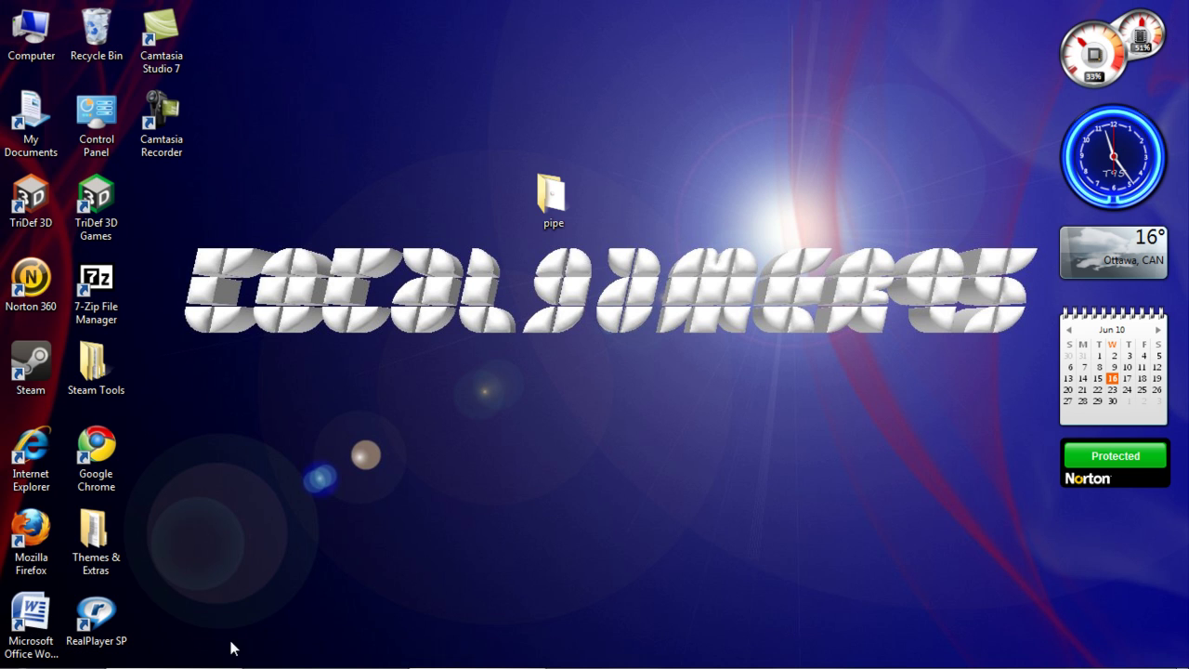
pyautogui.click(223, 656)
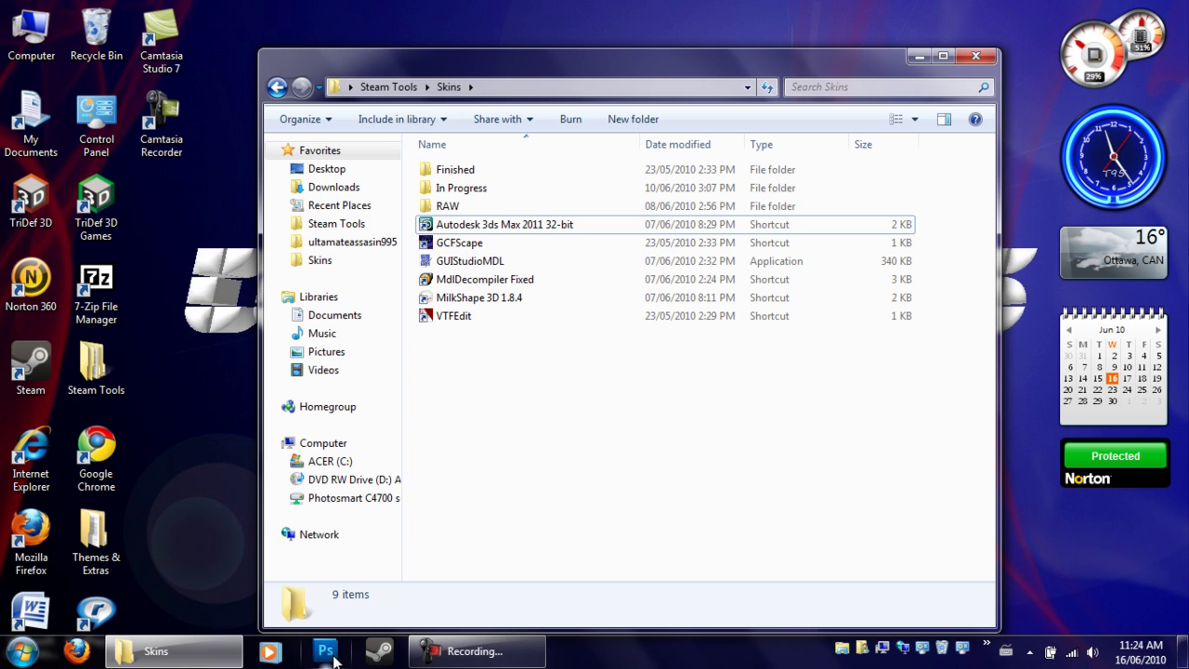
pyautogui.click(325, 653)
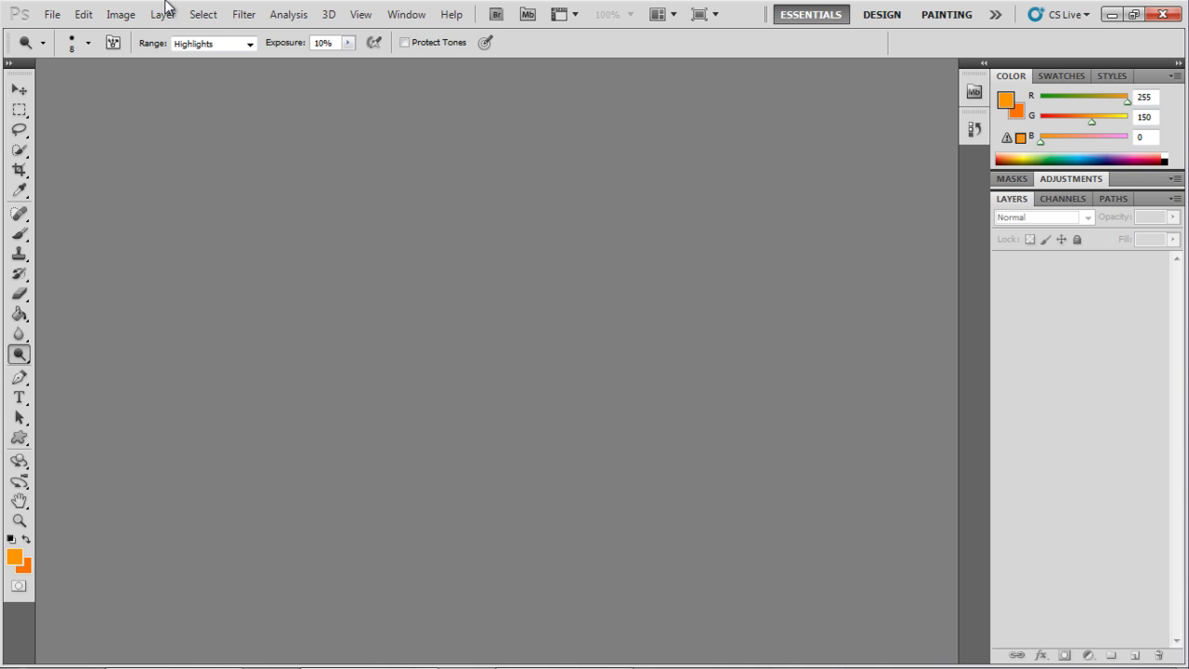
pyautogui.click(48, 18)
pyautogui.click(74, 50)
pyautogui.doubleClick(601, 269)
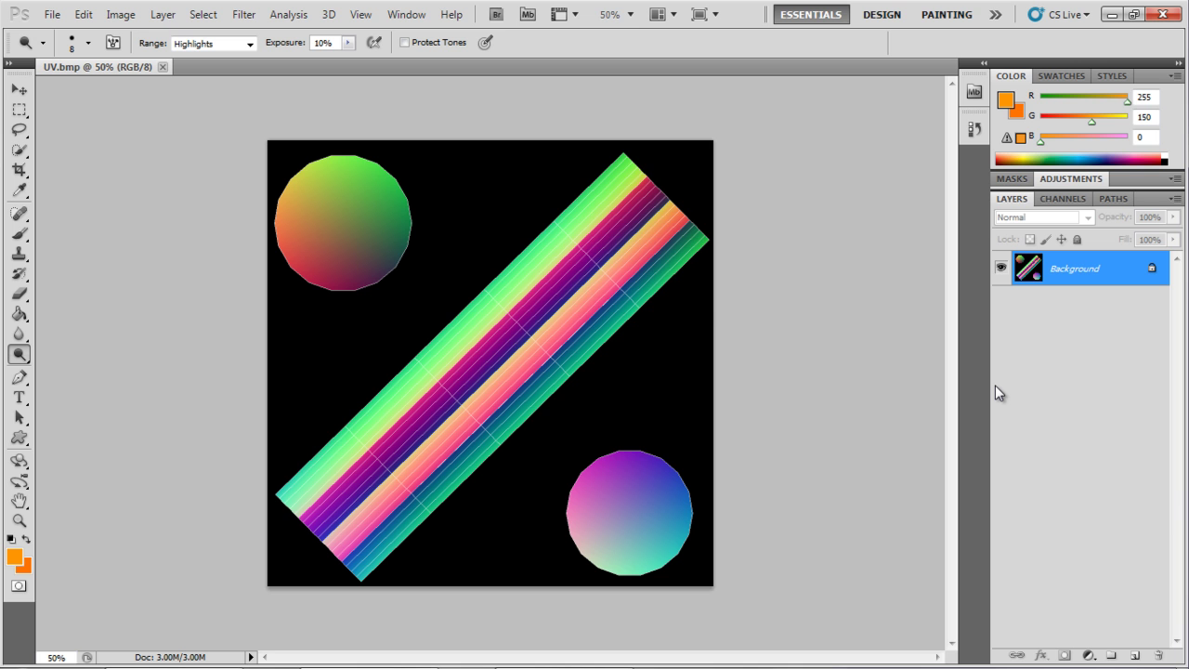
pyautogui.hotkey('ctrl', 'shift', 'n')
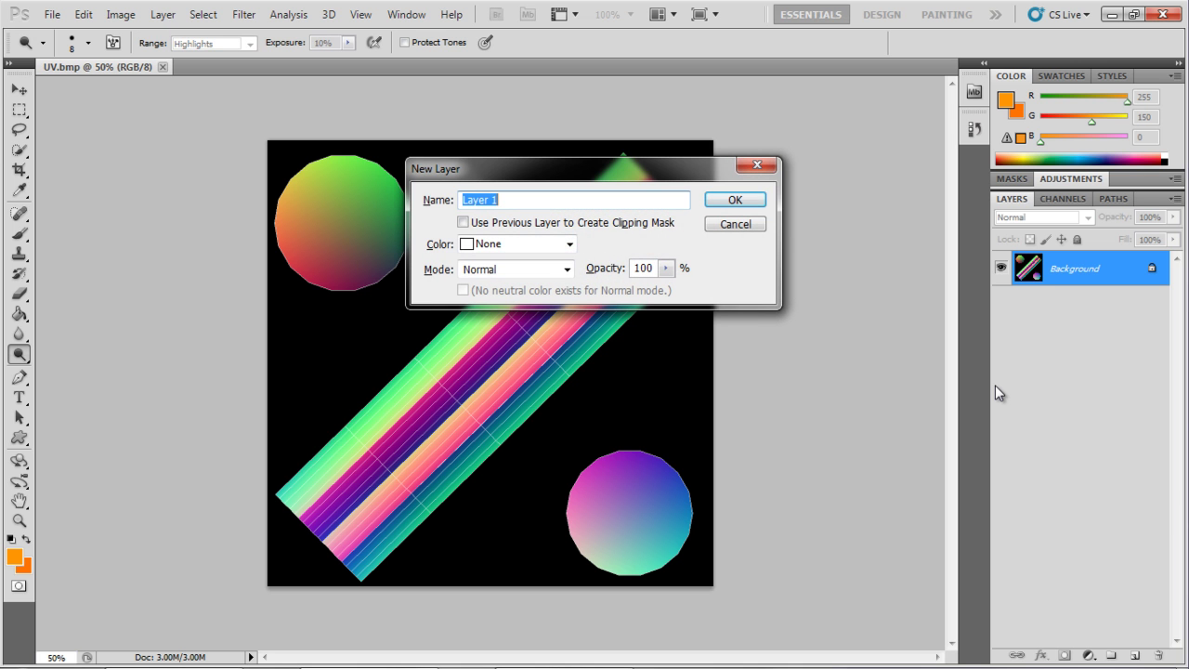
pyautogui.press('Return')
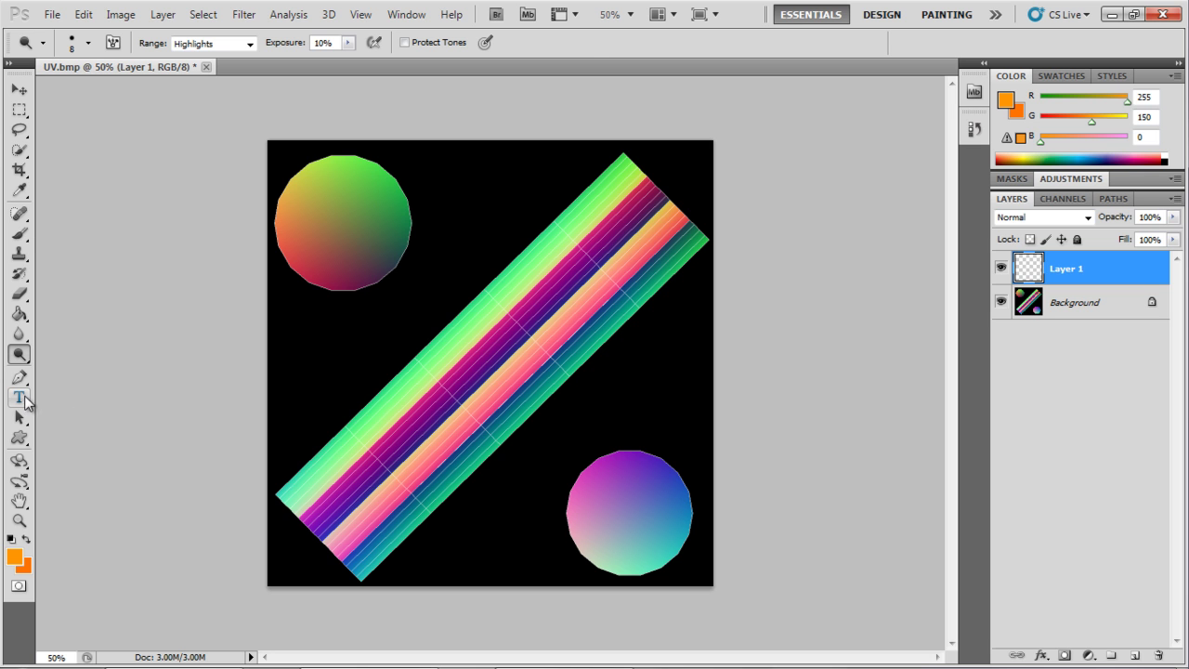
# Draw a dark grey (#232322) ellipse with the Ellipse tool and centre it over the UV circle in the image's upper-left corner.
pyautogui.click(26, 444)
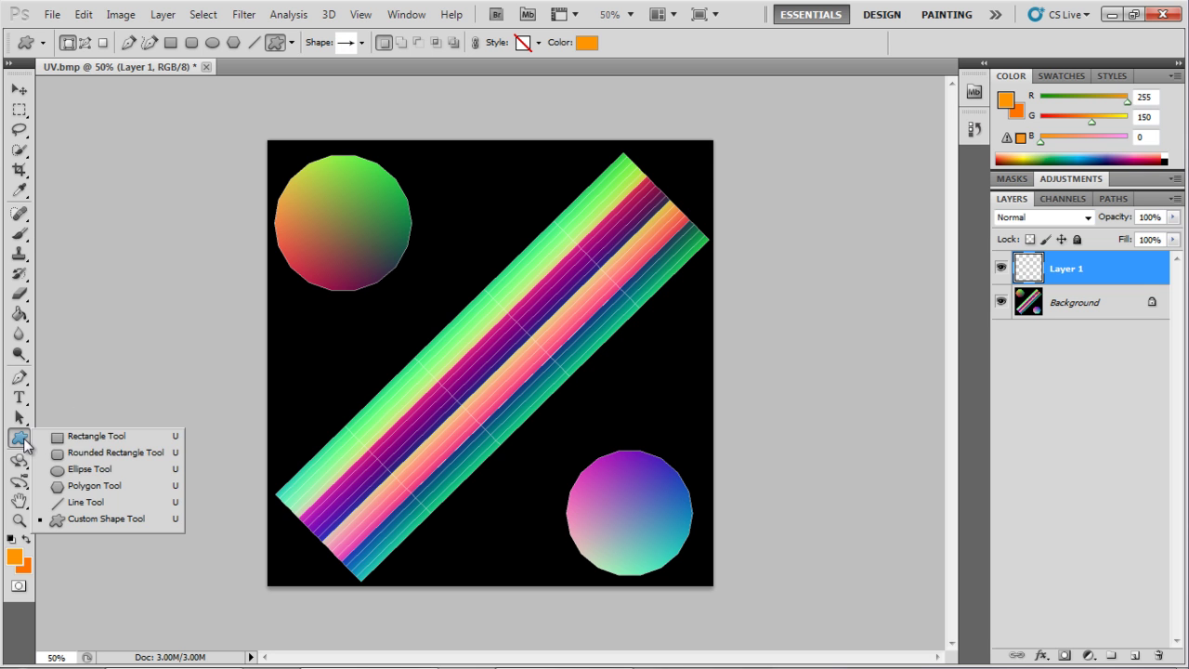
pyautogui.click(93, 472)
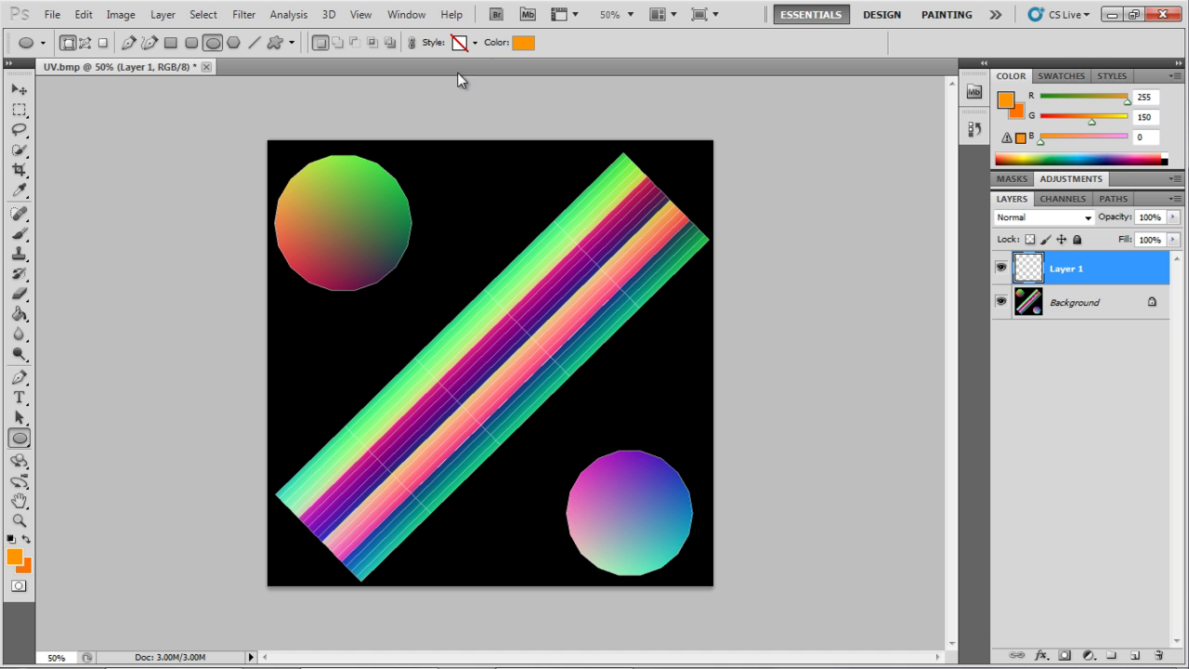
pyautogui.click(523, 43)
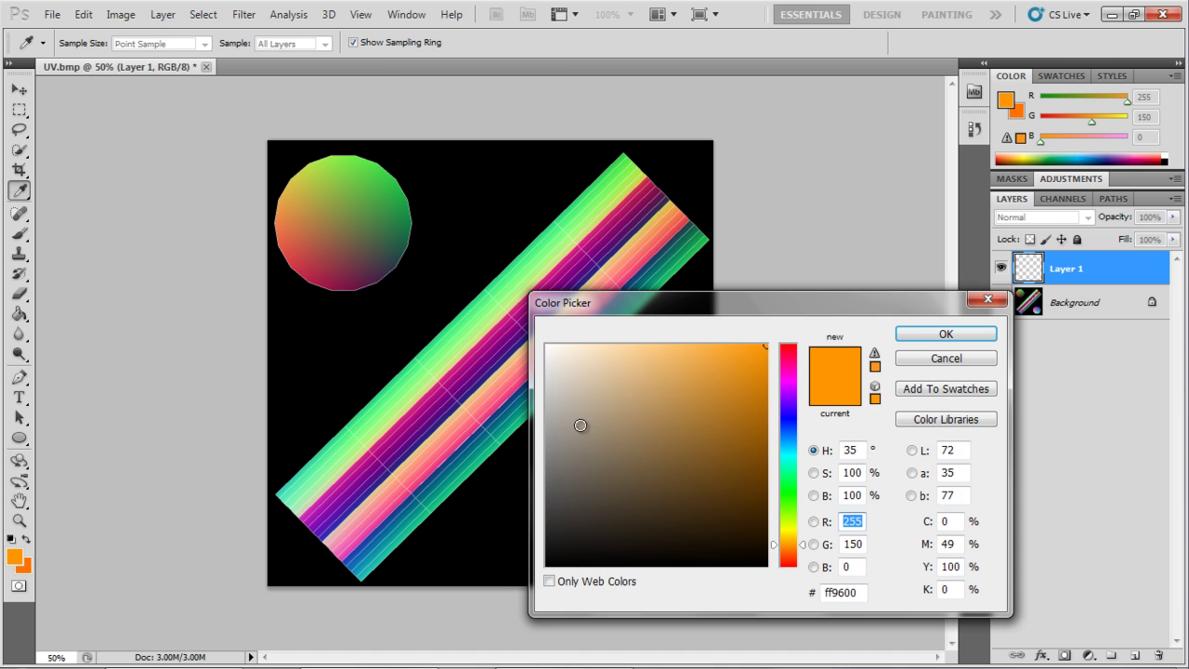
pyautogui.moveTo(549, 505); pyautogui.dragTo(550, 535)
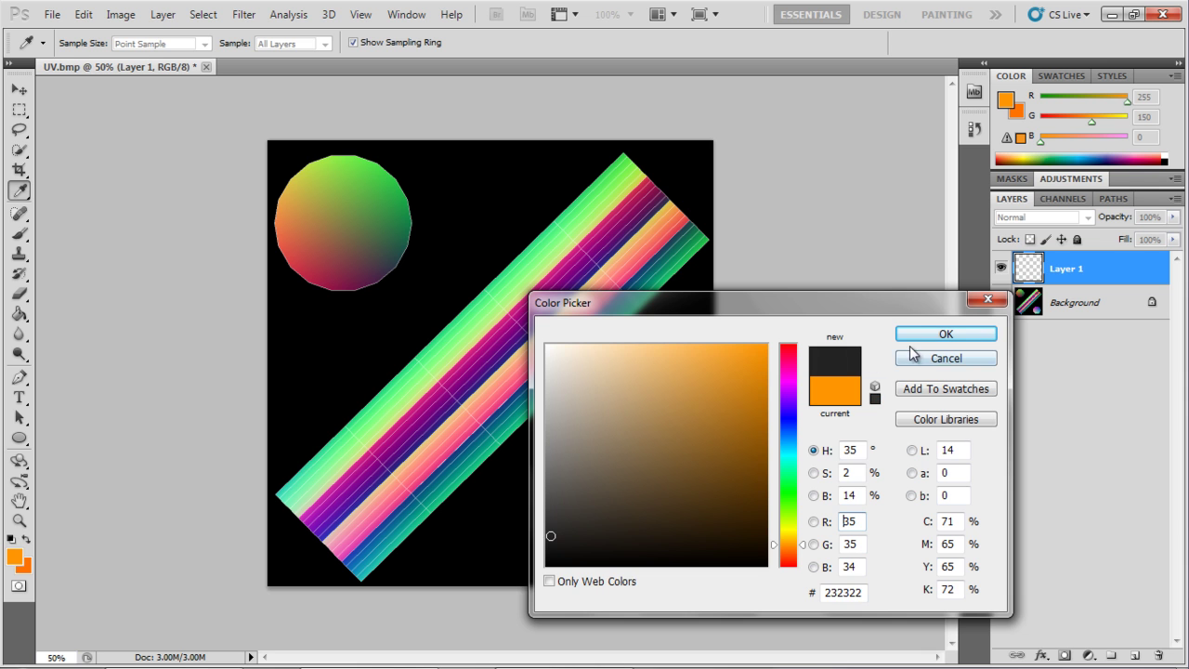
pyautogui.click(931, 342)
pyautogui.moveTo(269, 146); pyautogui.dragTo(406, 275)
pyautogui.click(19, 89)
pyautogui.moveTo(319, 193); pyautogui.dragTo(342, 208)
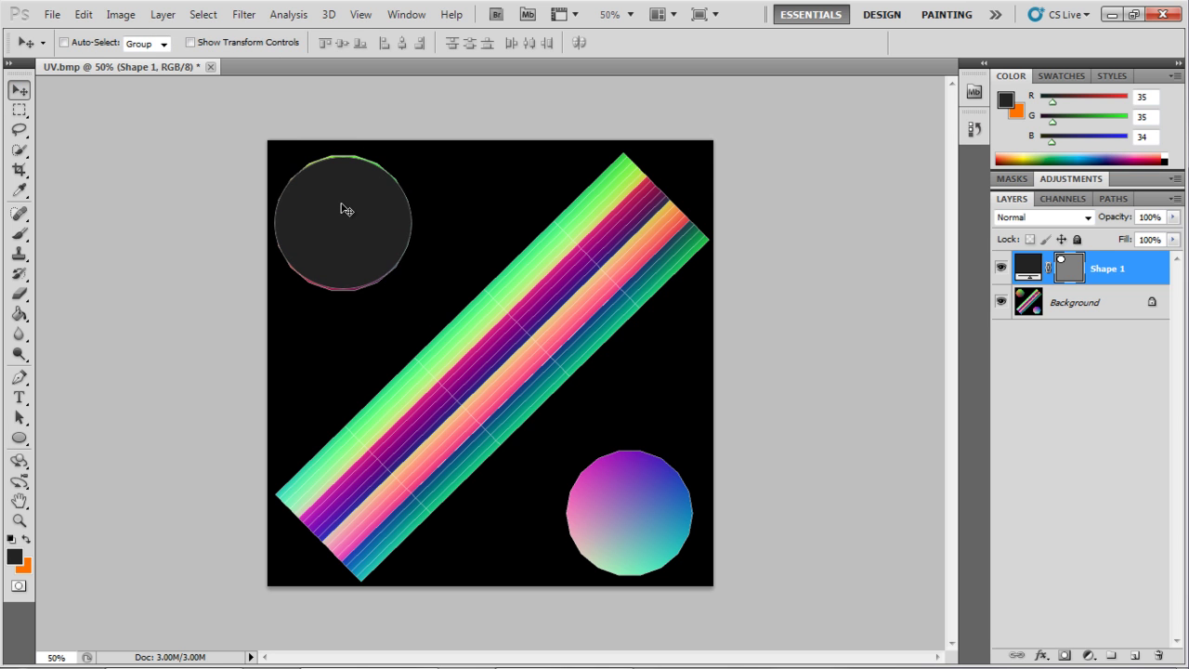
# Scale the grey ellipse to about 107% in width and height, shift it up over the UV circle and apply the transformation.
pyautogui.hotkey('ctrl', 't')
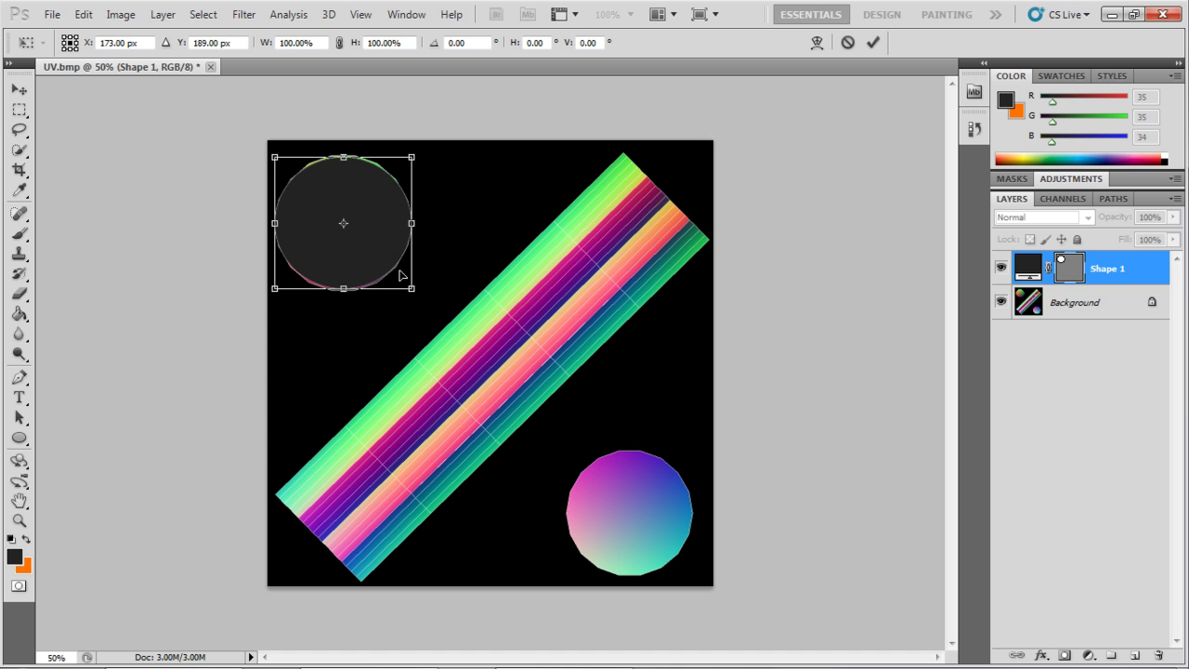
pyautogui.moveTo(413, 292); pyautogui.dragTo(423, 300)
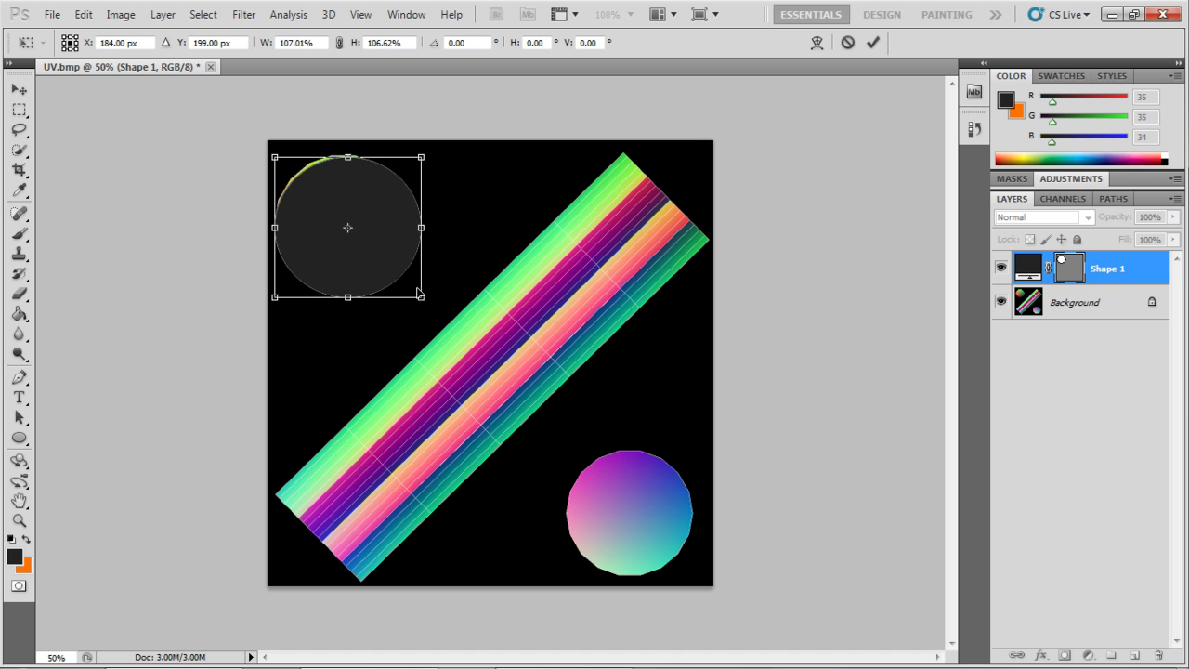
pyautogui.moveTo(335, 209); pyautogui.dragTo(339, 206)
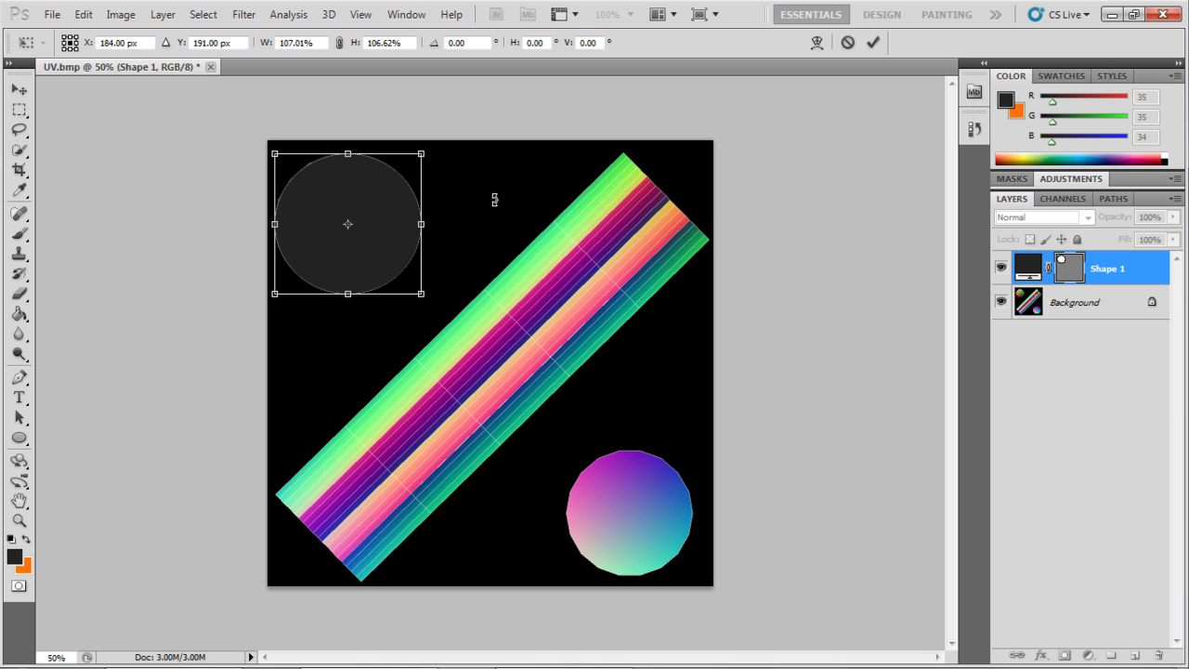
pyautogui.click(19, 89)
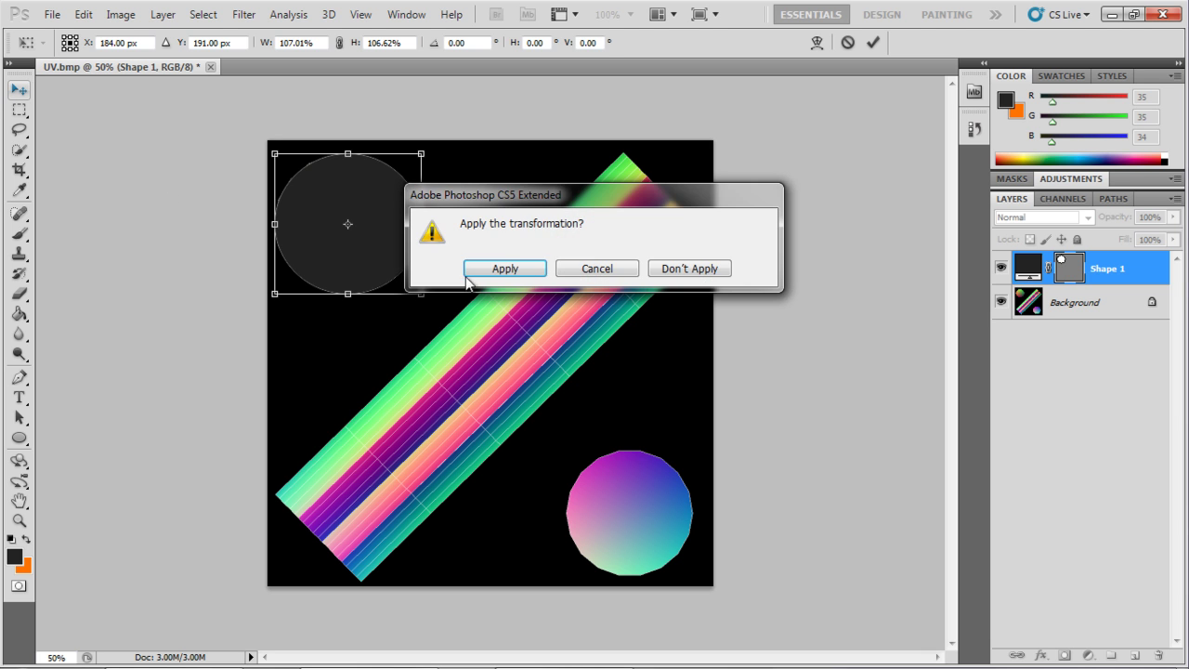
pyautogui.click(506, 267)
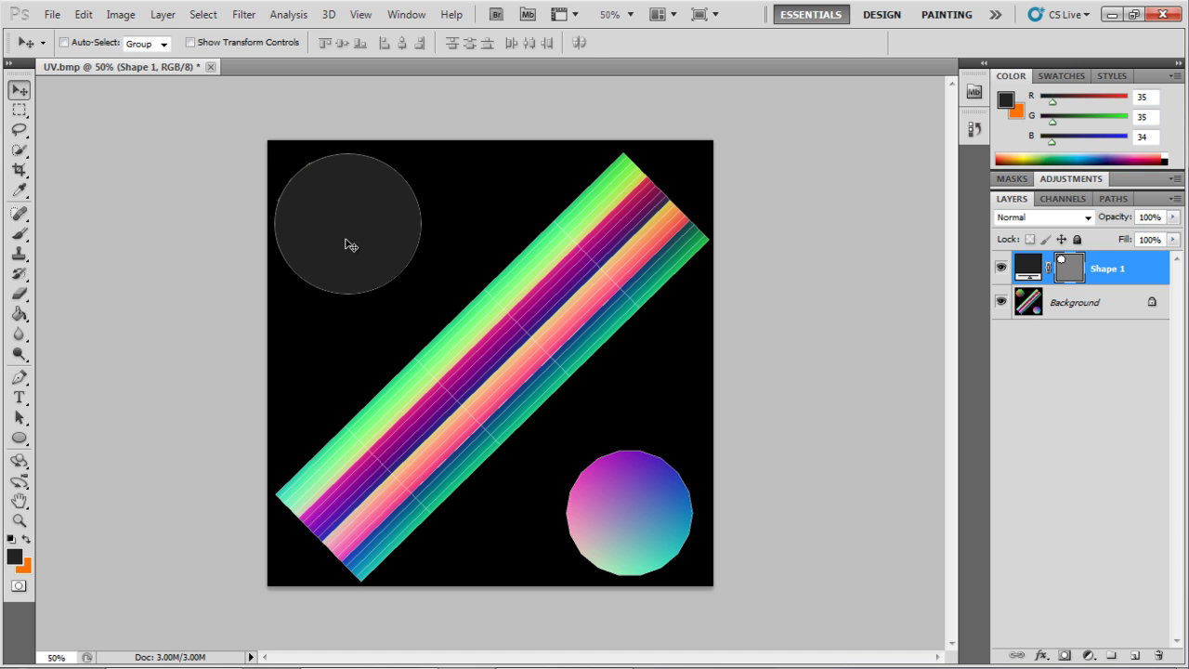
# Enlarge the grey ellipse slightly again, apply the transformation and move it left to the image edge.
pyautogui.hotkey('ctrl', 't')
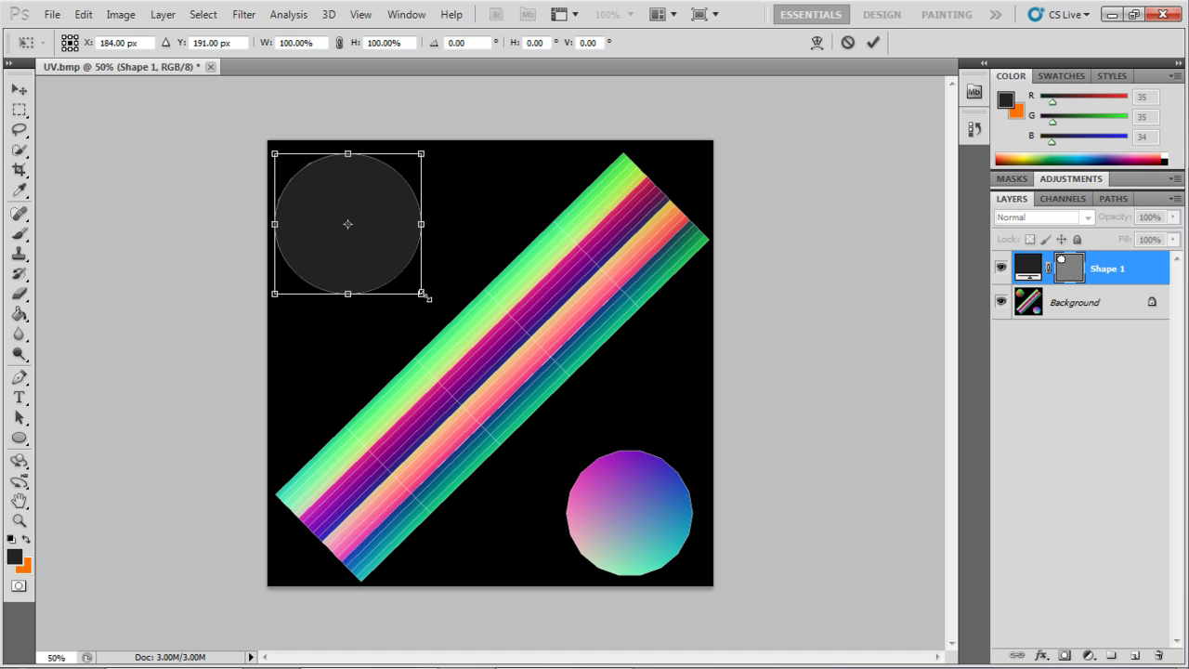
pyautogui.moveTo(422, 294); pyautogui.dragTo(426, 297)
pyautogui.click(18, 89)
pyautogui.click(493, 269)
pyautogui.moveTo(363, 238); pyautogui.dragTo(358, 235)
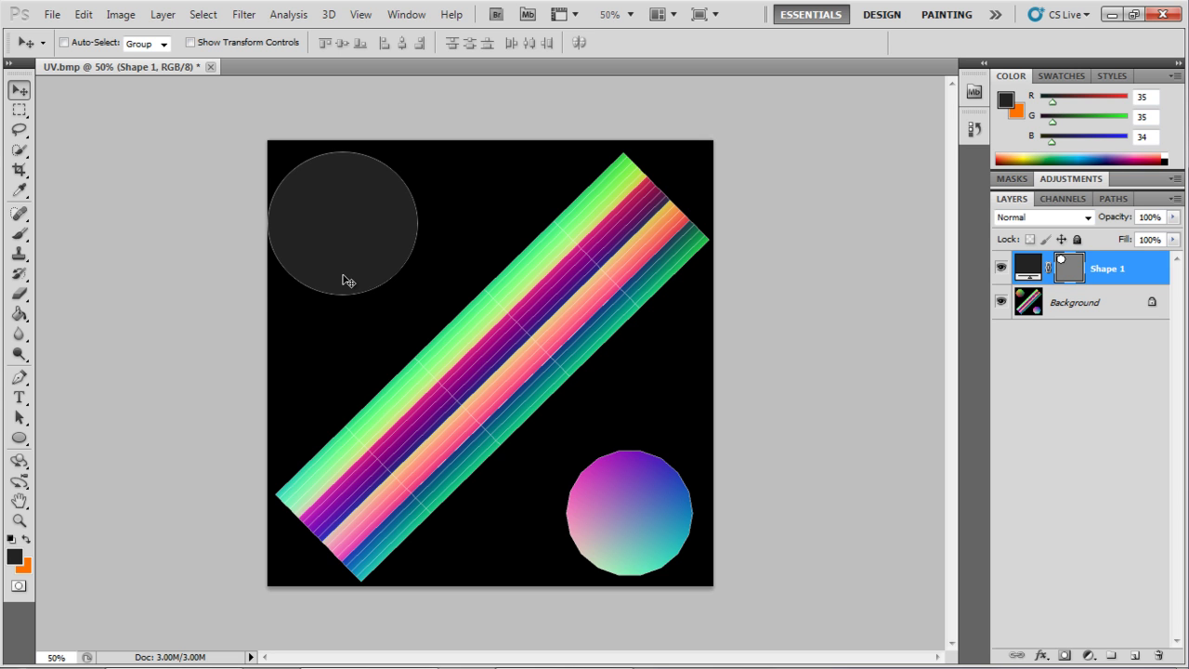
# Shrink the grey ellipse to about 96.5% width and 97.6% height, apply the transformation and nudge it down over the UV circle.
pyautogui.hotkey('ctrl', 't')
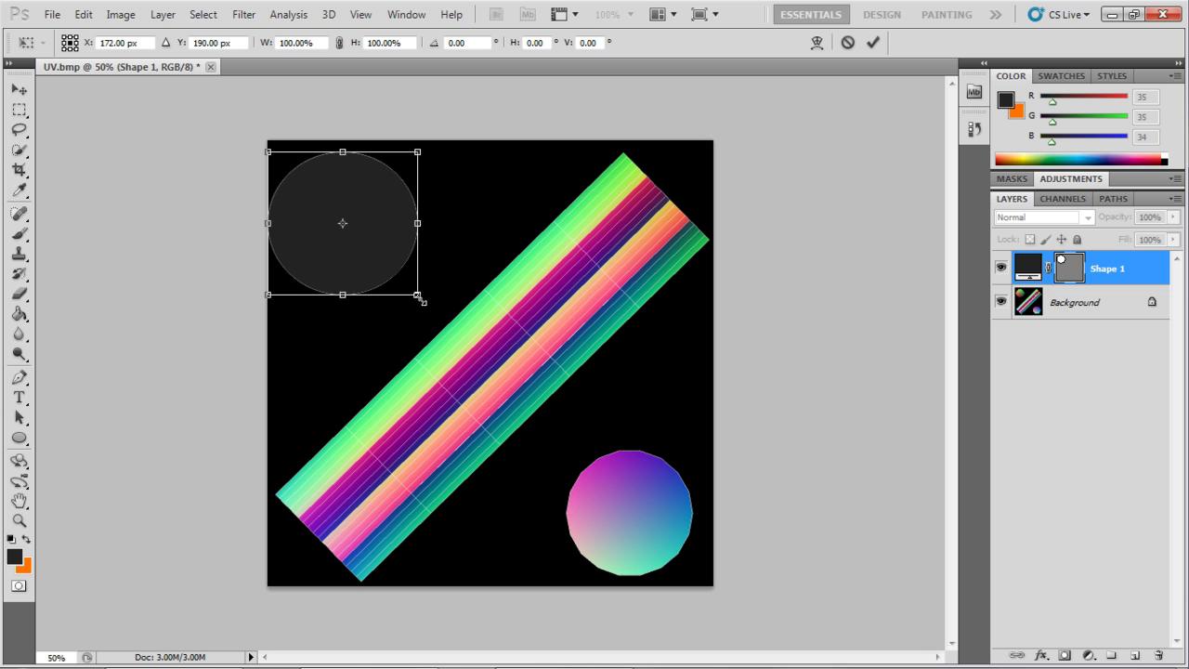
pyautogui.moveTo(416, 296); pyautogui.dragTo(416, 292)
pyautogui.click(29, 95)
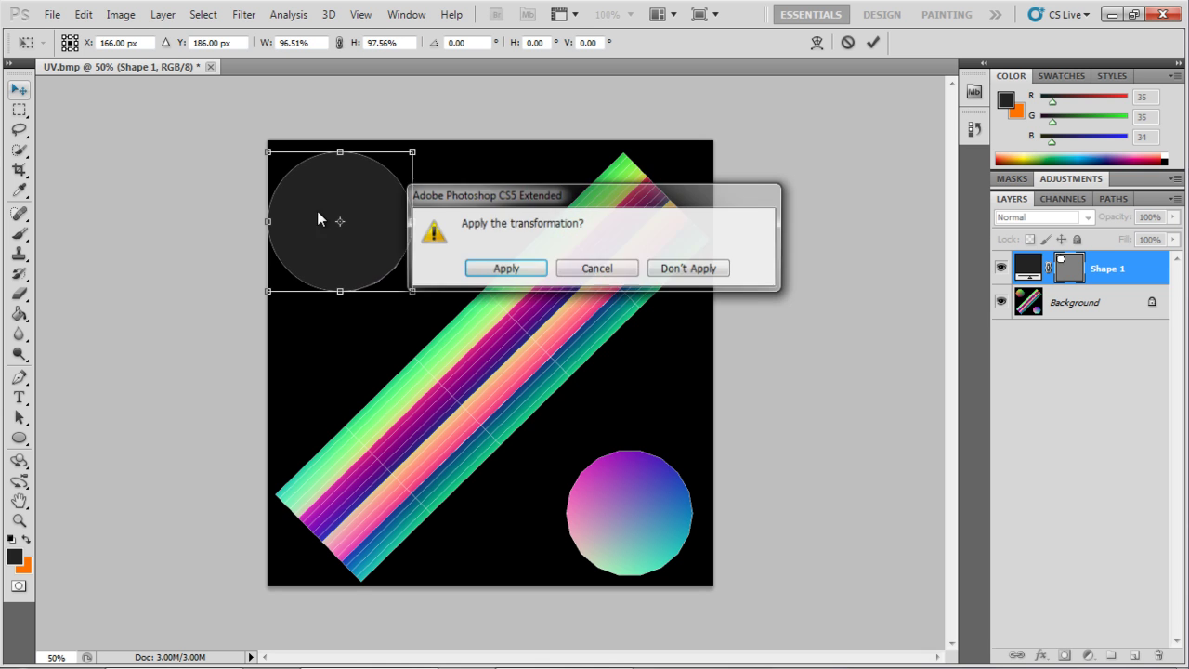
pyautogui.click(503, 270)
pyautogui.moveTo(335, 226); pyautogui.dragTo(340, 233)
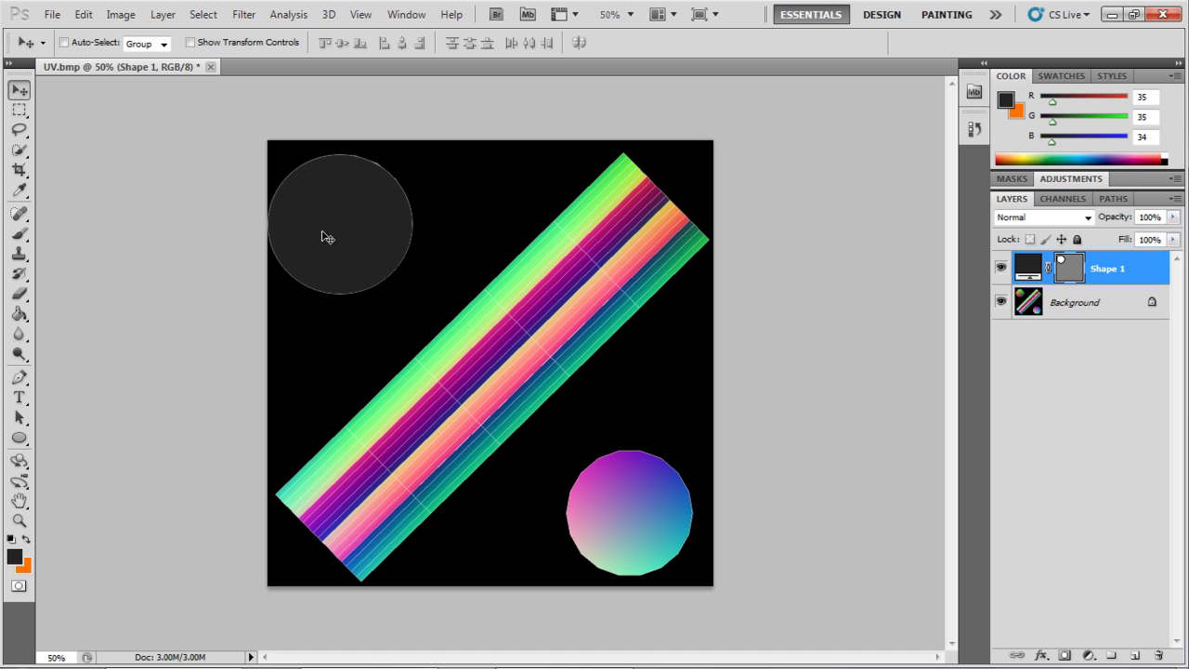
# Rasterize the Shape 1 layer and nudge the grey circle up to cover the exposed edge of the UV circle.
pyautogui.click(21, 353)
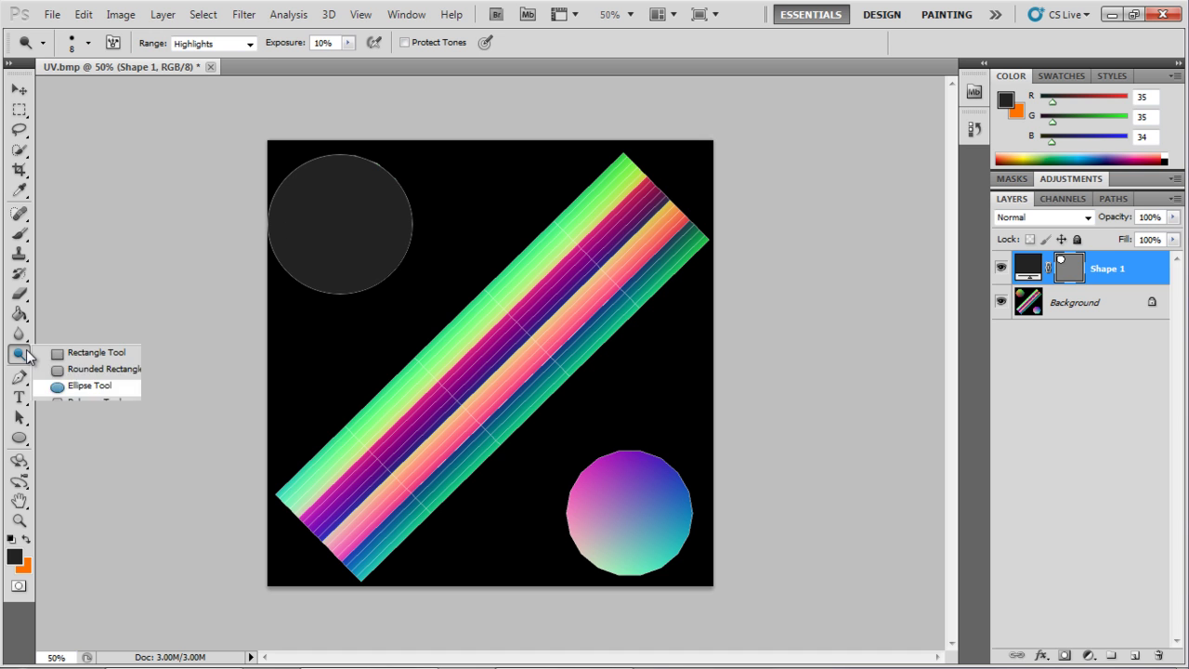
pyautogui.click(81, 353)
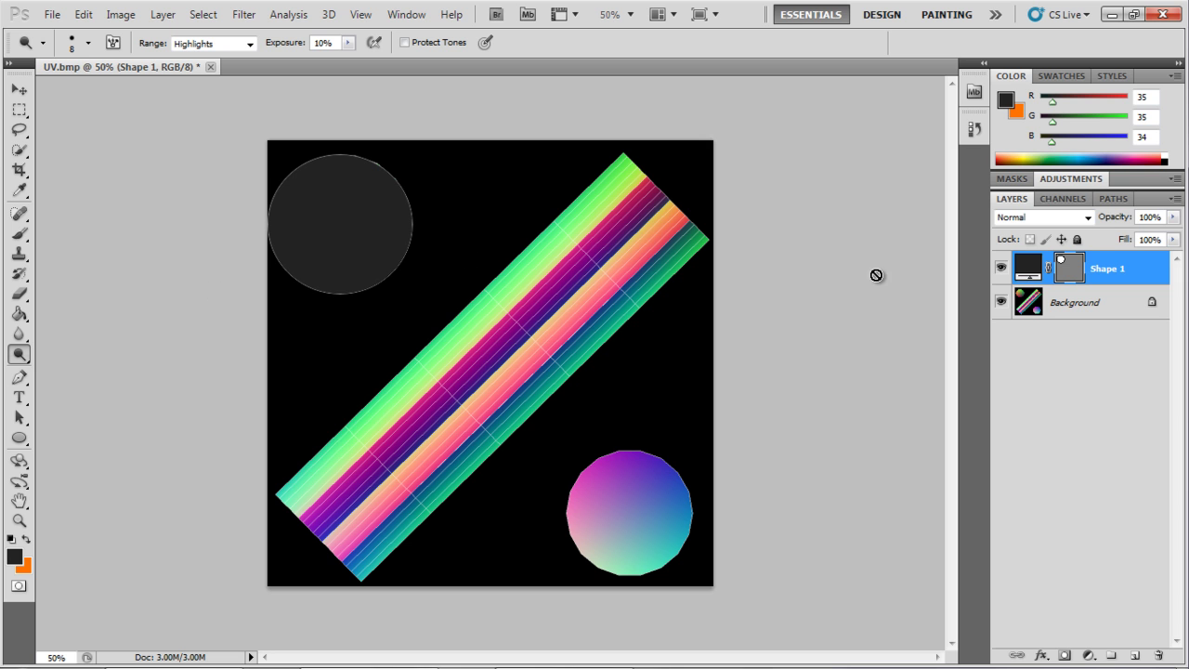
pyautogui.rightClick(1136, 273)
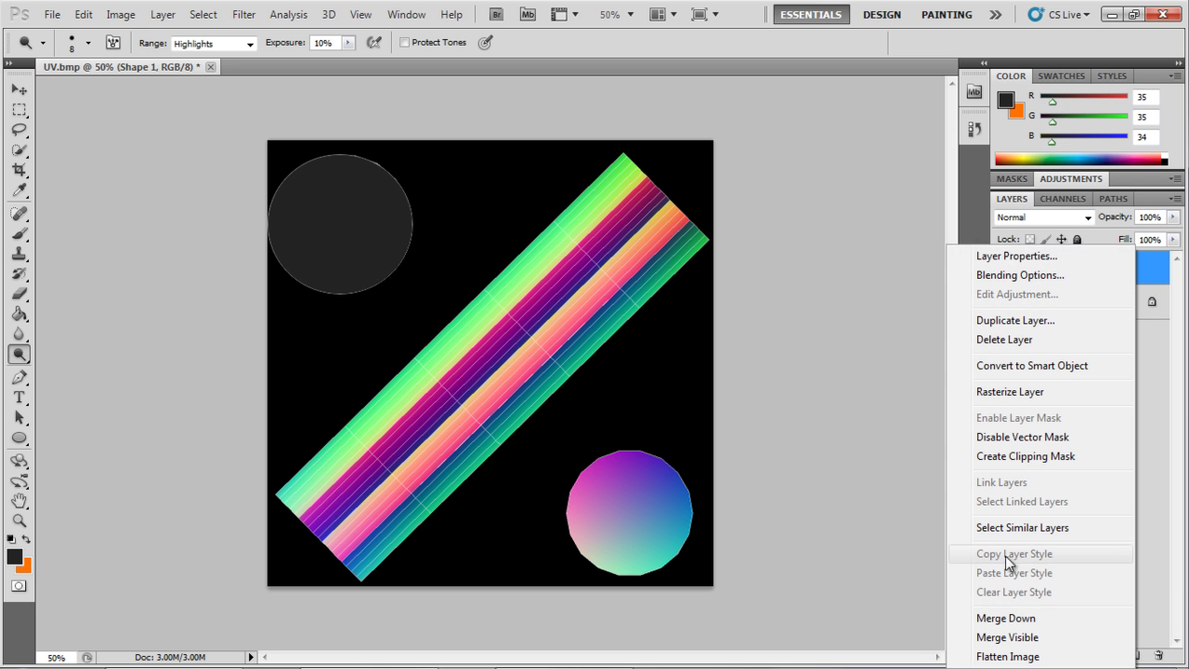
pyautogui.click(1013, 394)
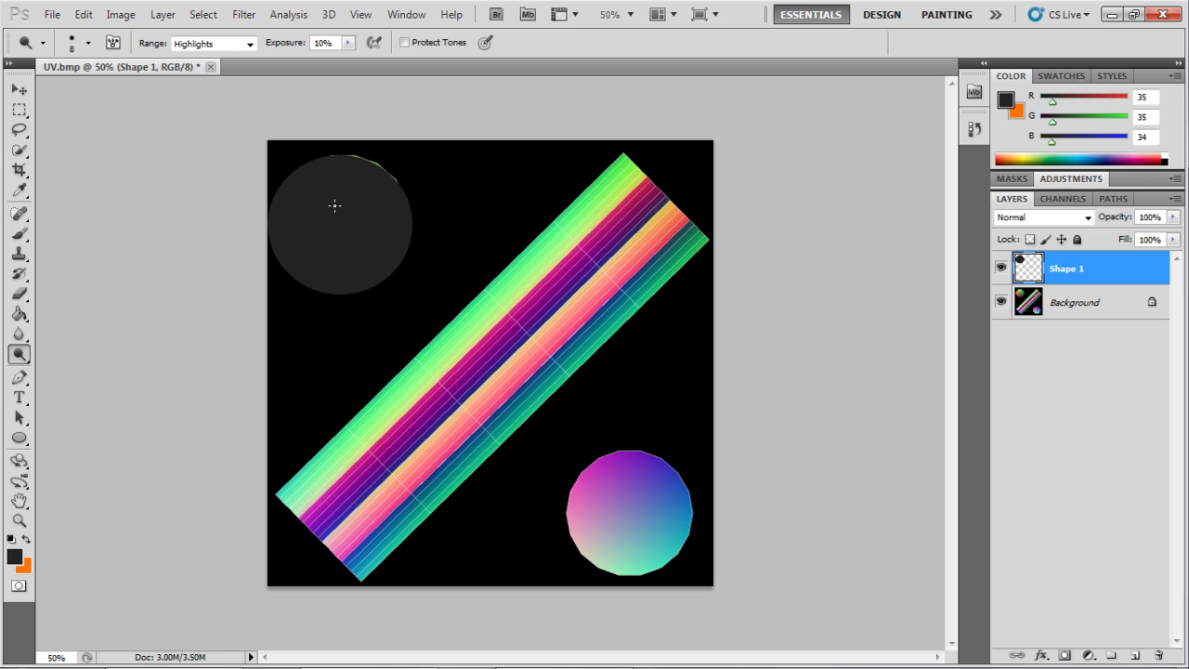
pyautogui.click(18, 89)
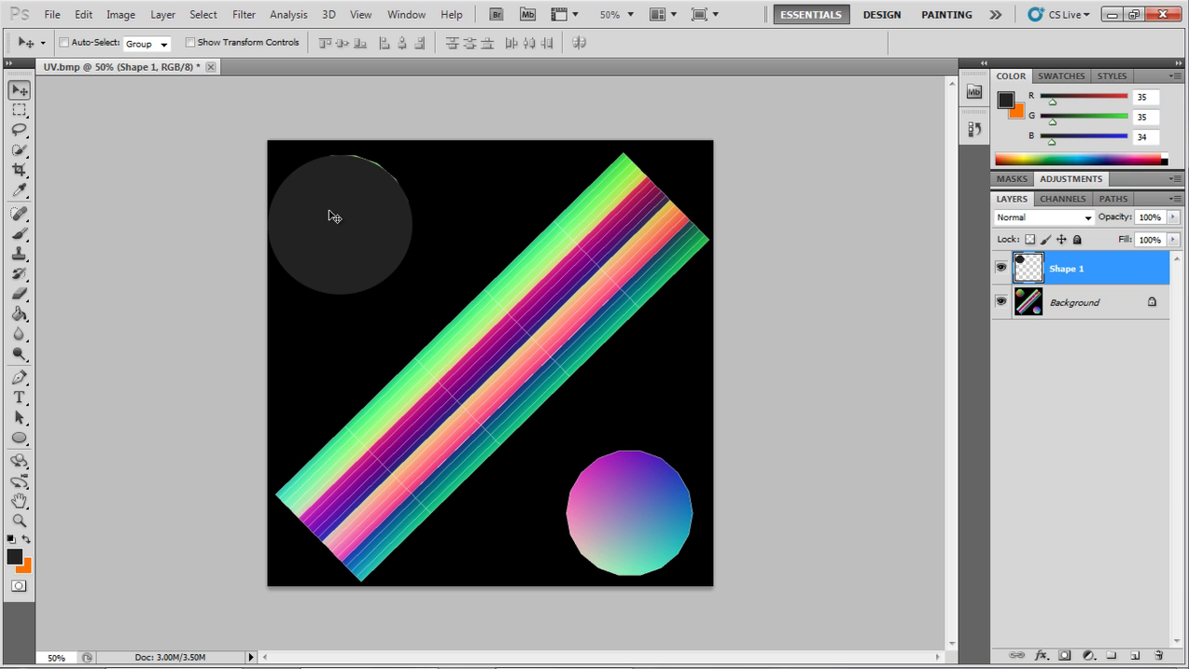
pyautogui.moveTo(329, 216); pyautogui.dragTo(332, 213)
# Dodge the highlights over the grey circle's upper-left area with a 119 px brush at 44% hardness.
pyautogui.click(19, 354)
pyautogui.click(74, 353)
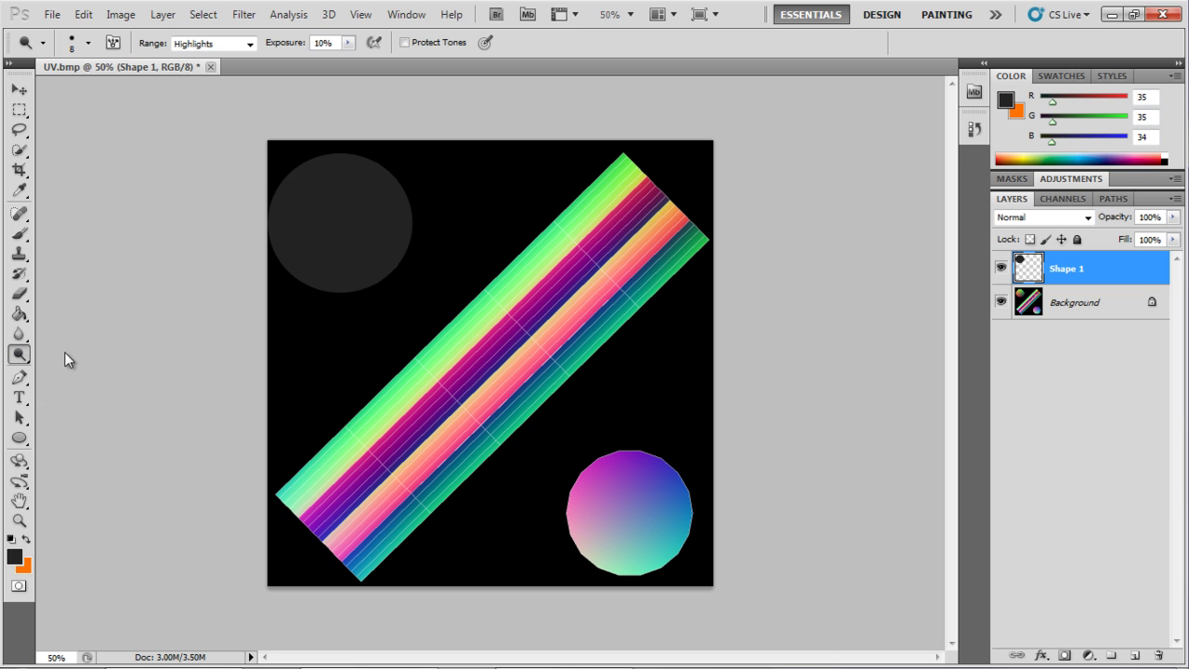
pyautogui.click(88, 42)
pyautogui.click(101, 90)
pyautogui.click(88, 42)
pyautogui.click(89, 42)
pyautogui.click(119, 90)
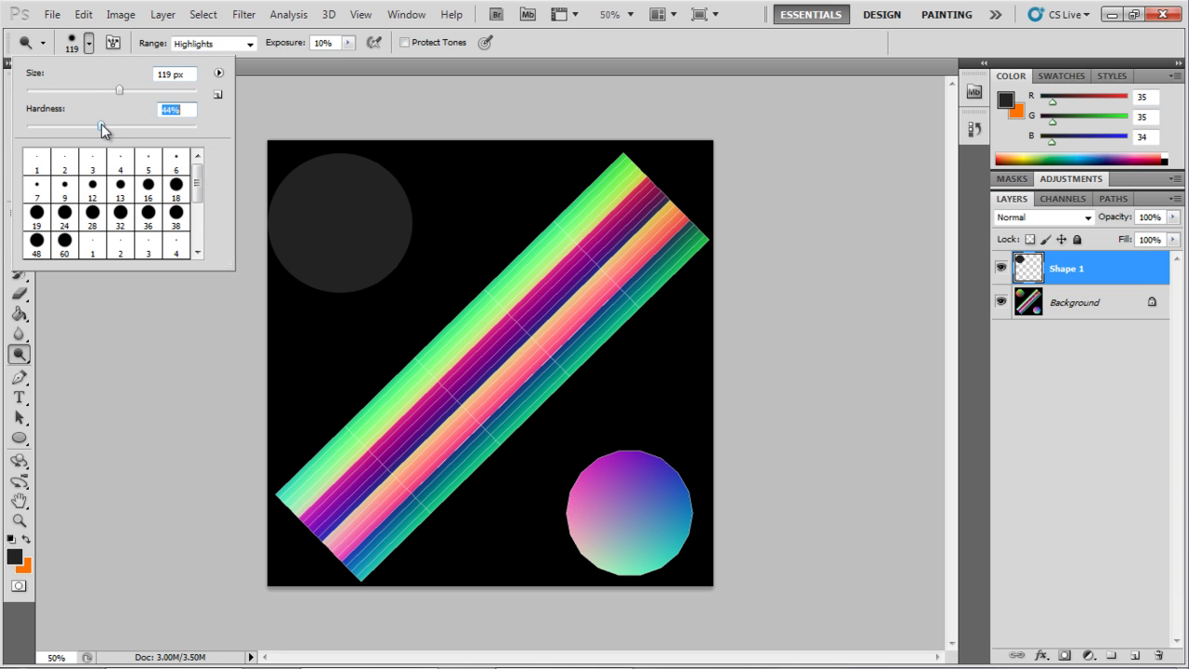
pyautogui.click(88, 43)
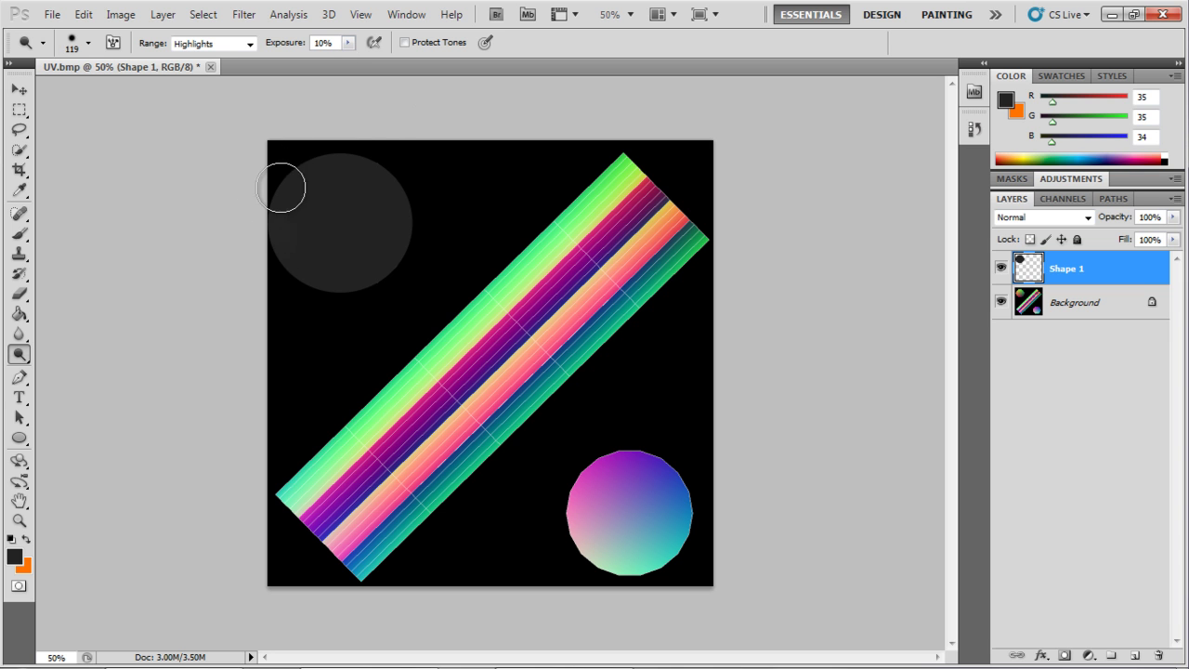
pyautogui.moveTo(347, 164)
pyautogui.mouseDown()
pyautogui.moveTo(332, 167)
pyautogui.moveTo(265, 285)
pyautogui.moveTo(353, 195)
pyautogui.moveTo(360, 162)
pyautogui.moveTo(306, 164)
pyautogui.moveTo(276, 254)
pyautogui.moveTo(257, 252)
pyautogui.moveTo(340, 164)
pyautogui.mouseUp()
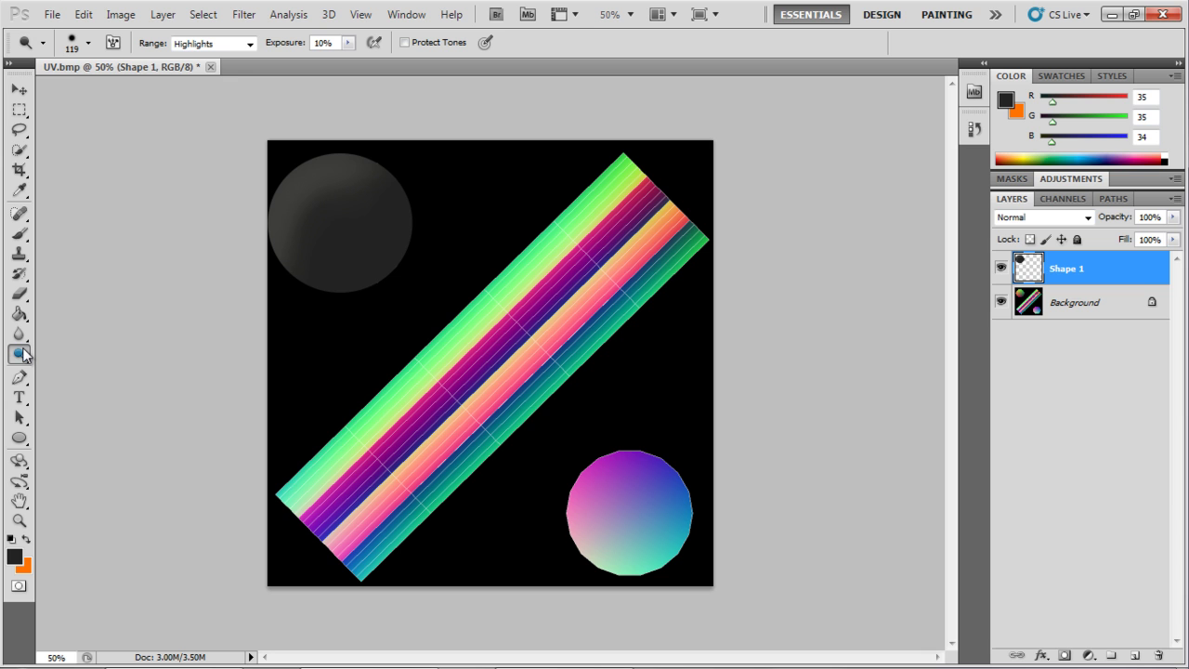
# Build up the highlight near the circle's upper-left edge with the Dodge tool, using a 79 px brush and then a 61 px brush.
pyautogui.click(88, 43)
pyautogui.moveTo(112, 88); pyautogui.dragTo(84, 79)
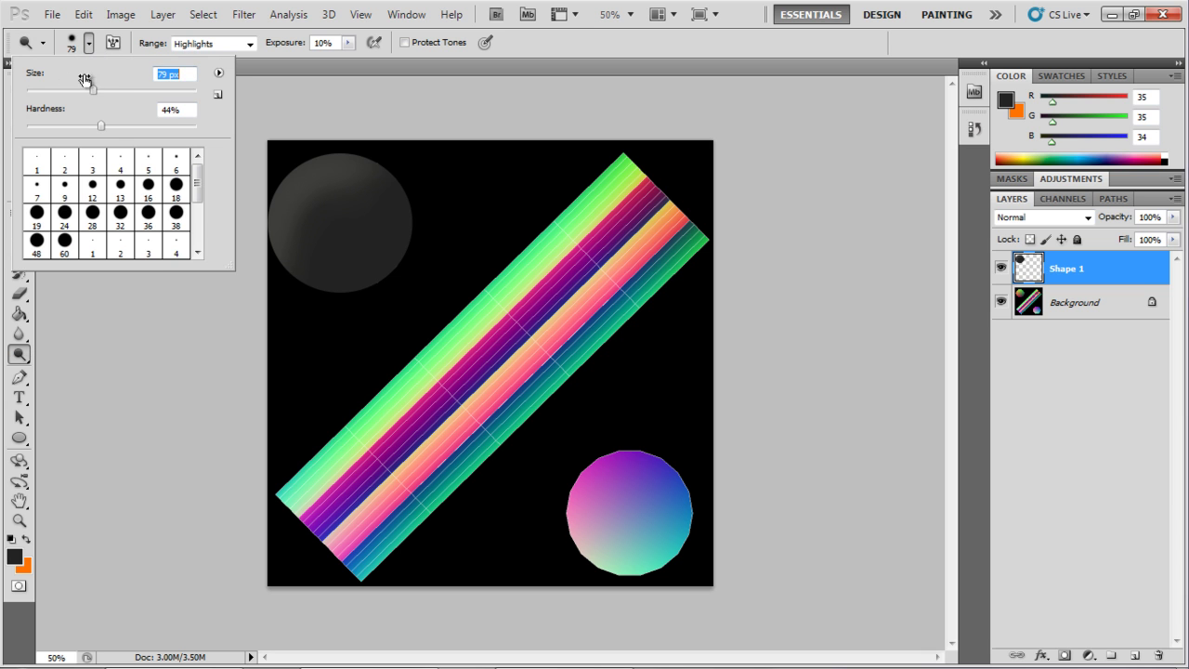
pyautogui.press('Return')
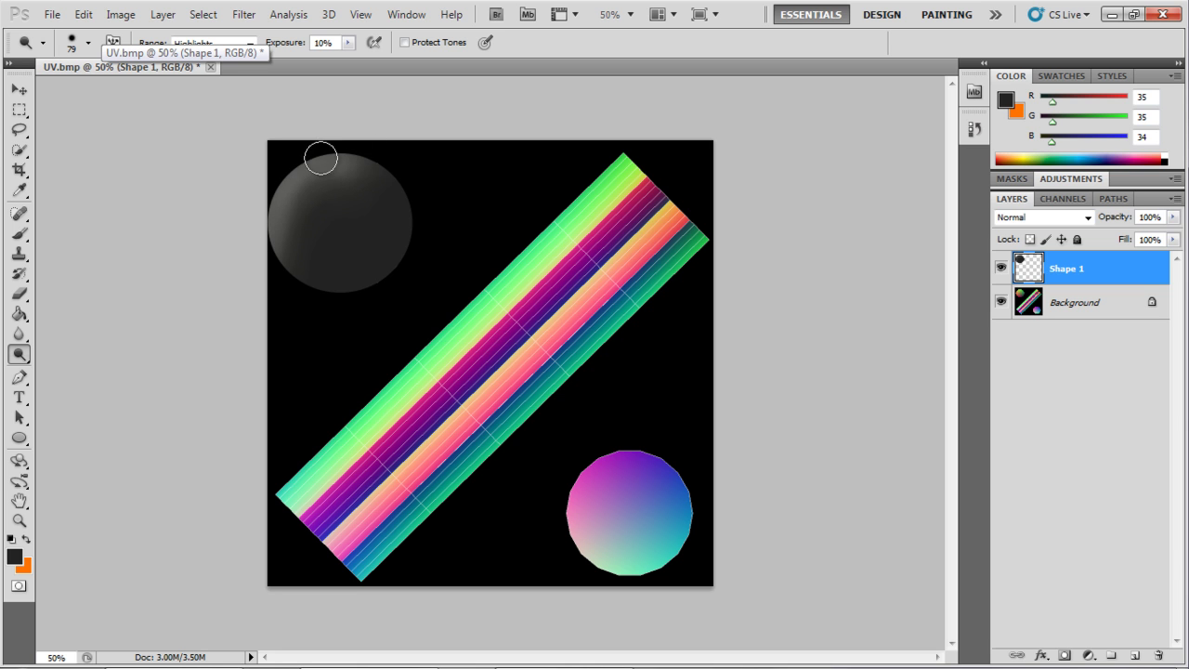
pyautogui.moveTo(335, 154); pyautogui.dragTo(326, 159)
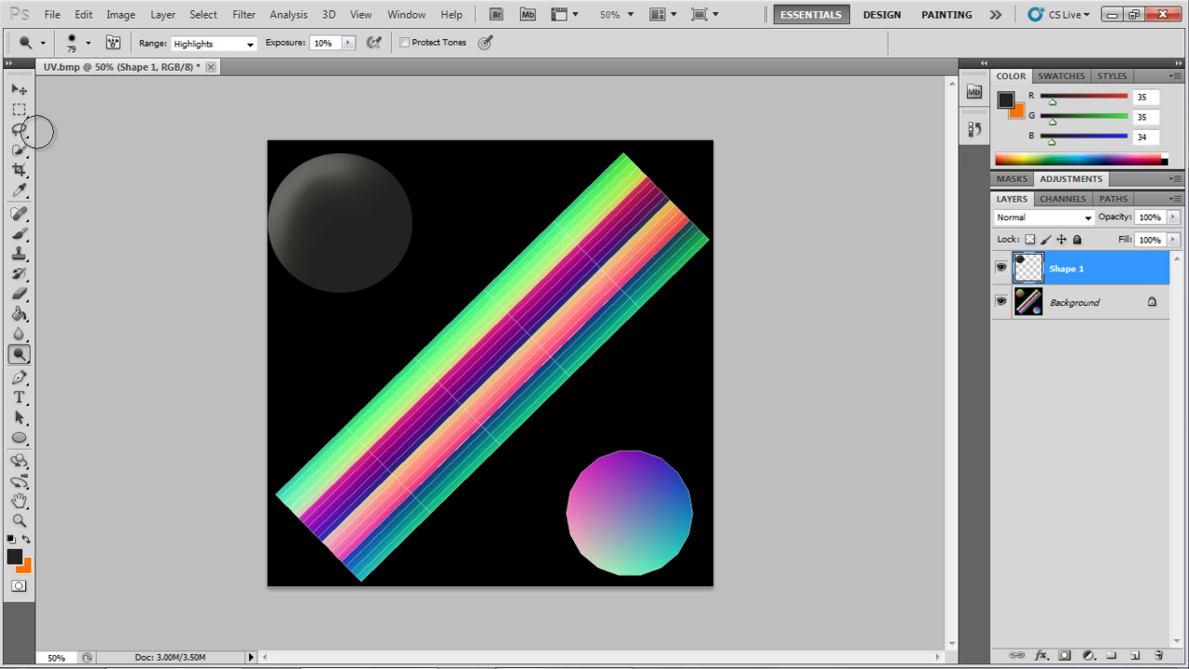
pyautogui.click(89, 43)
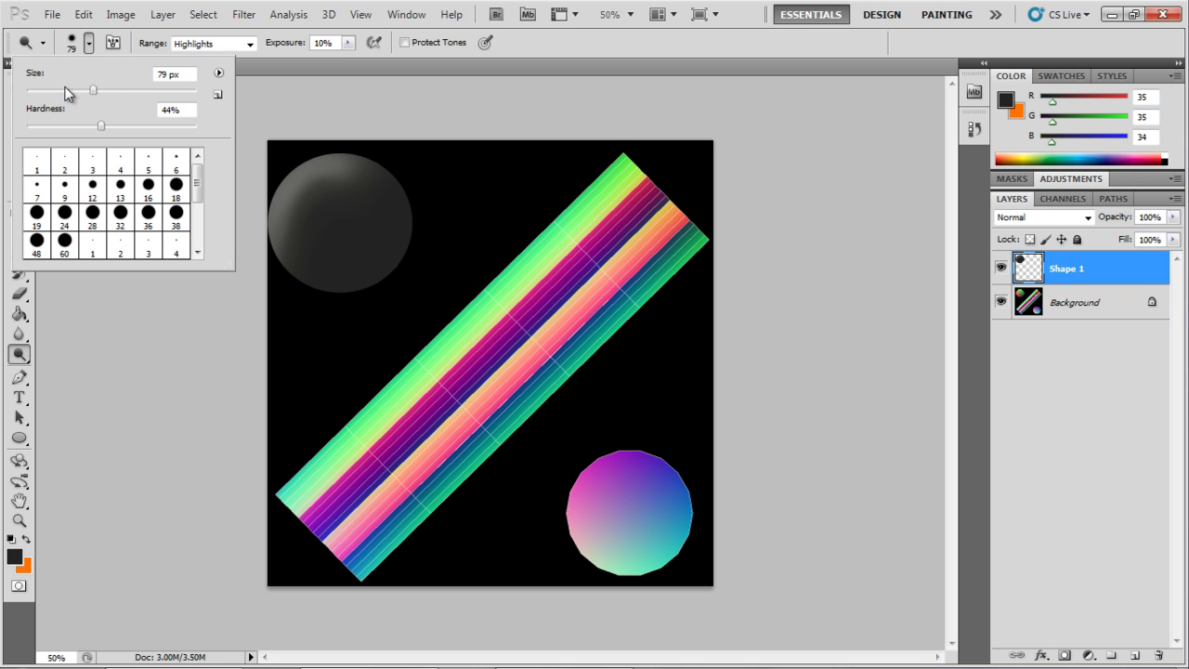
pyautogui.moveTo(76, 91); pyautogui.dragTo(84, 90)
pyautogui.press('Return')
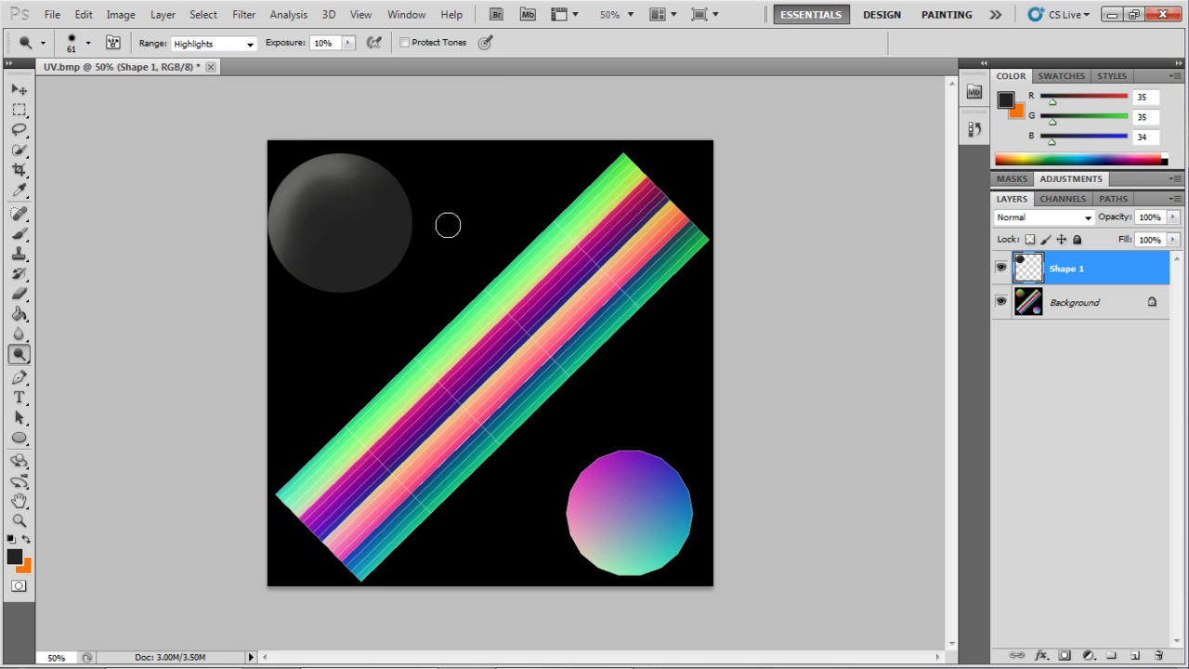
pyautogui.moveTo(295, 172)
pyautogui.mouseDown()
pyautogui.moveTo(332, 159)
pyautogui.moveTo(292, 199)
pyautogui.moveTo(332, 165)
pyautogui.mouseUp()
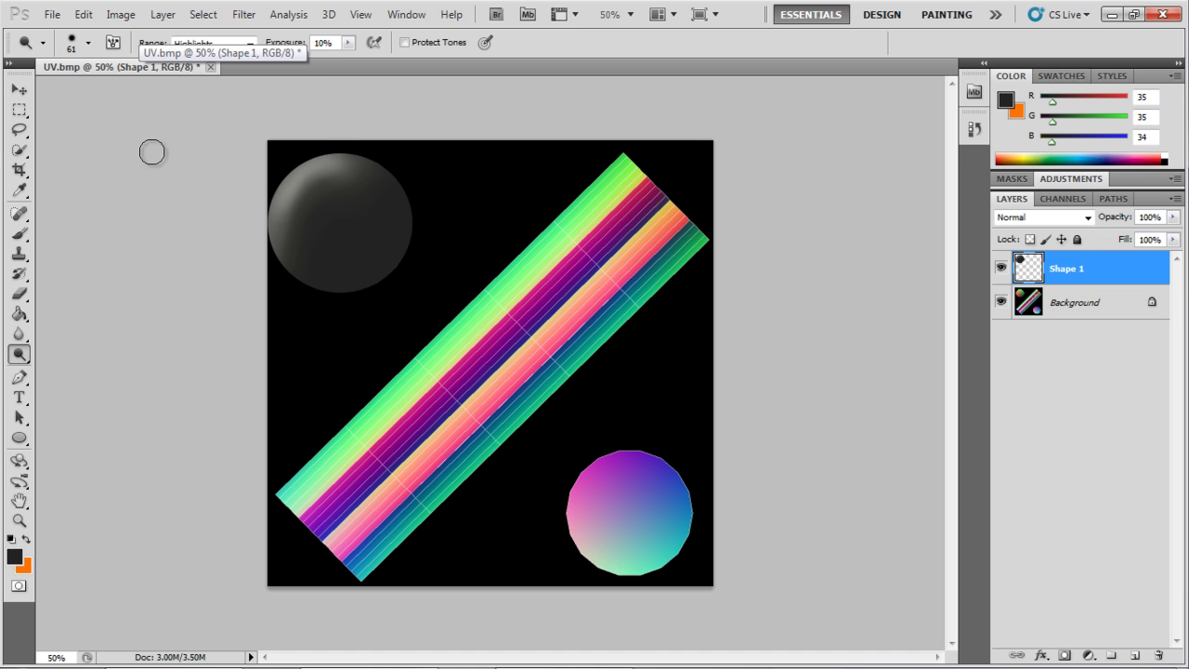
# Intensify the highlight right along the circle's upper-left rim by dodging with a 37 px brush and then a 23 px brush.
pyautogui.click(88, 43)
pyautogui.moveTo(70, 91); pyautogui.dragTo(57, 91)
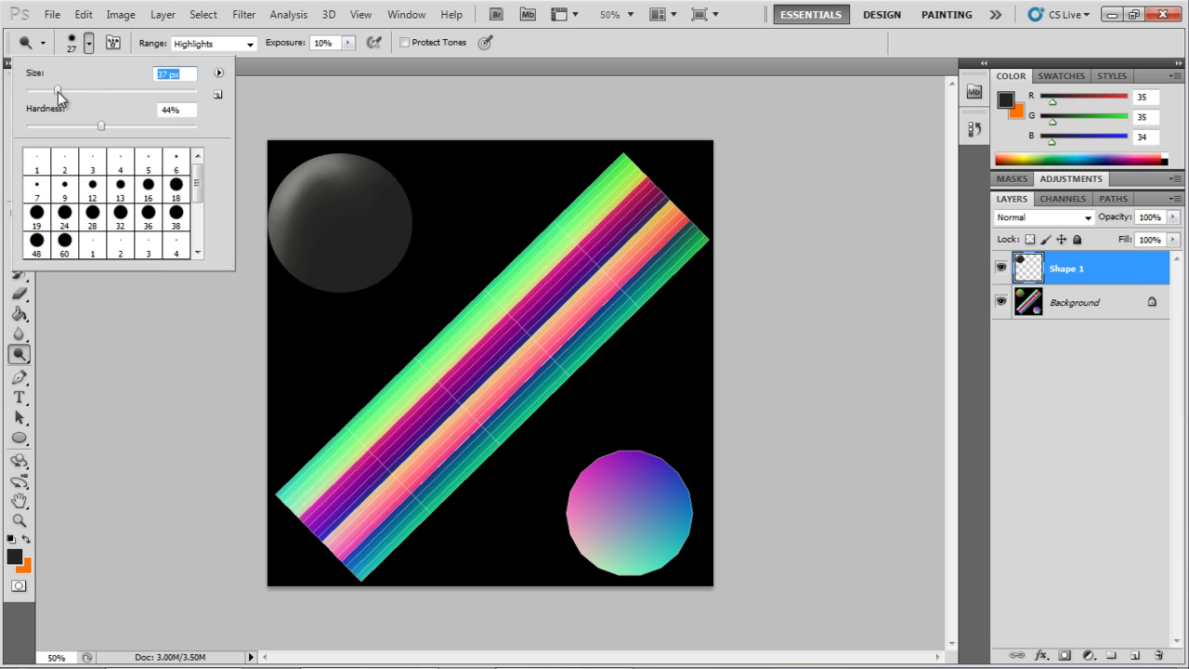
pyautogui.click(88, 43)
pyautogui.moveTo(308, 167)
pyautogui.mouseDown()
pyautogui.moveTo(340, 158)
pyautogui.moveTo(281, 197)
pyautogui.moveTo(319, 169)
pyautogui.moveTo(288, 176)
pyautogui.moveTo(340, 155)
pyautogui.mouseUp()
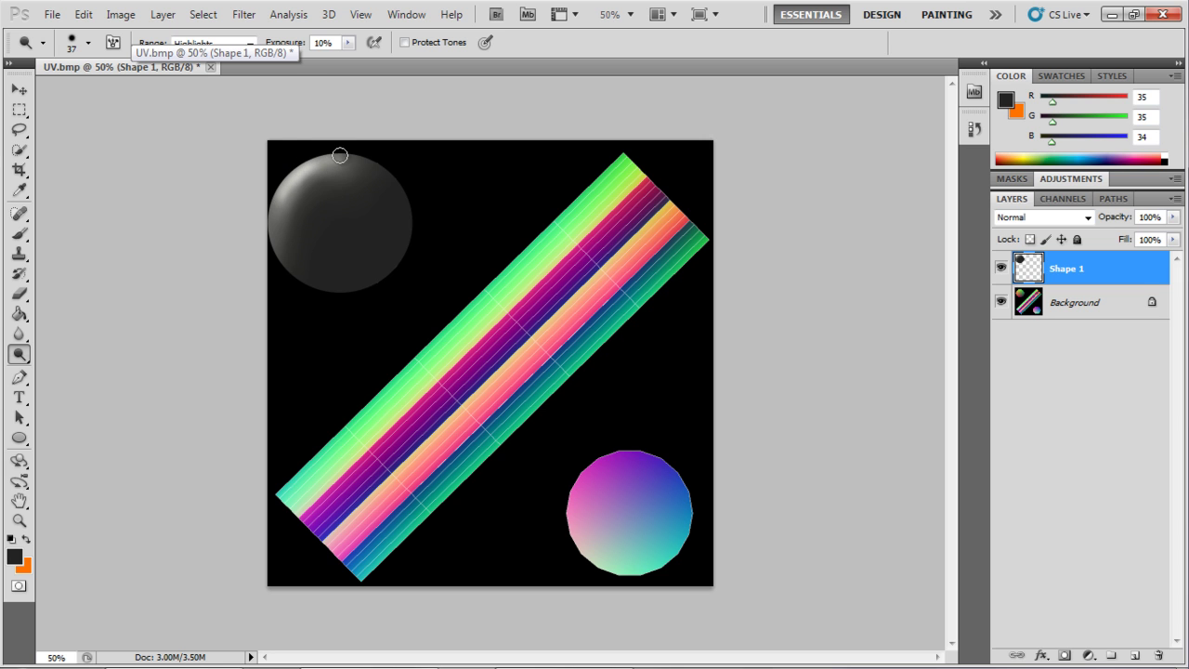
pyautogui.click(89, 44)
pyautogui.moveTo(59, 91); pyautogui.dragTo(46, 91)
pyautogui.click(100, 53)
pyautogui.moveTo(290, 179); pyautogui.dragTo(319, 158)
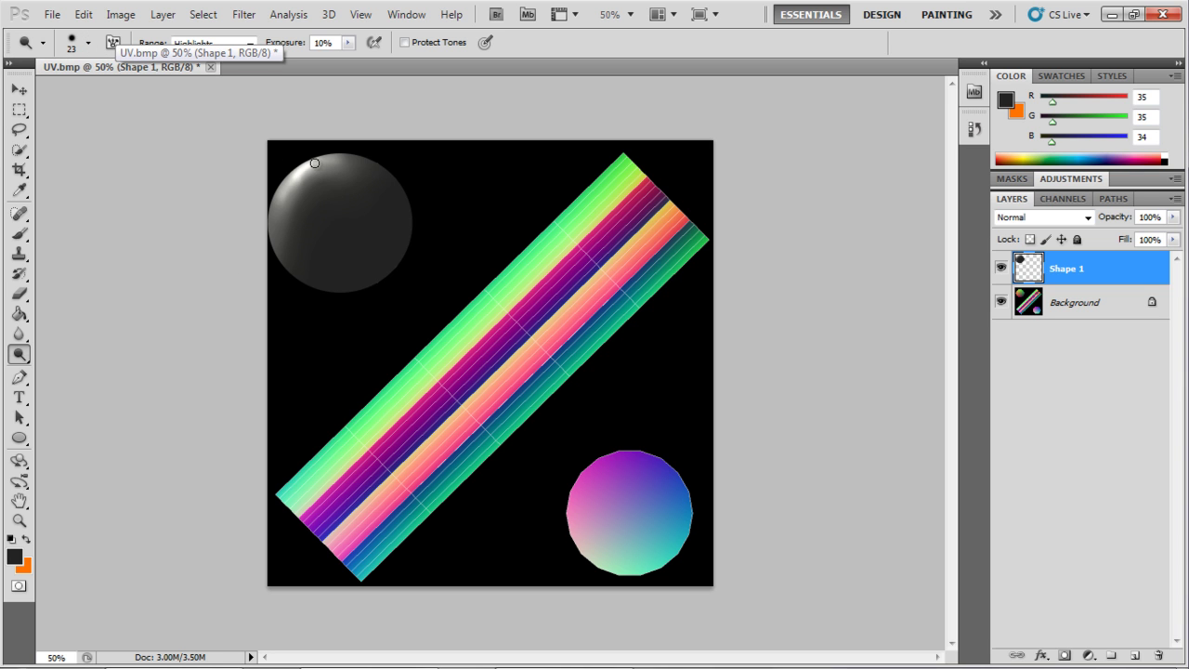
# Darken the circle's lower-right area using the Burn tool with a 162 px brush, Shadows range and 10% exposure.
pyautogui.click(18, 354)
pyautogui.click(56, 369)
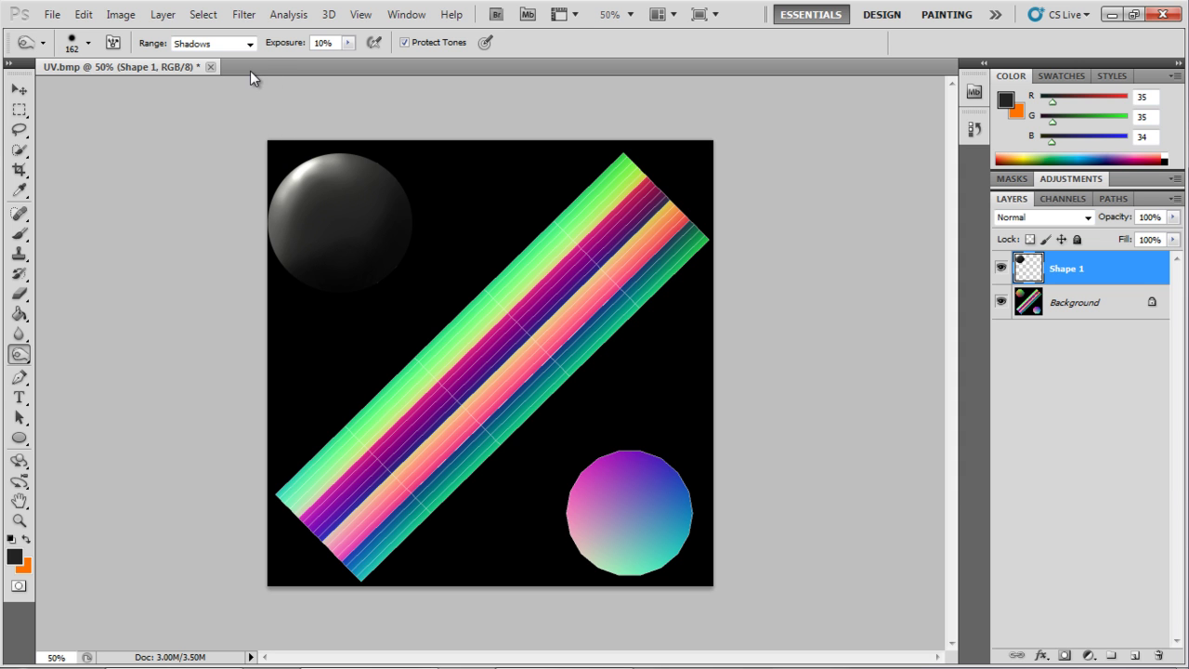
# Add 1% monochromatic noise with Gaussian distribution to the Shape 1 layer.
pyautogui.click(242, 15)
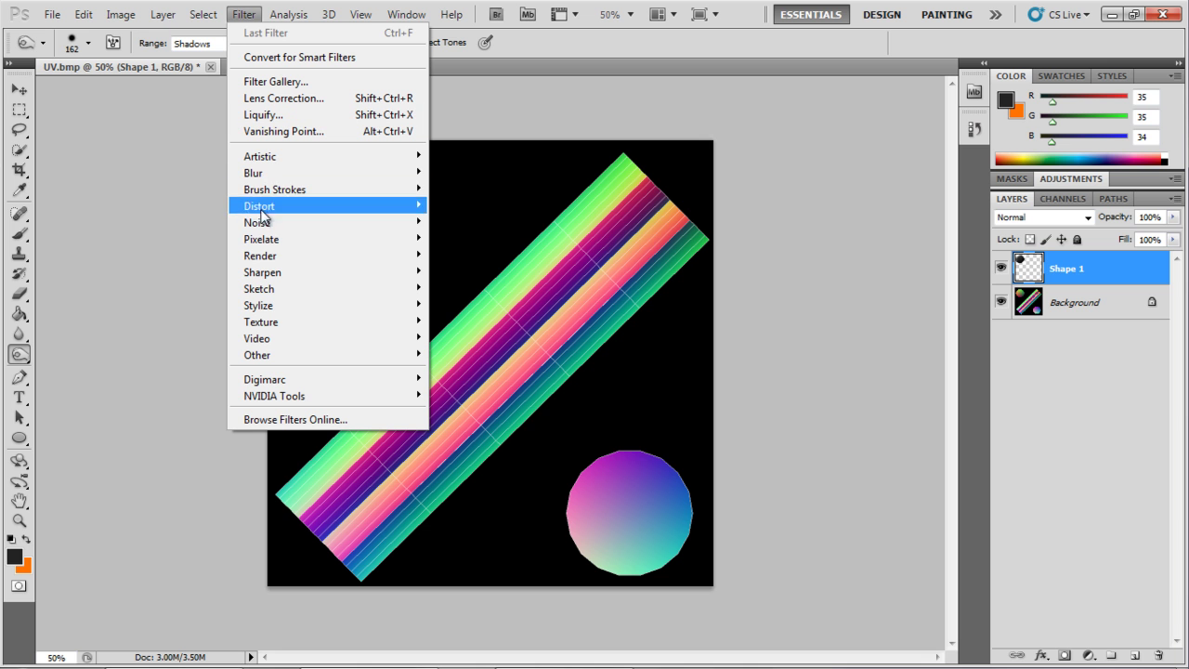
pyautogui.moveTo(415, 222)
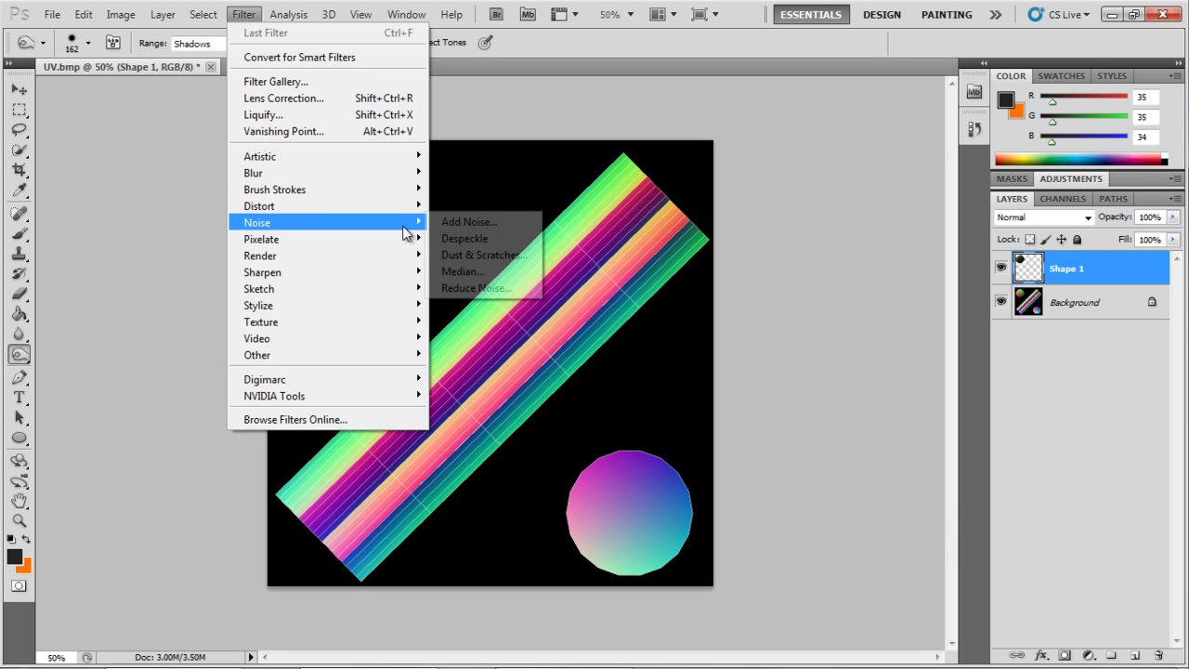
pyautogui.click(464, 222)
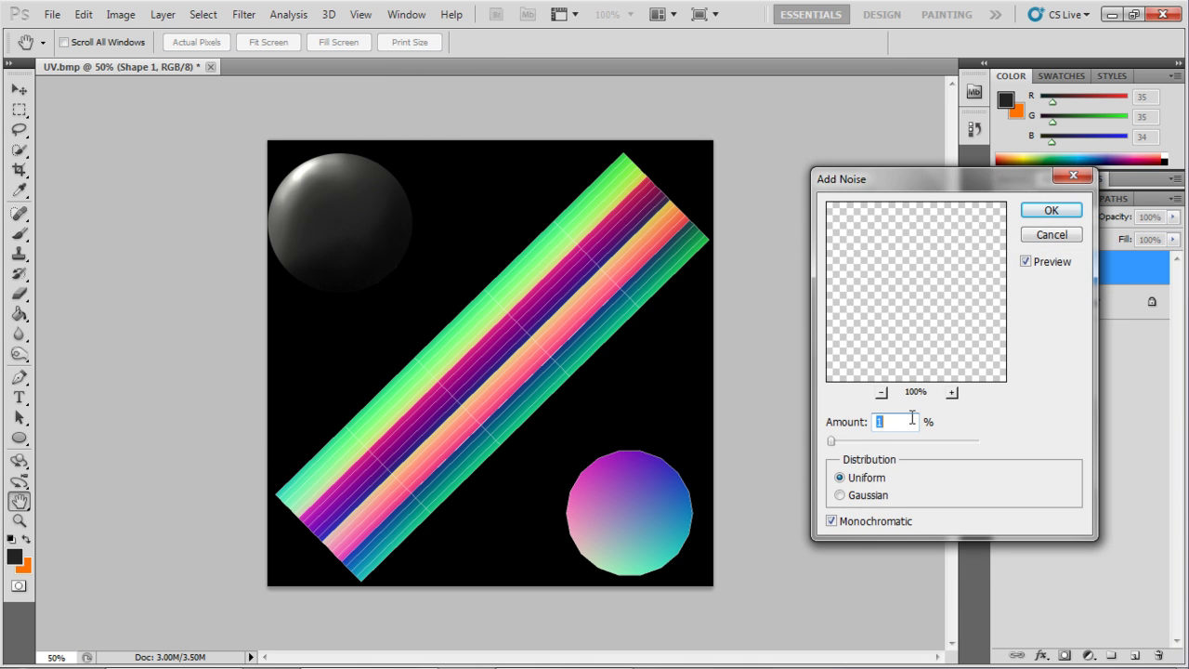
pyautogui.click(840, 495)
pyautogui.click(1052, 211)
# Soften the circle's upper-left highlight using the Blur tool with a 106 px brush at 50% strength.
pyautogui.press('o')
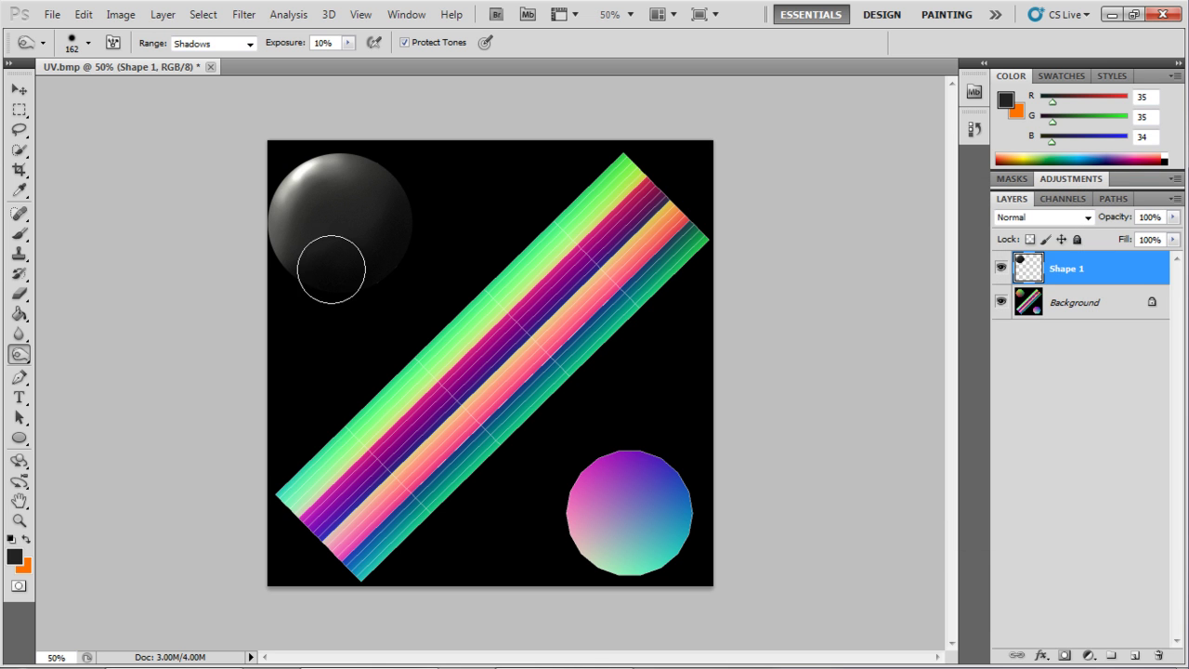
pyautogui.click(19, 334)
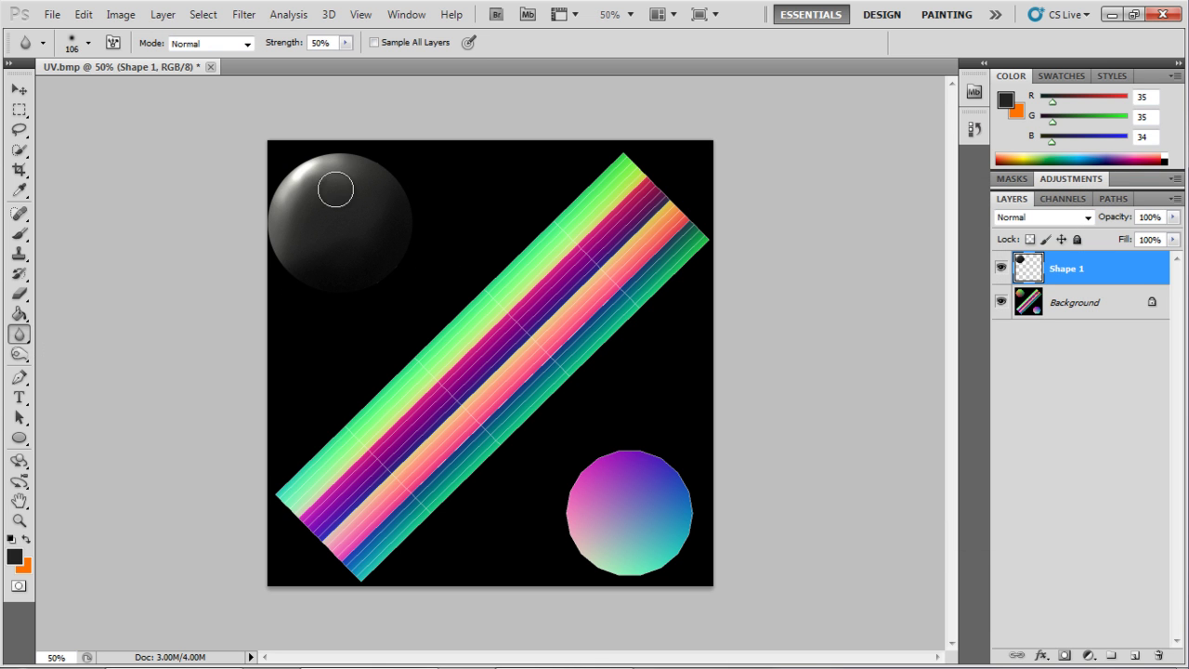
pyautogui.moveTo(318, 176)
pyautogui.mouseDown()
pyautogui.moveTo(331, 165)
pyautogui.moveTo(319, 208)
pyautogui.moveTo(331, 223)
pyautogui.moveTo(363, 219)
pyautogui.moveTo(321, 295)
pyautogui.moveTo(387, 255)
pyautogui.moveTo(324, 164)
pyautogui.moveTo(266, 238)
pyautogui.mouseUp()
# Switch back to the Dodge tool and set its brush size to 5 px.
pyautogui.click(23, 356)
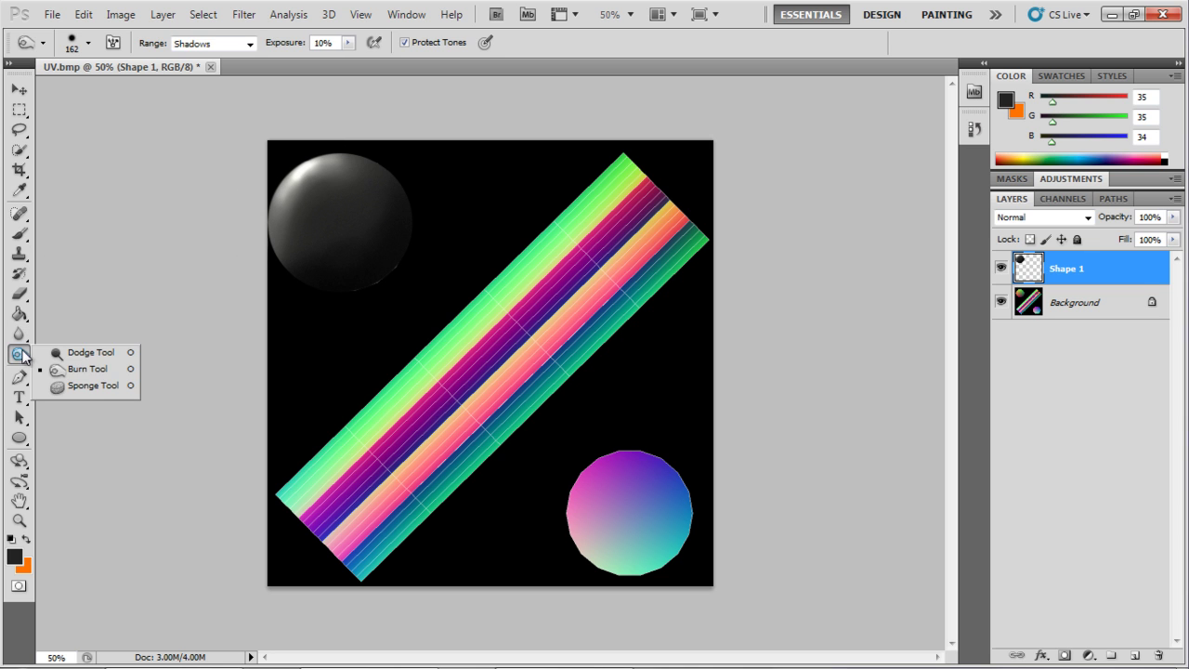
pyautogui.click(90, 352)
pyautogui.click(88, 43)
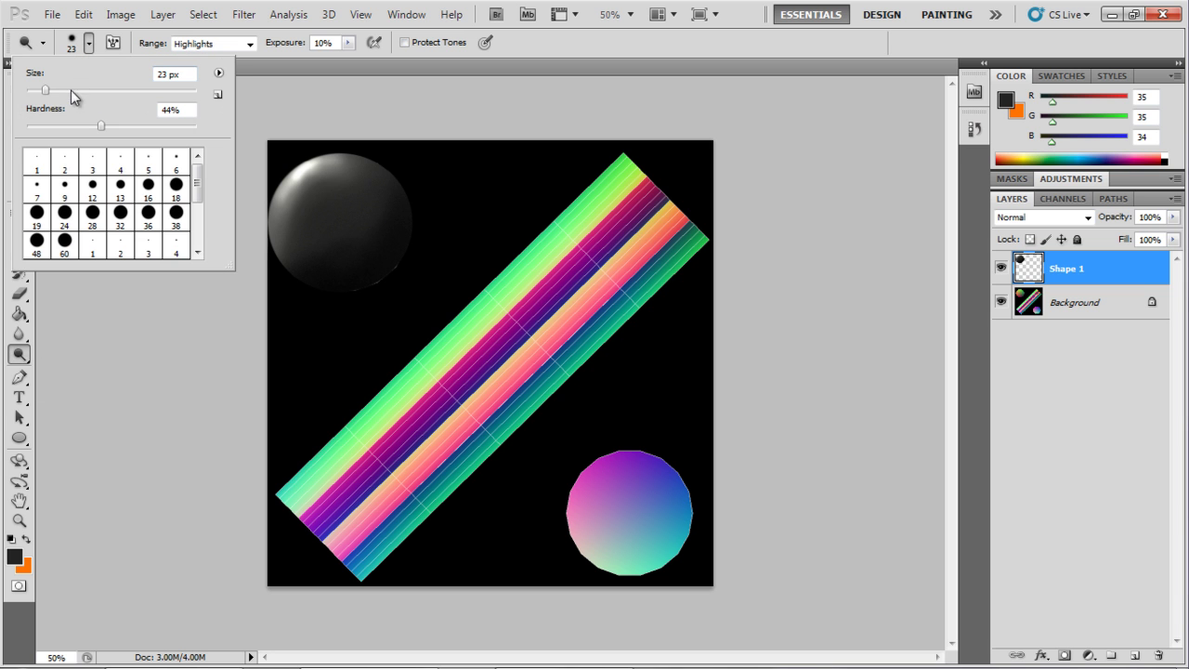
pyautogui.click(31, 92)
pyautogui.click(88, 44)
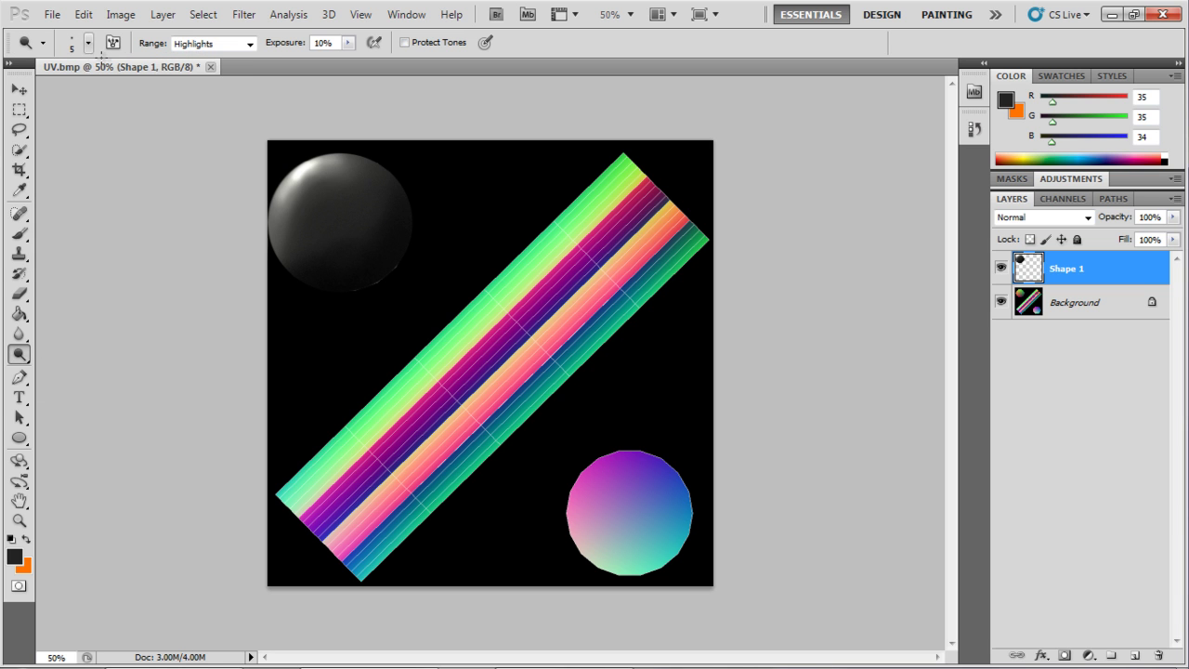